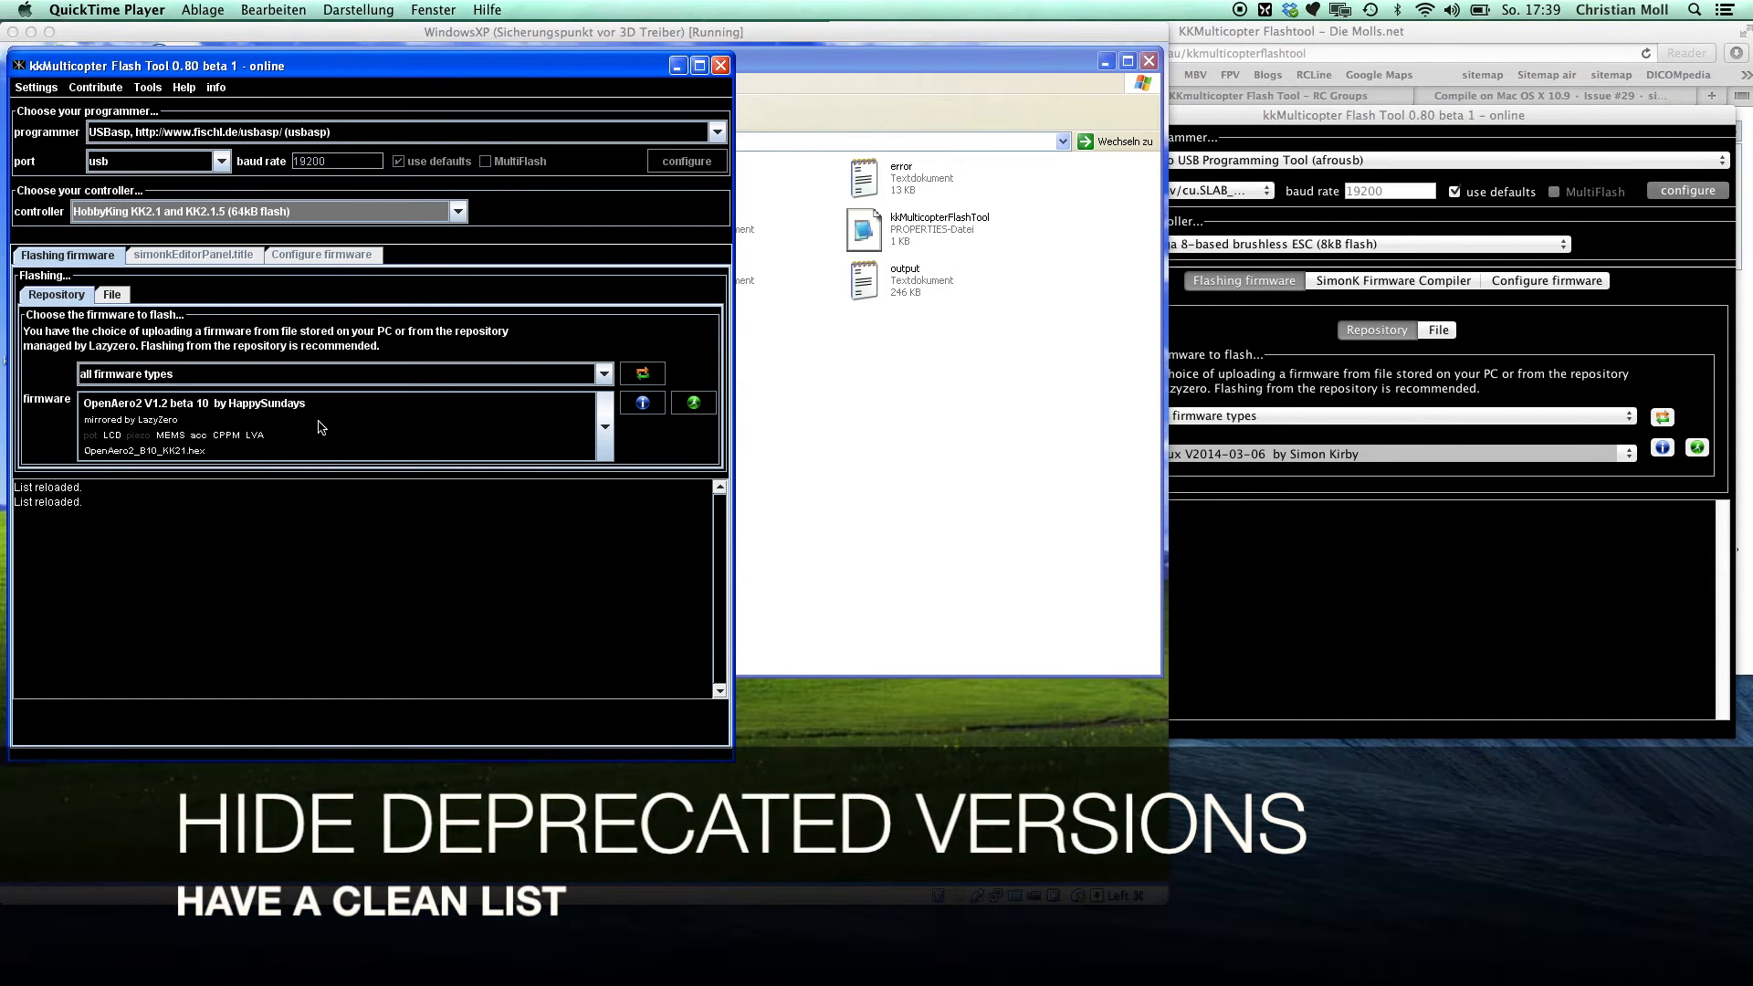
Filter the repository firmware by the KK2.1 type and view the available versions.
left_click(276, 375)
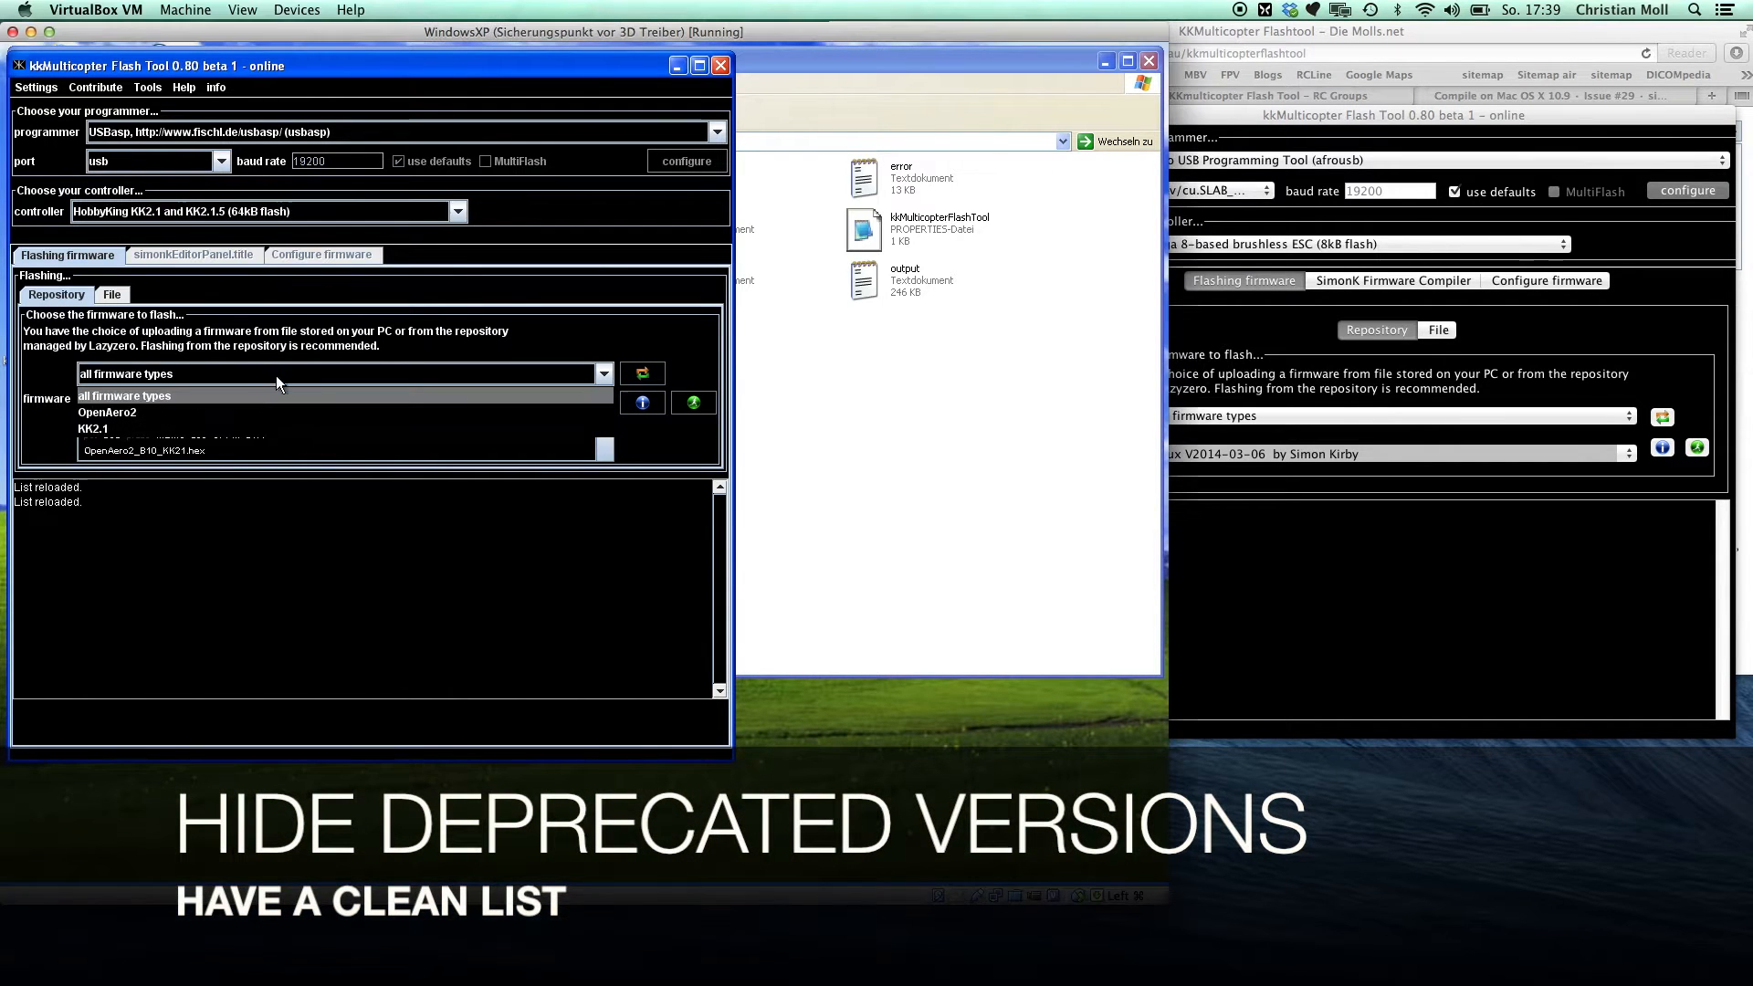
left_click(211, 429)
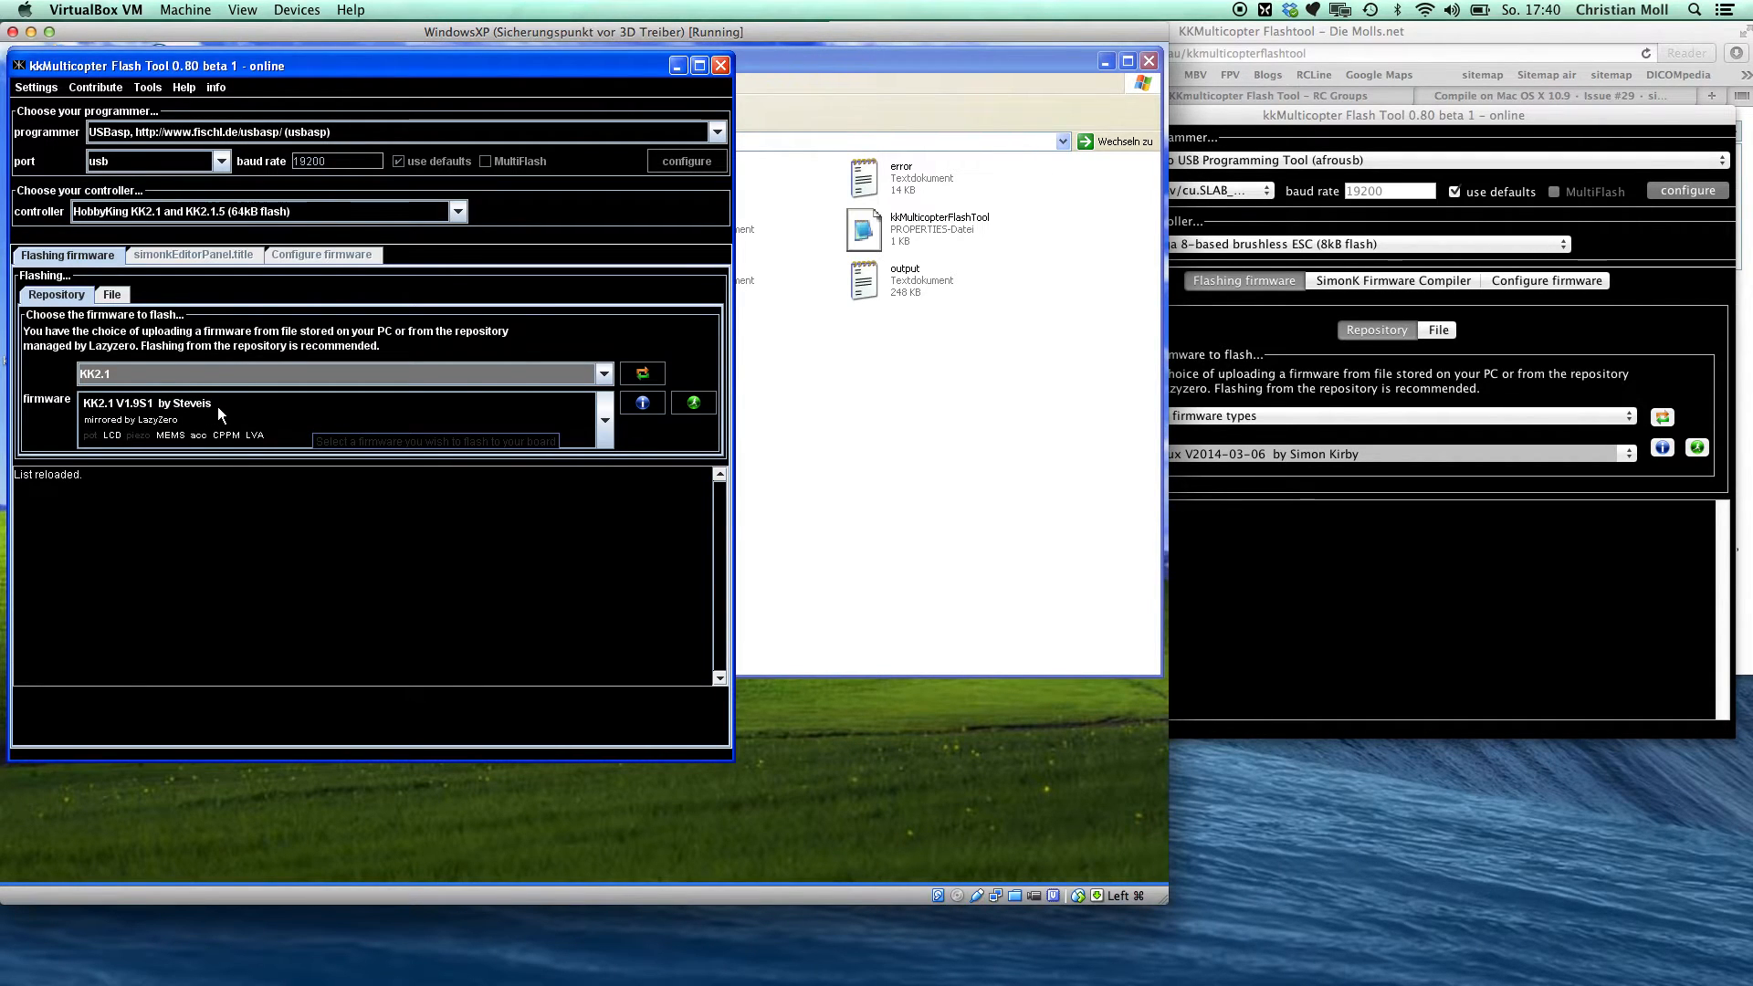
left_click(217, 407)
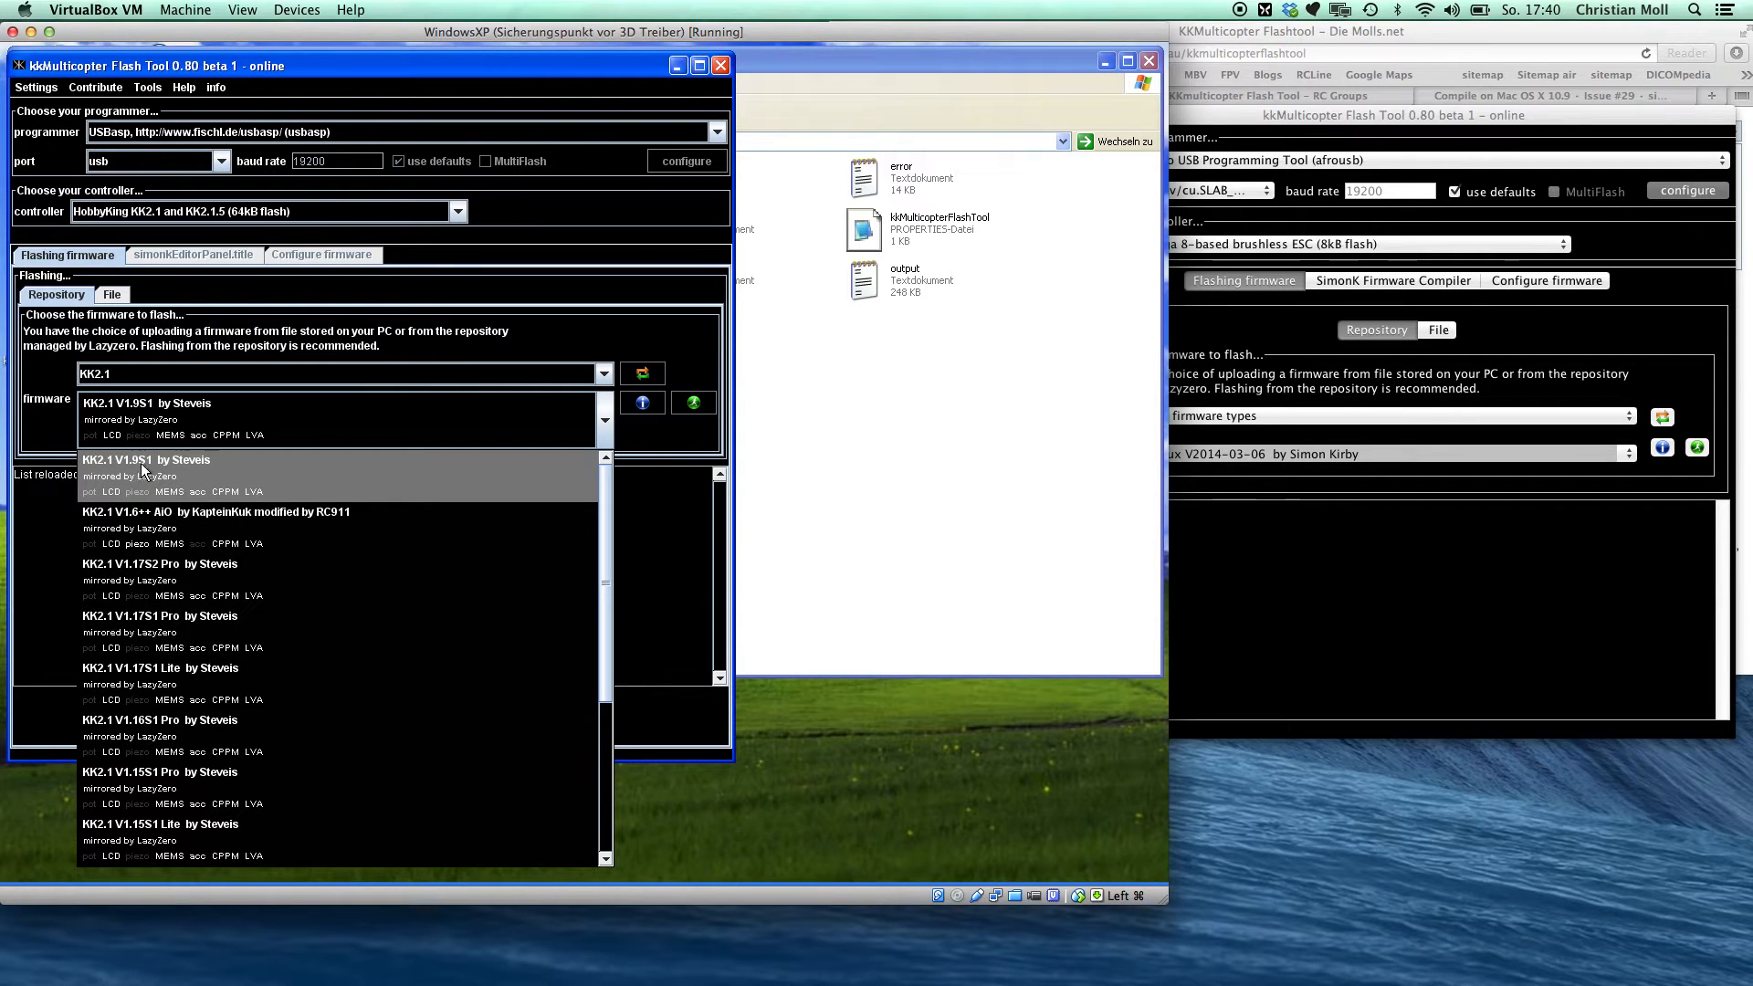
Hide deprecated firmware versions in the settings and view the KK2.1 firmware list again.
left_click(36, 87)
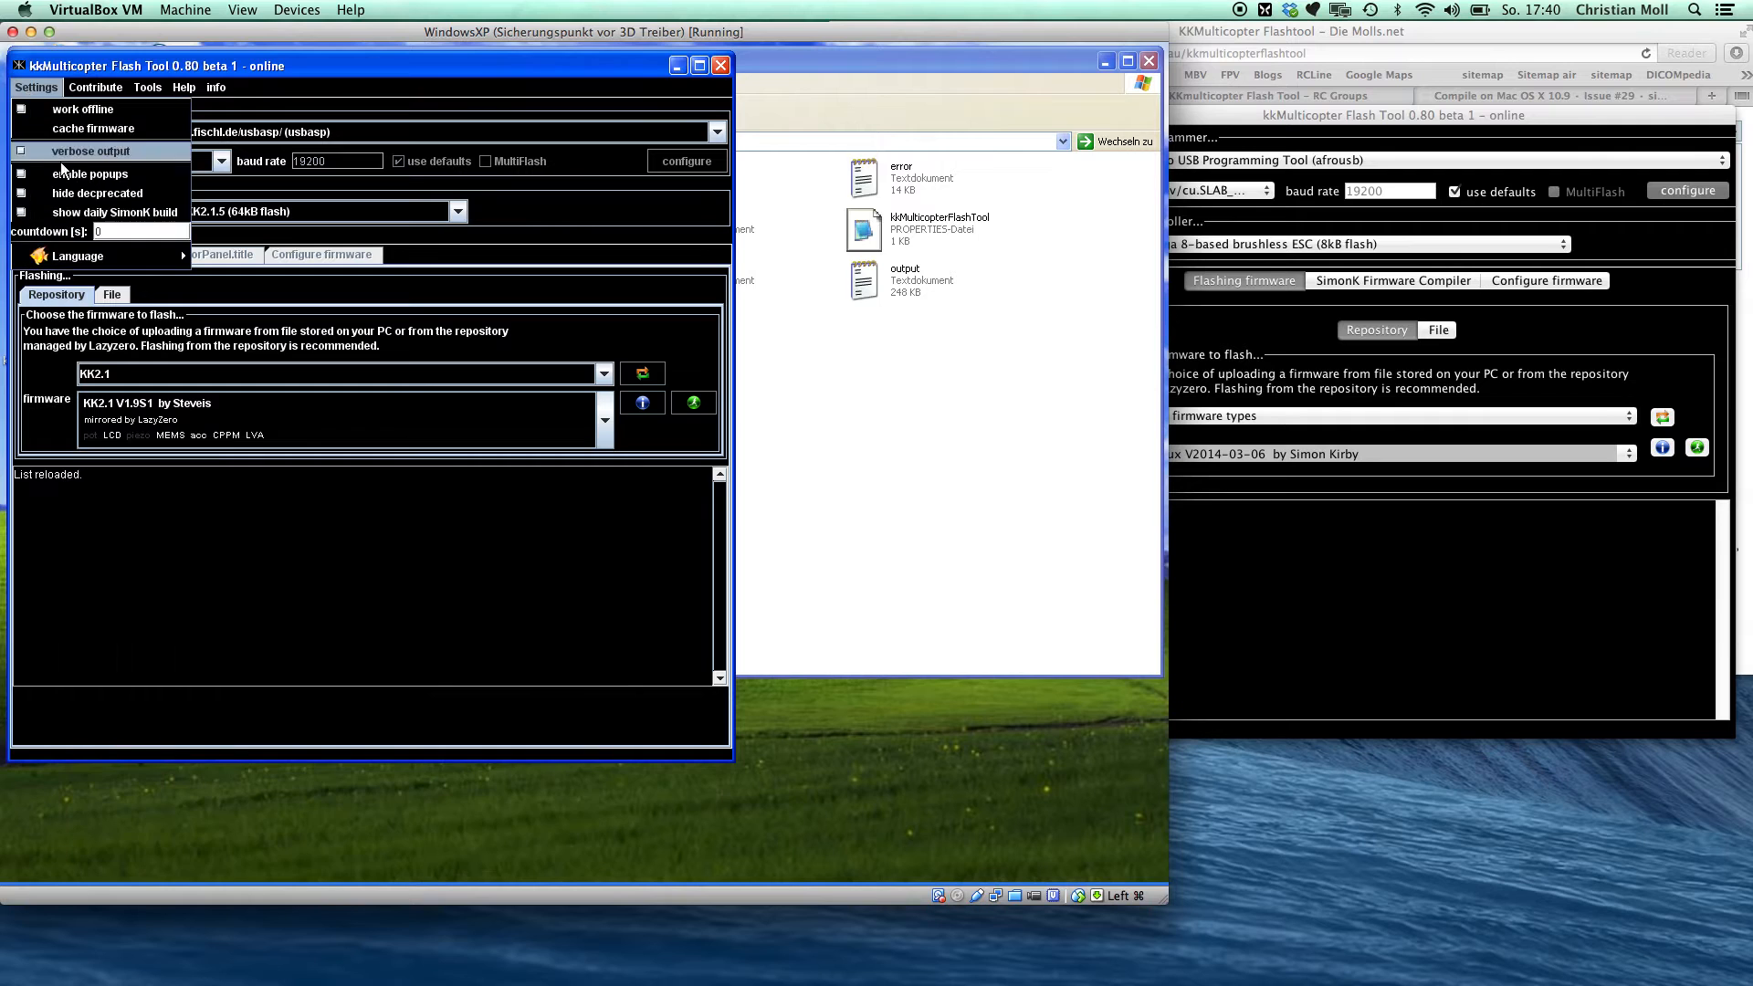
left_click(37, 191)
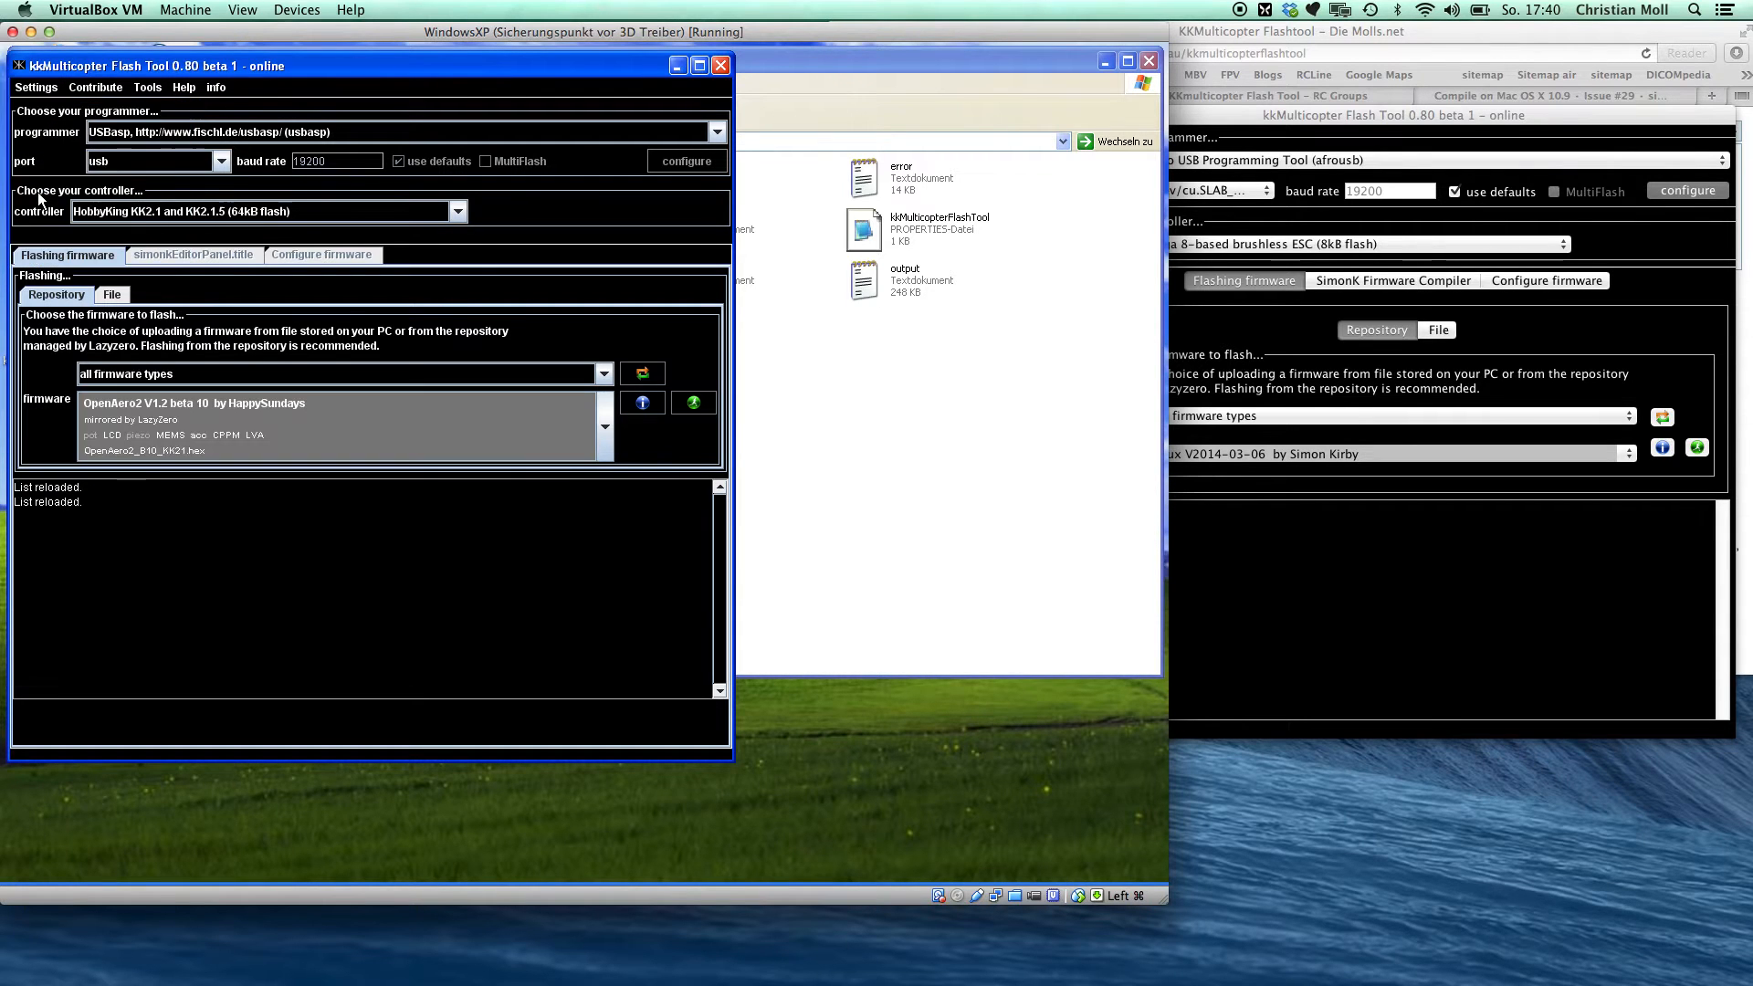
left_click(174, 377)
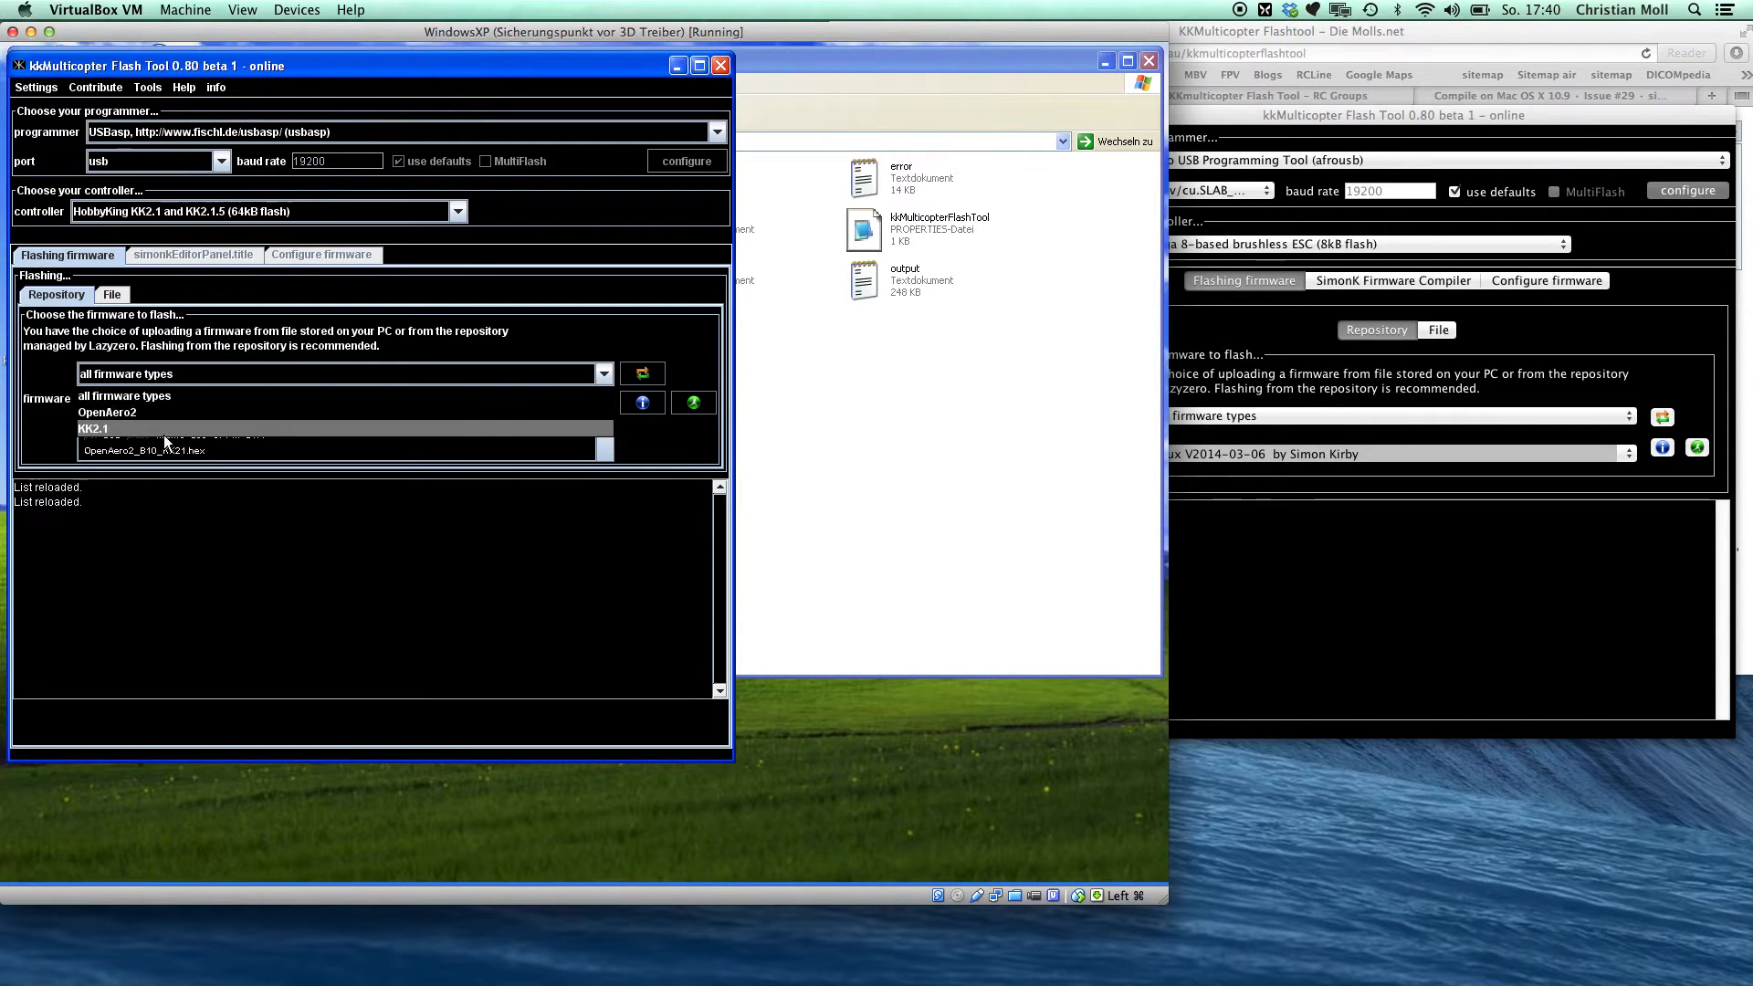
left_click(130, 431)
left_click(195, 407)
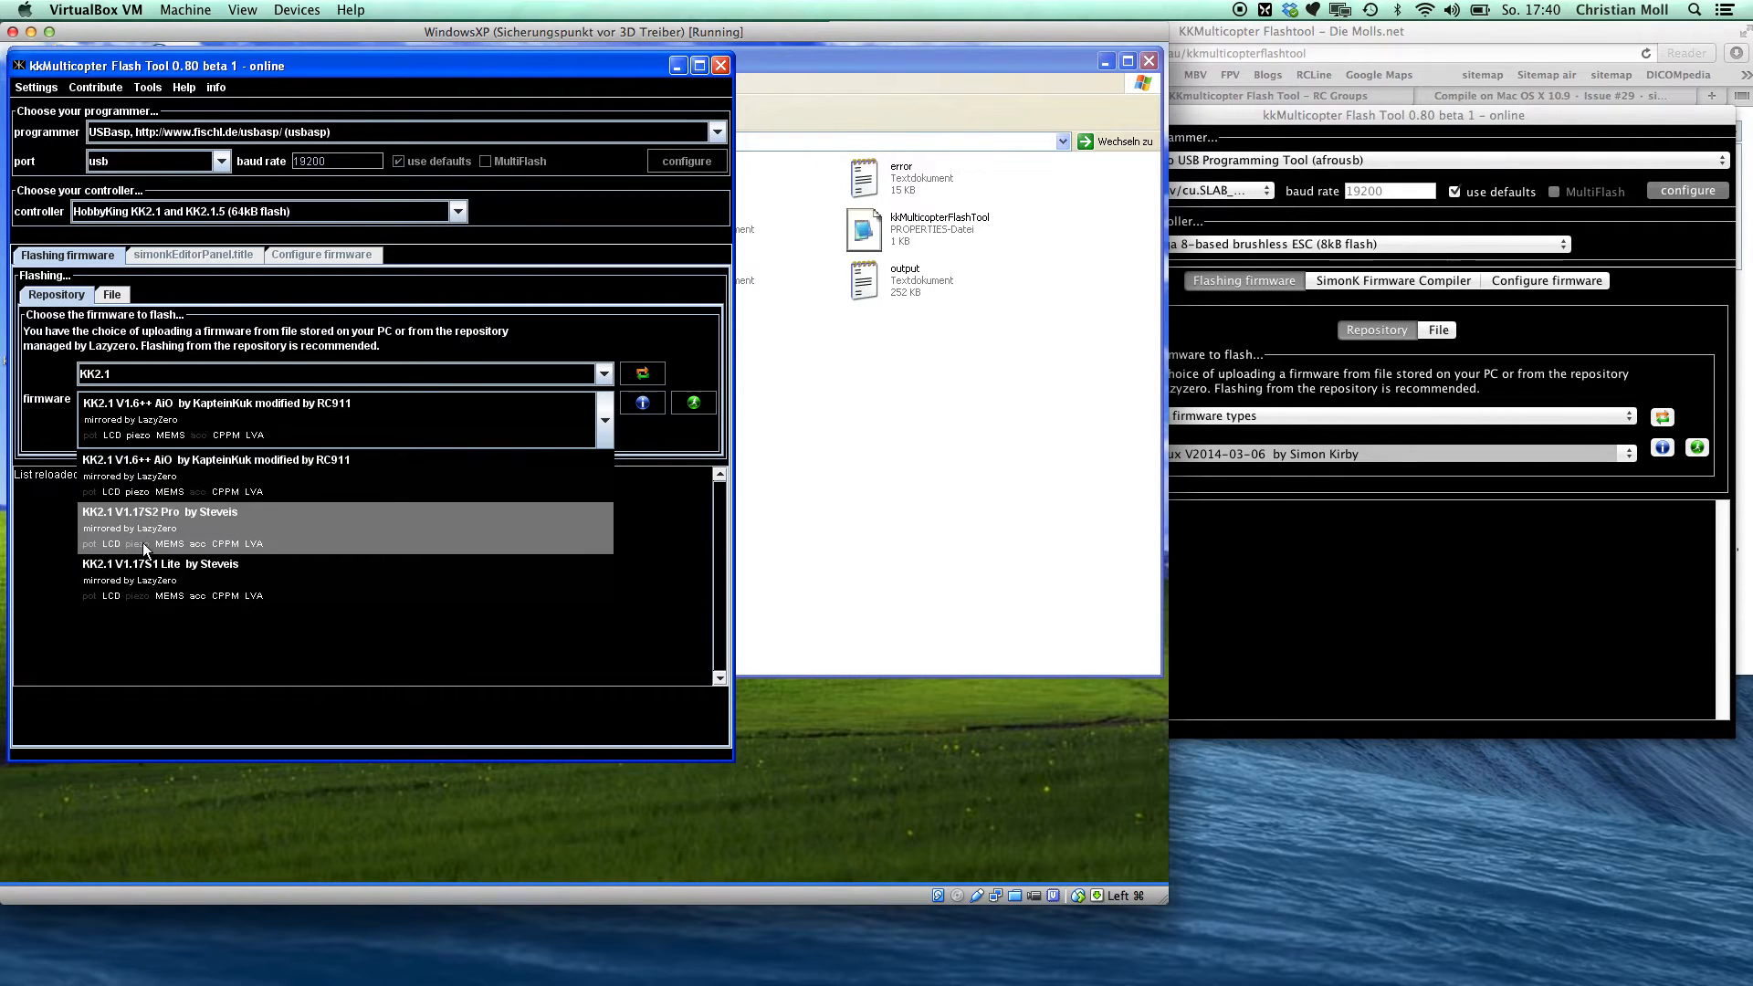
left_click(36, 87)
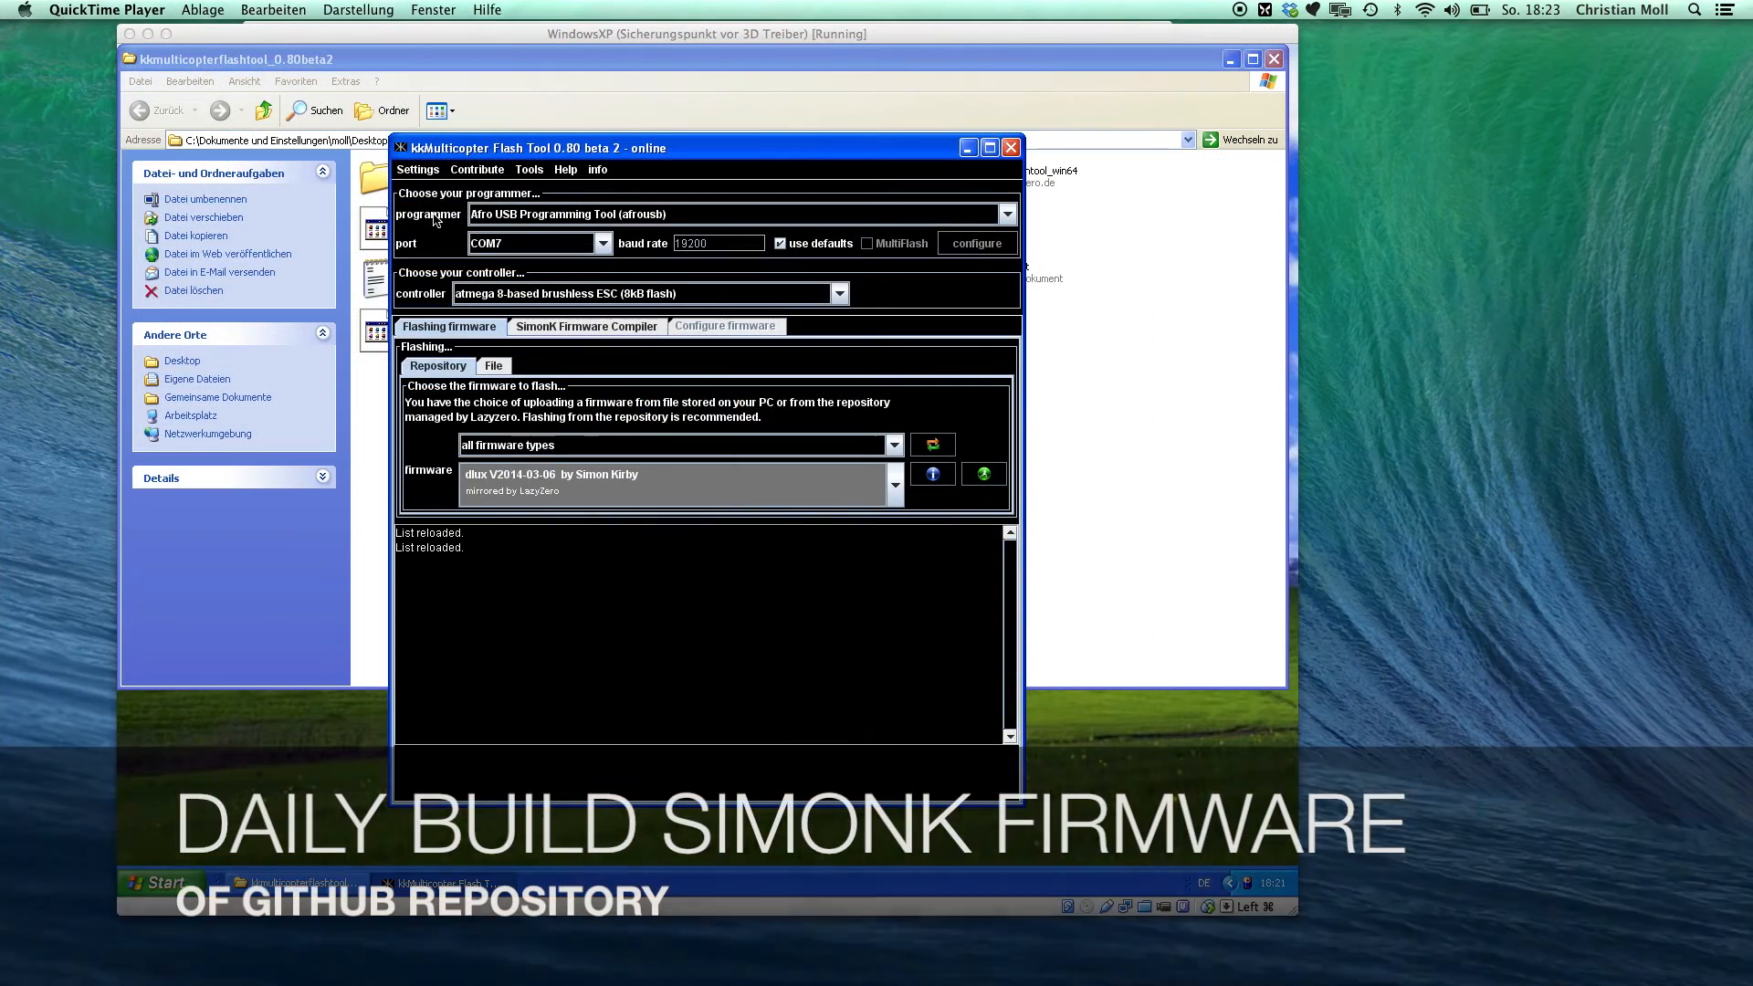
Check the daily SimonK build option in the settings and choose the dlux daily firmware from the repository.
left_click(416, 174)
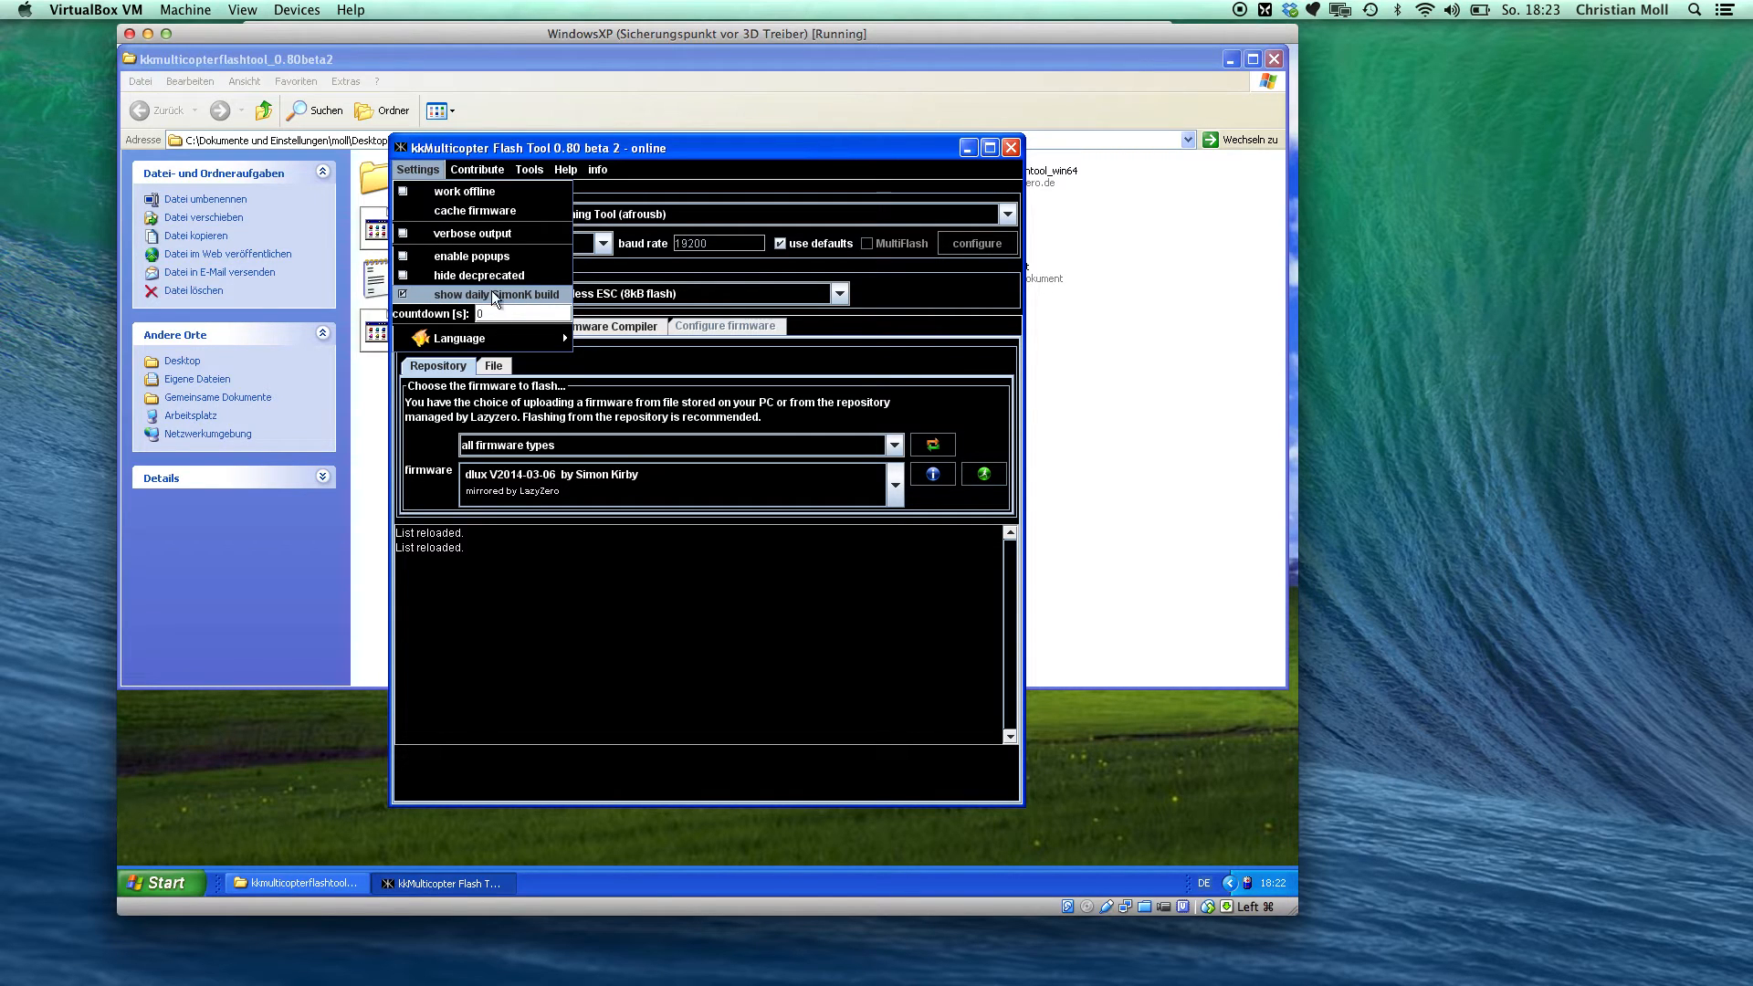
left_click(868, 352)
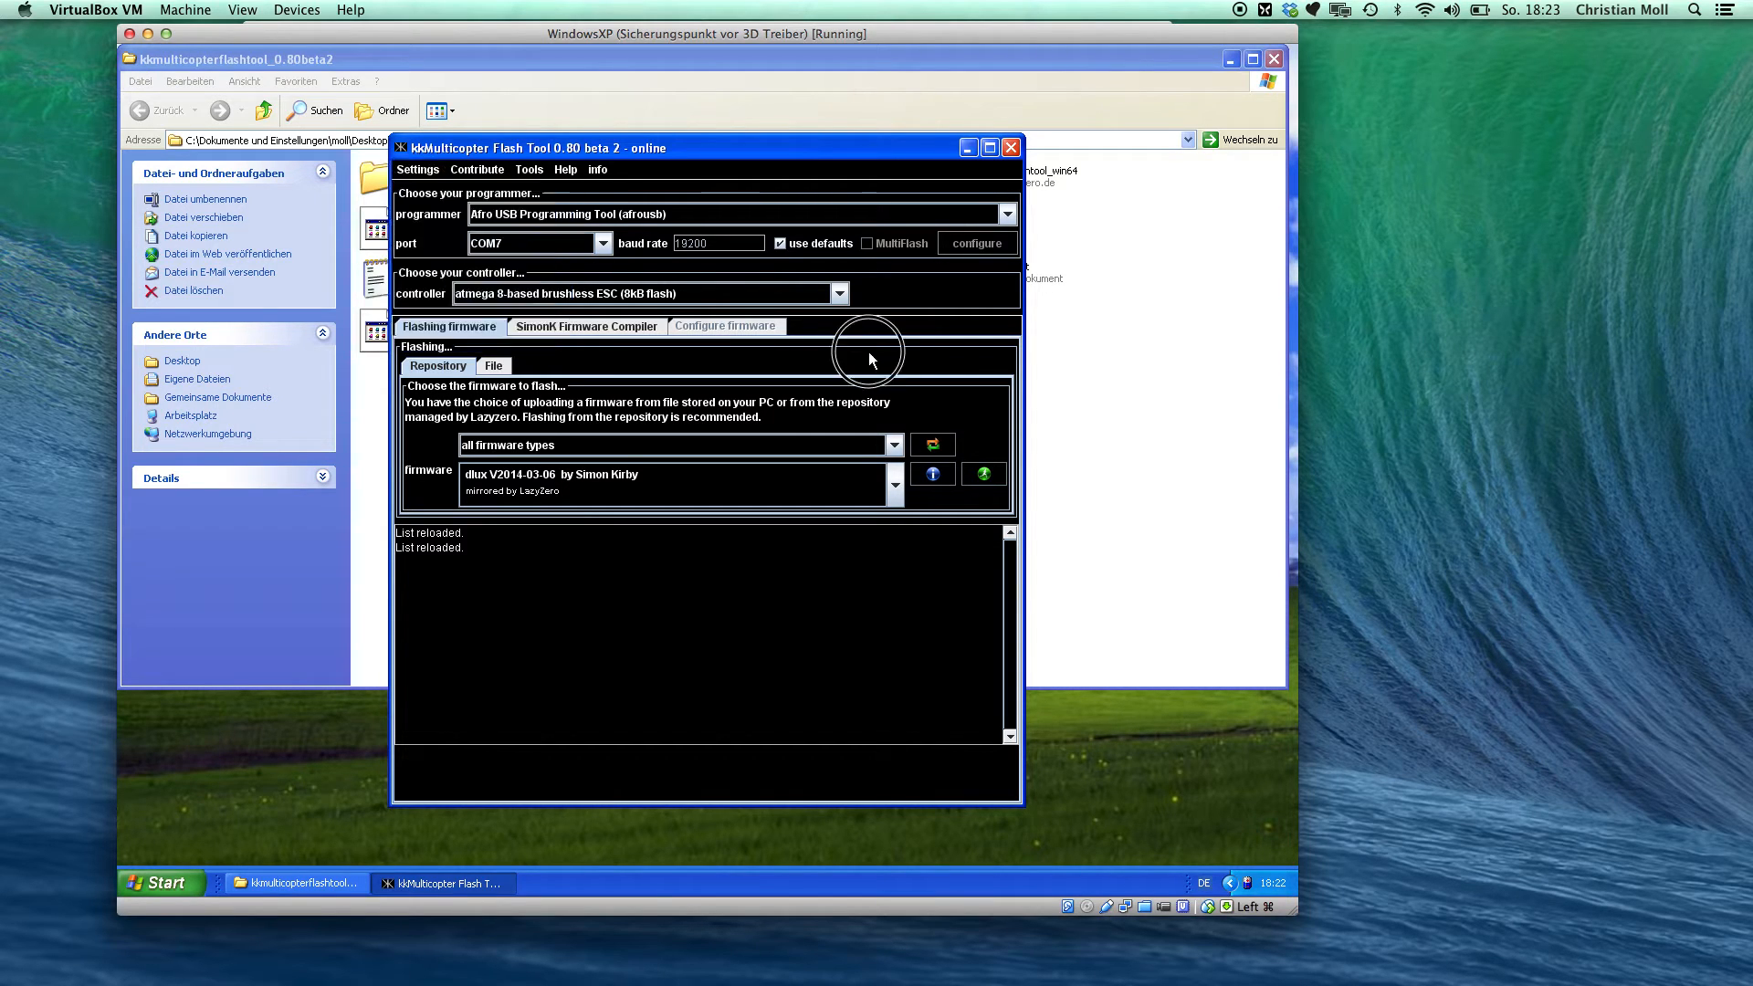
left_click(632, 485)
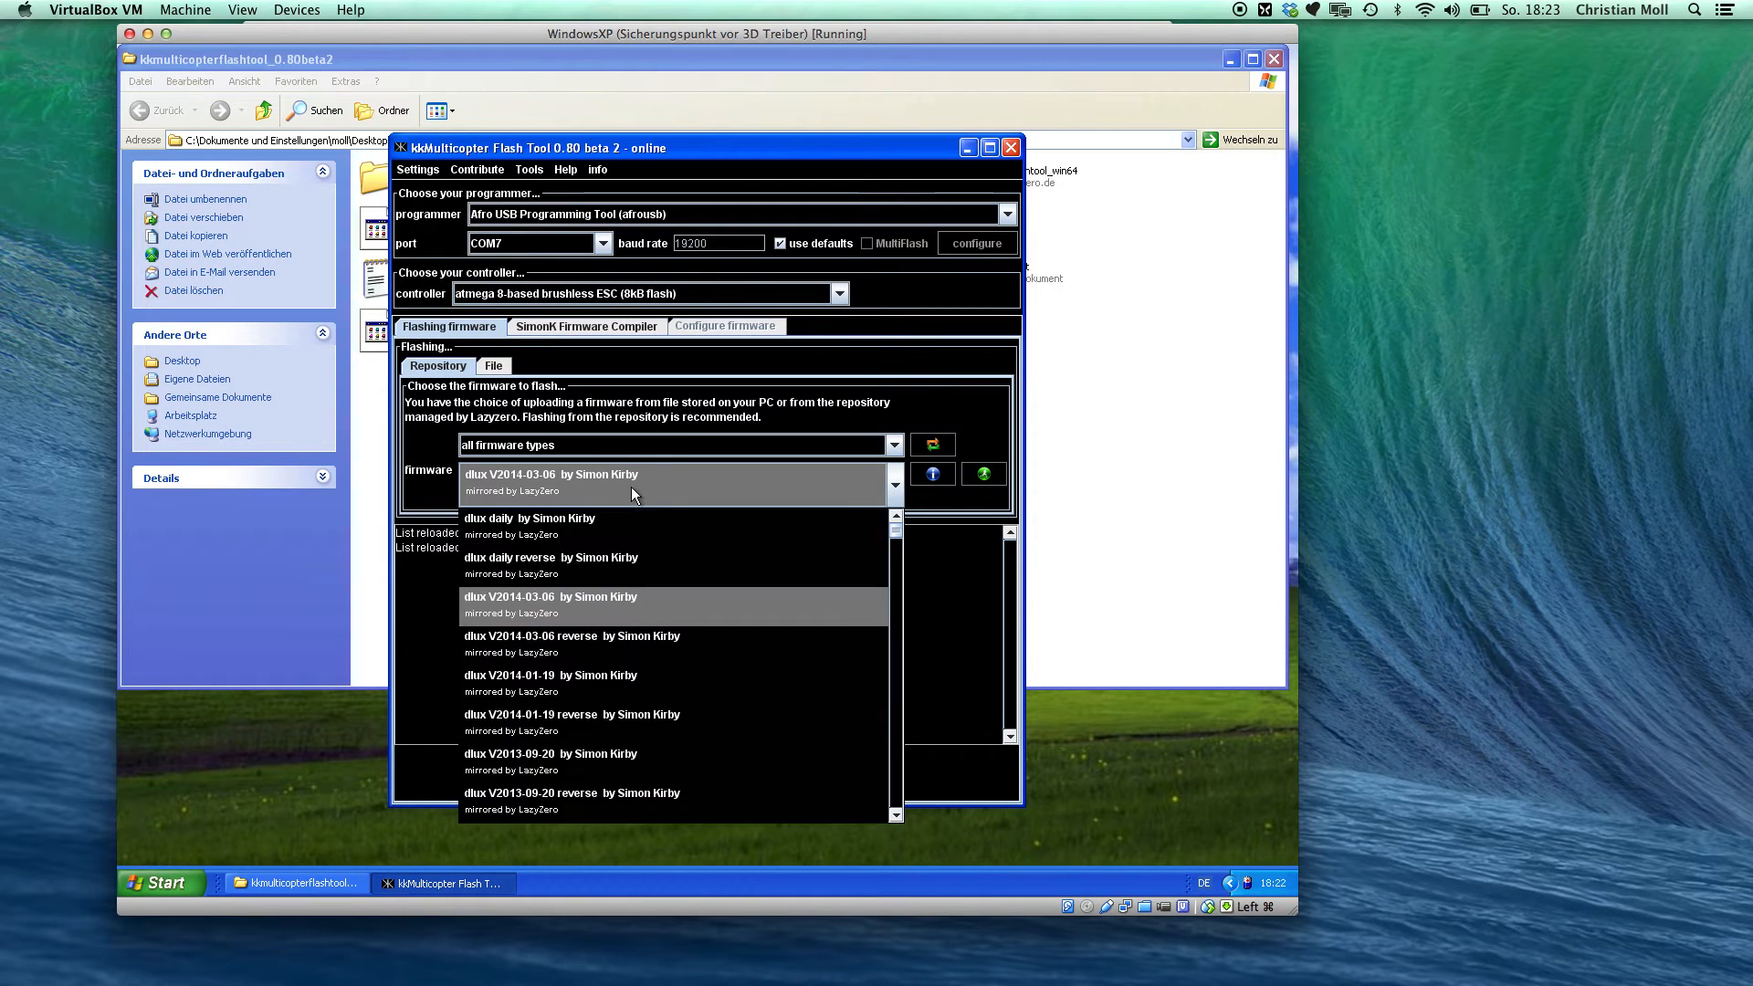
left_click(587, 532)
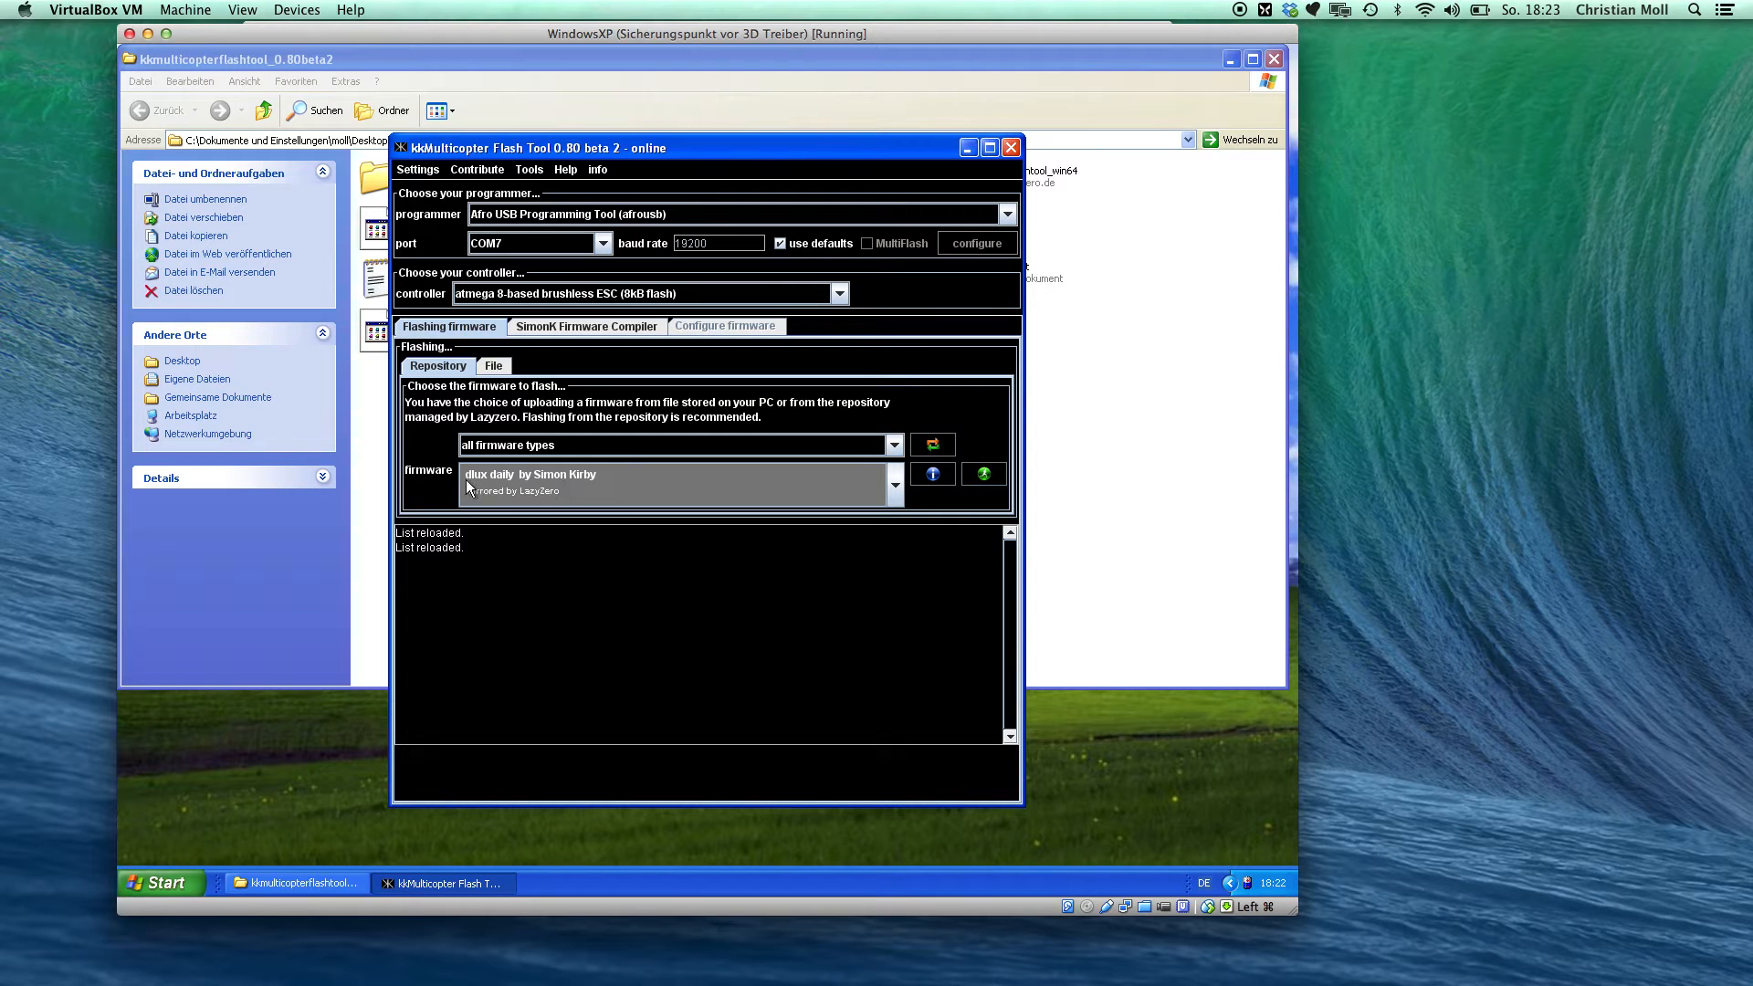
left_click(538, 474)
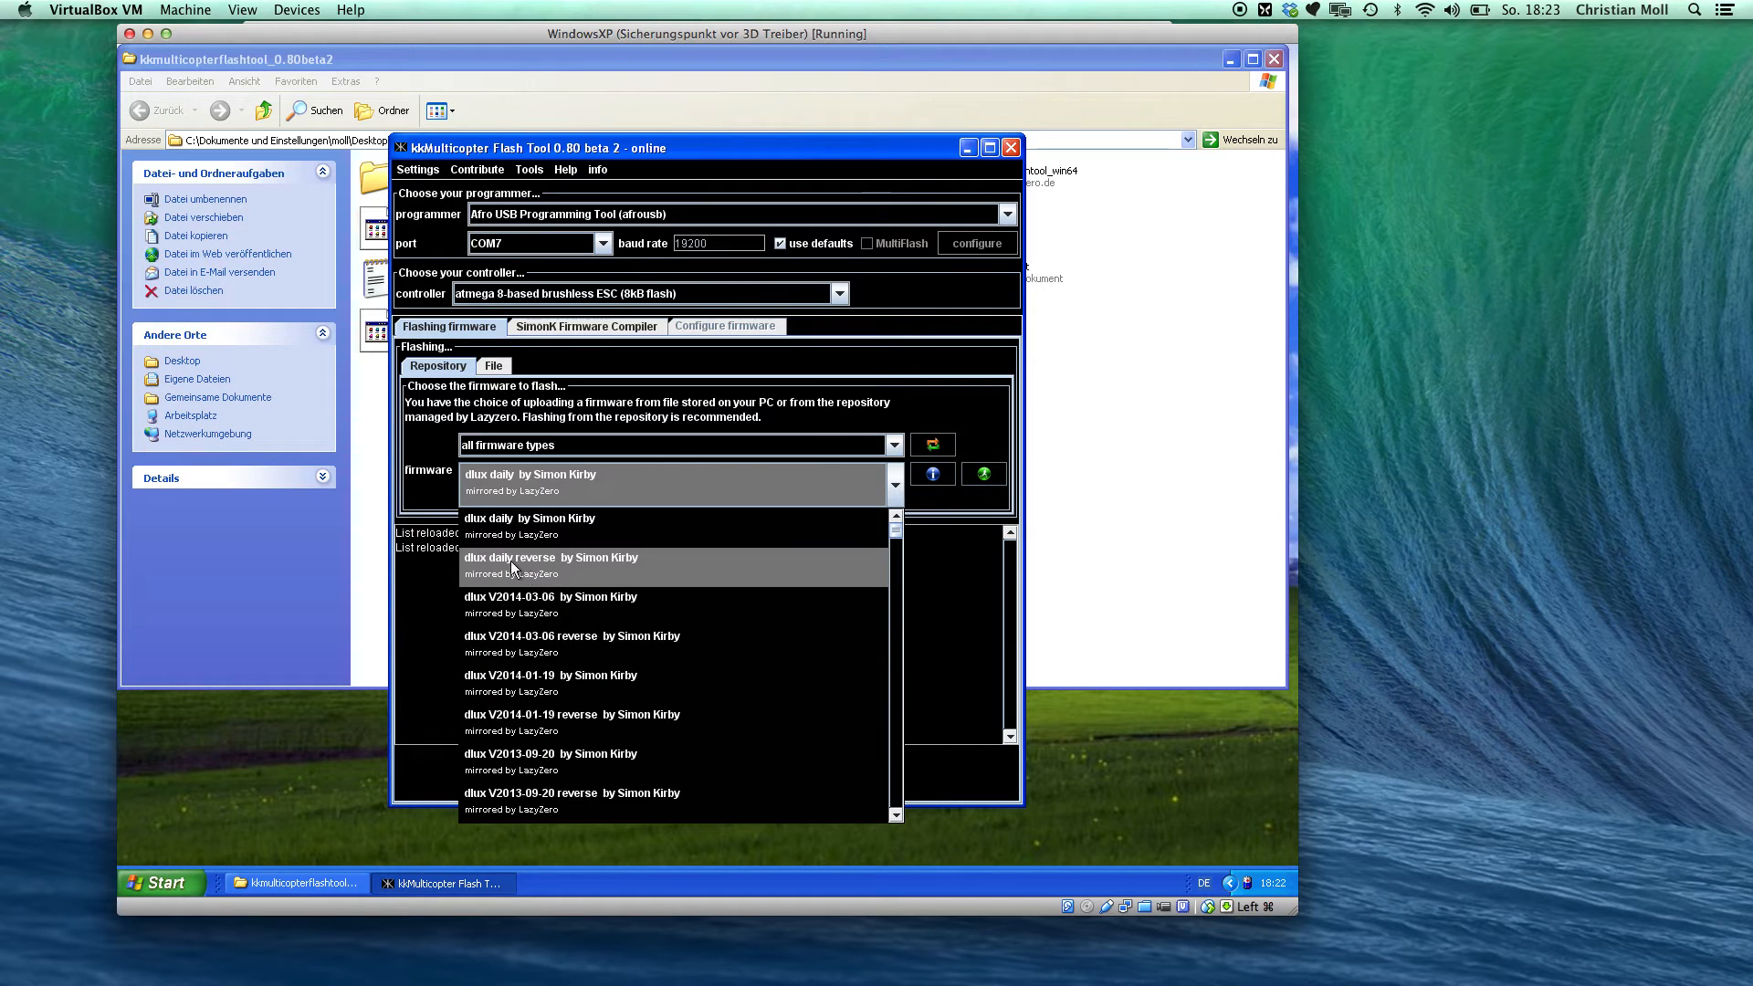
left_click(540, 489)
Filter the repository firmware by the Afro NFET type and flash the Afro NFET daily build to the ESC.
left_click(534, 446)
scroll(533, 551, "down", 3)
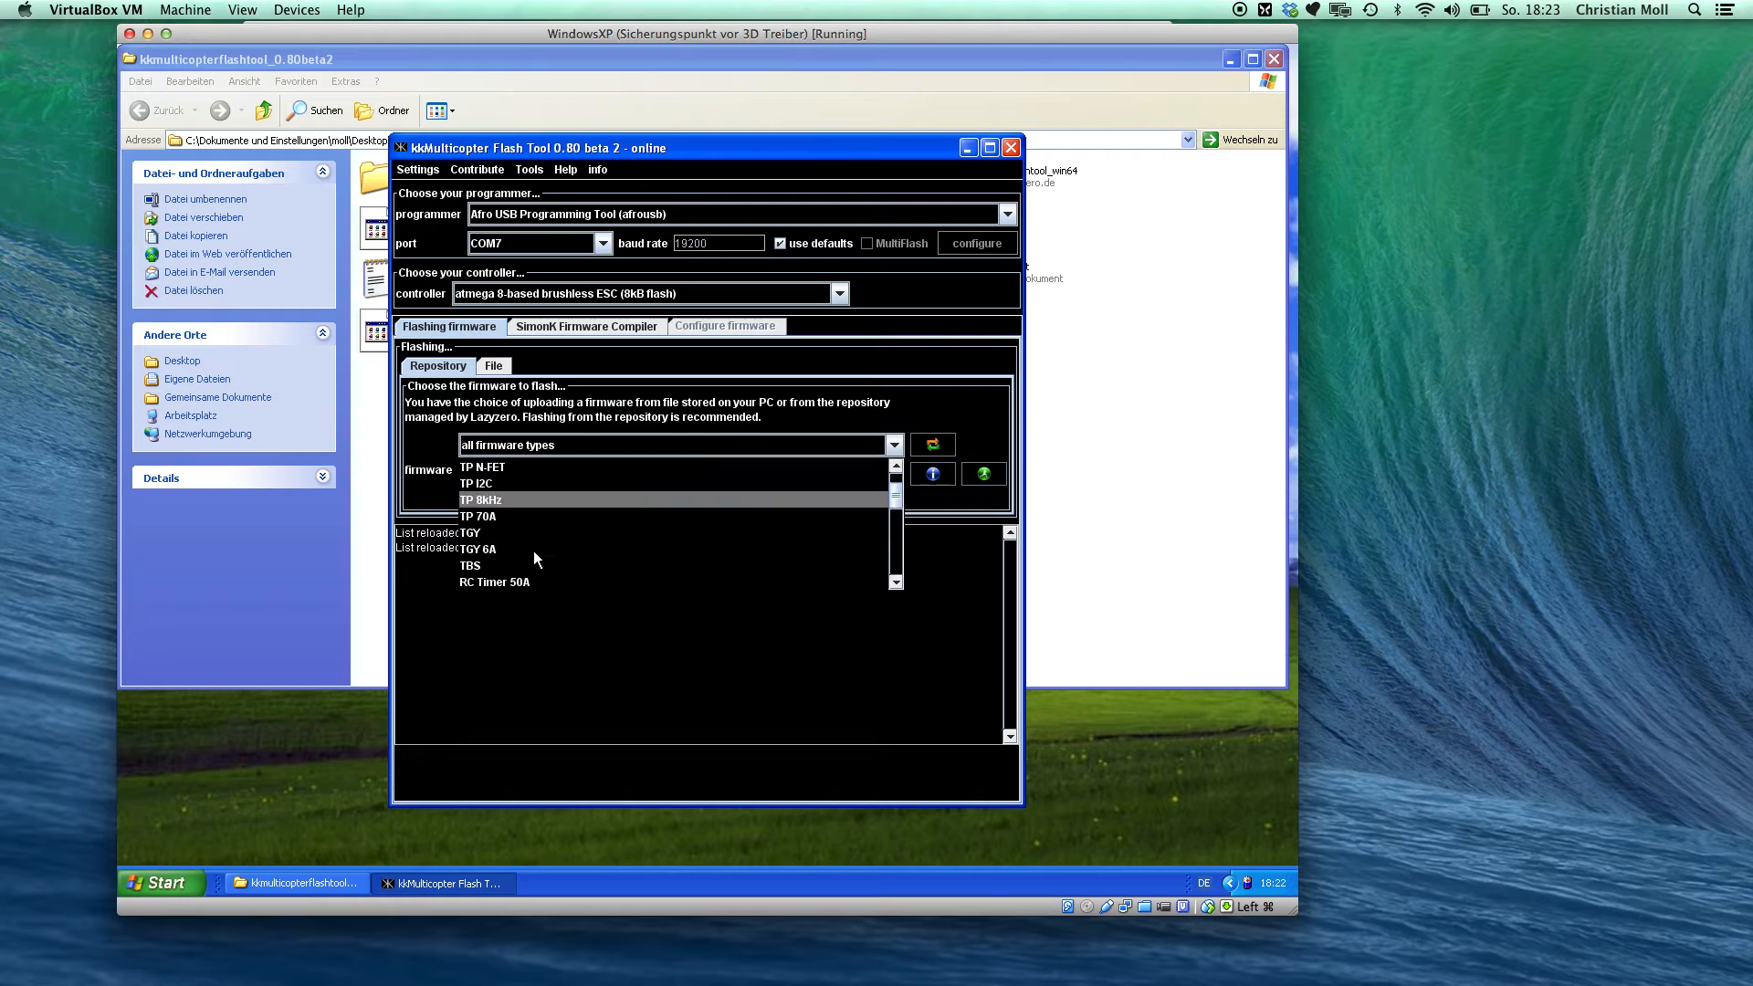
scroll(533, 551, "down", 3)
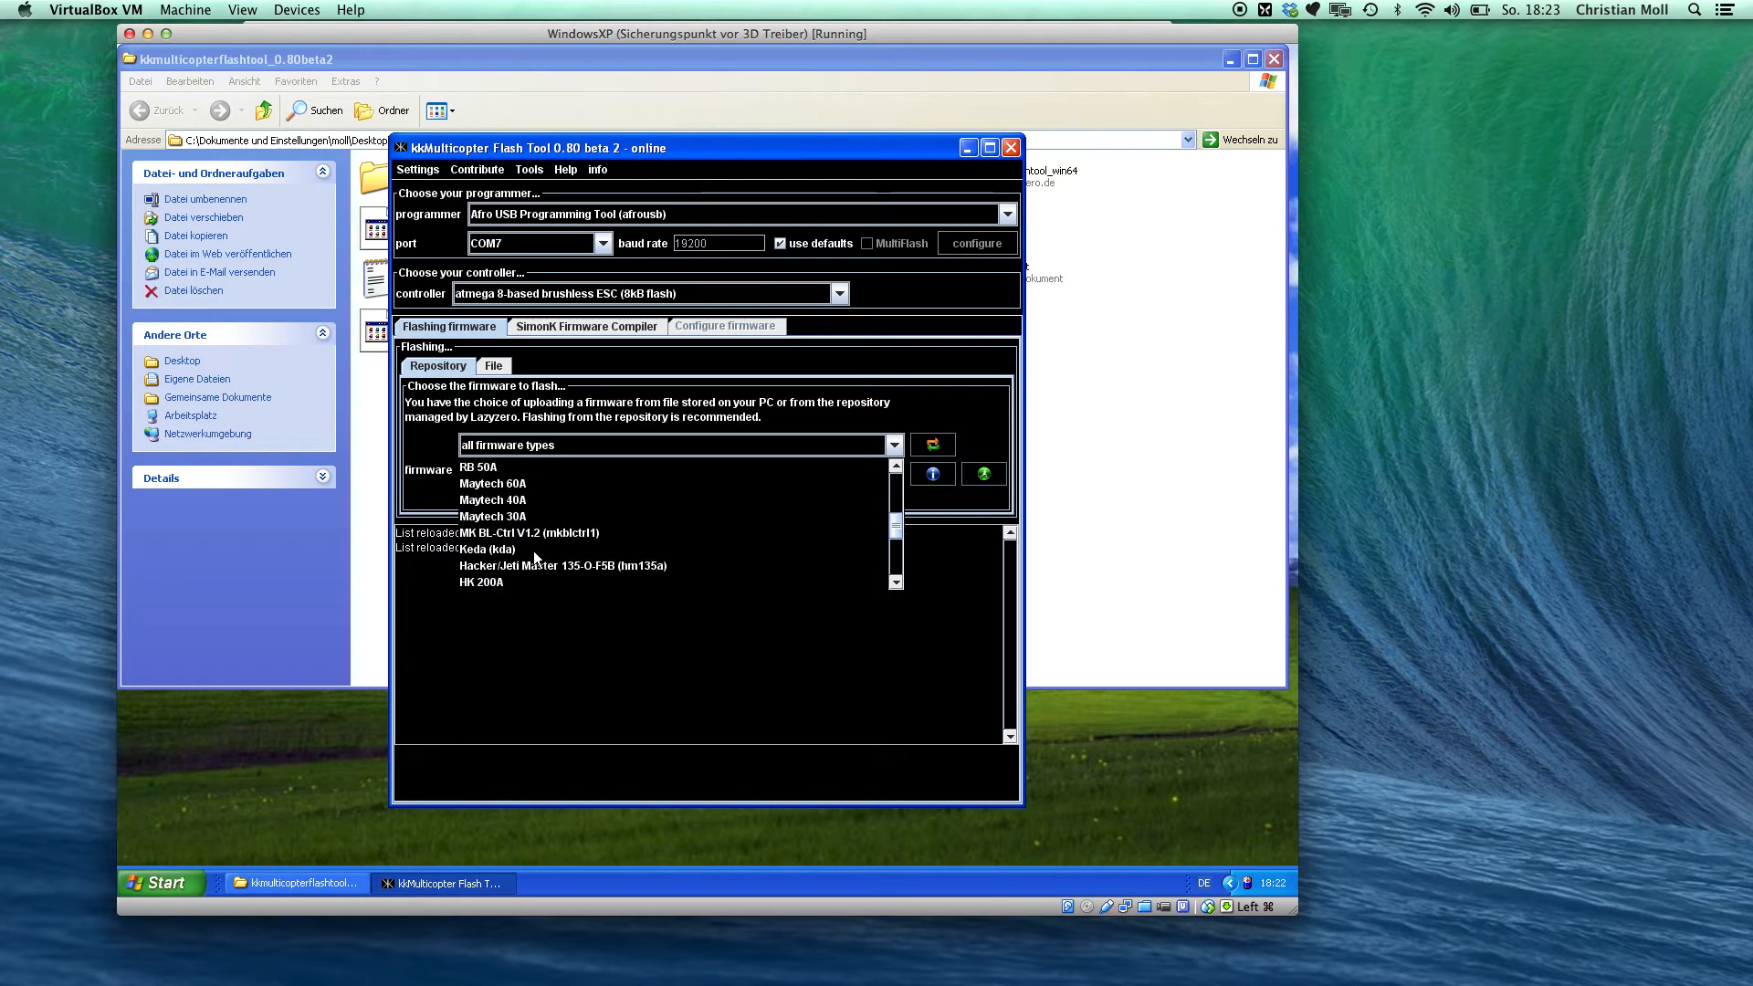
scroll(534, 550, "down", 3)
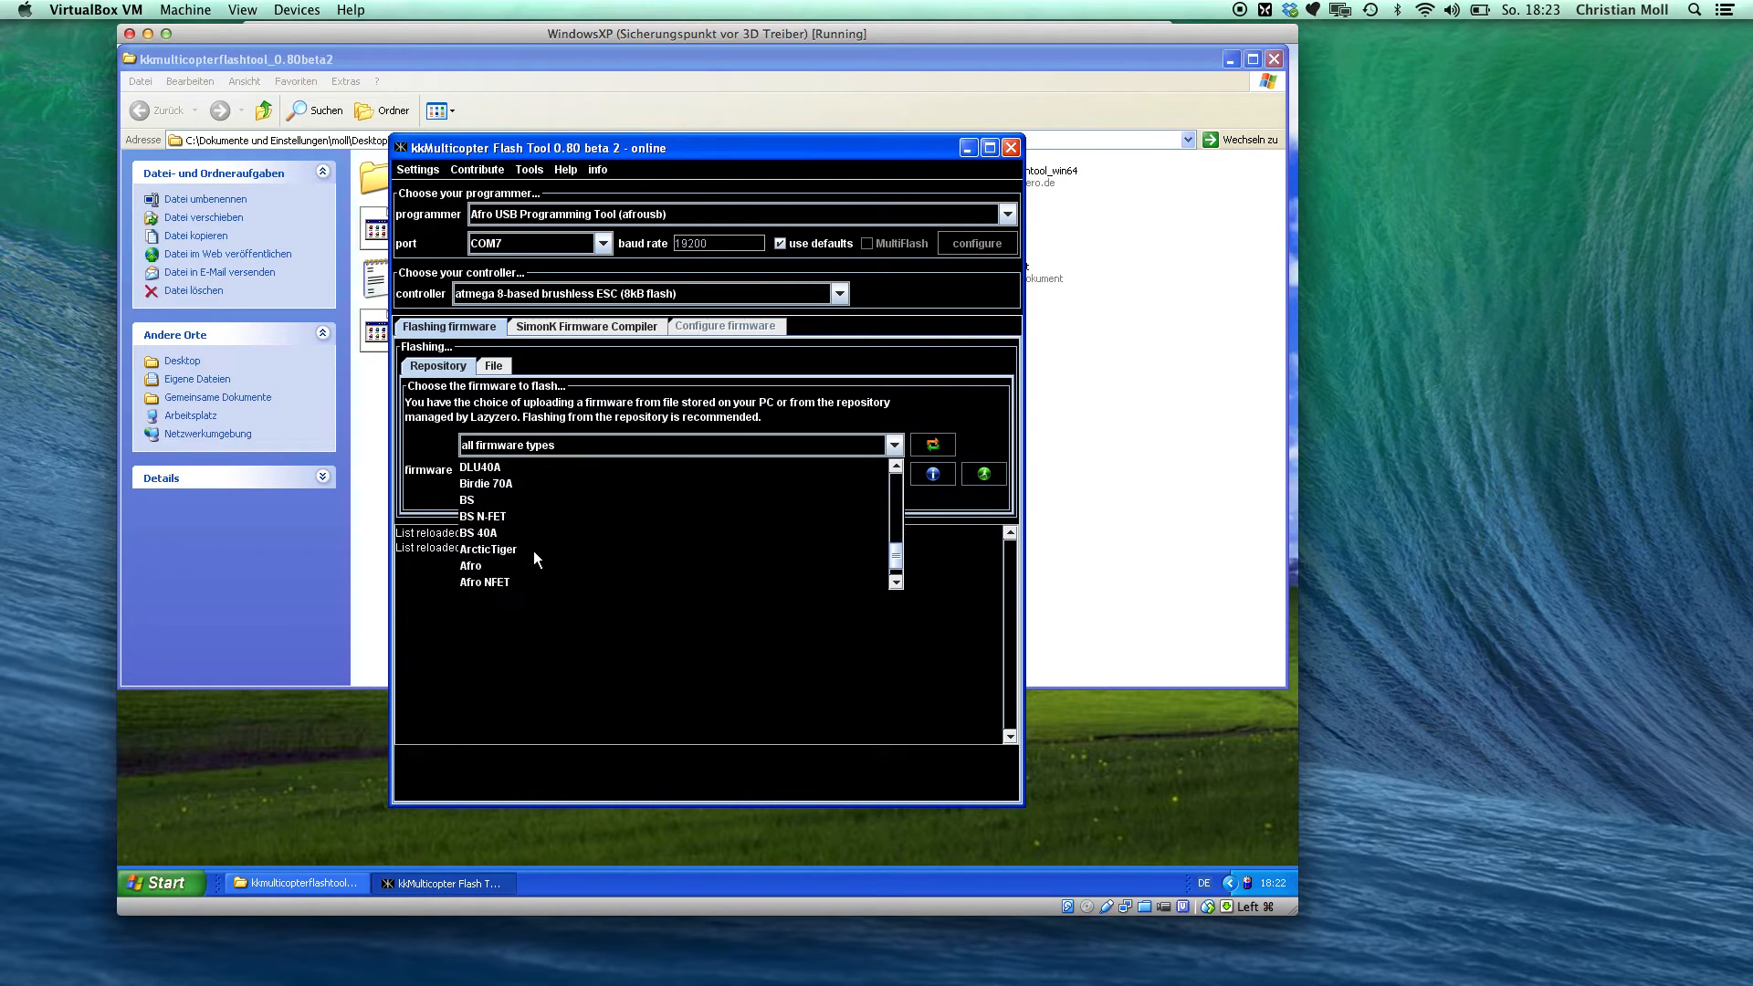
left_click(504, 582)
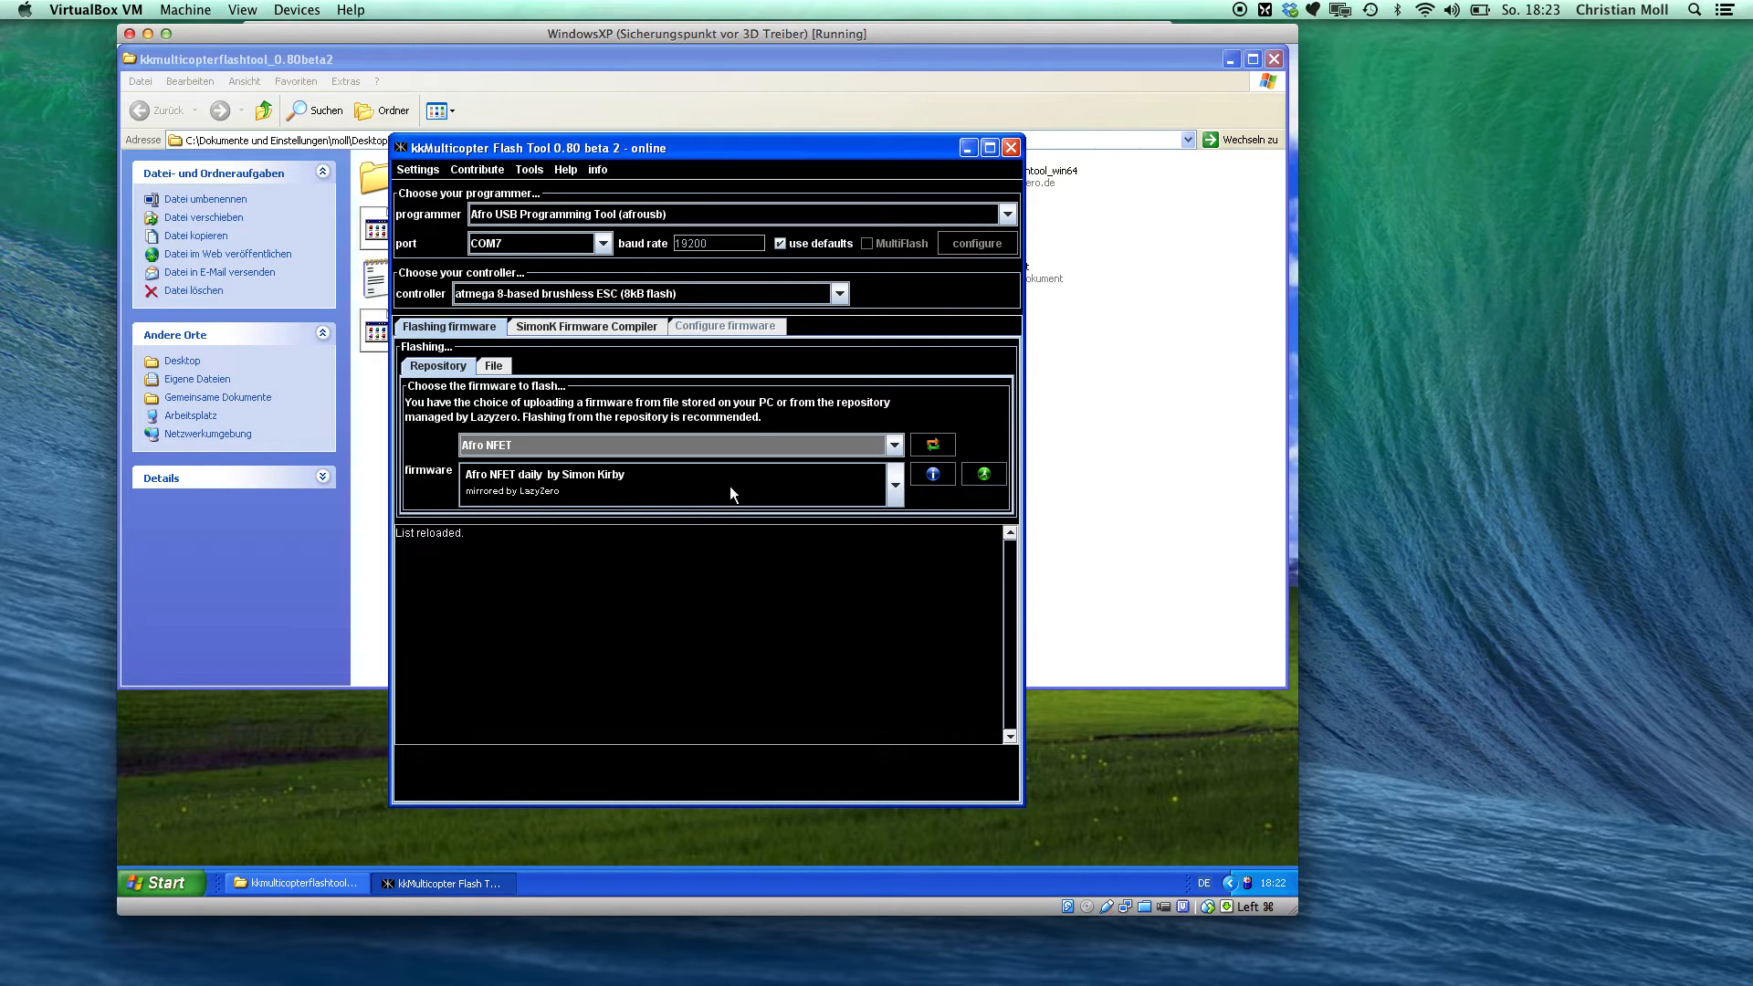
left_click(977, 479)
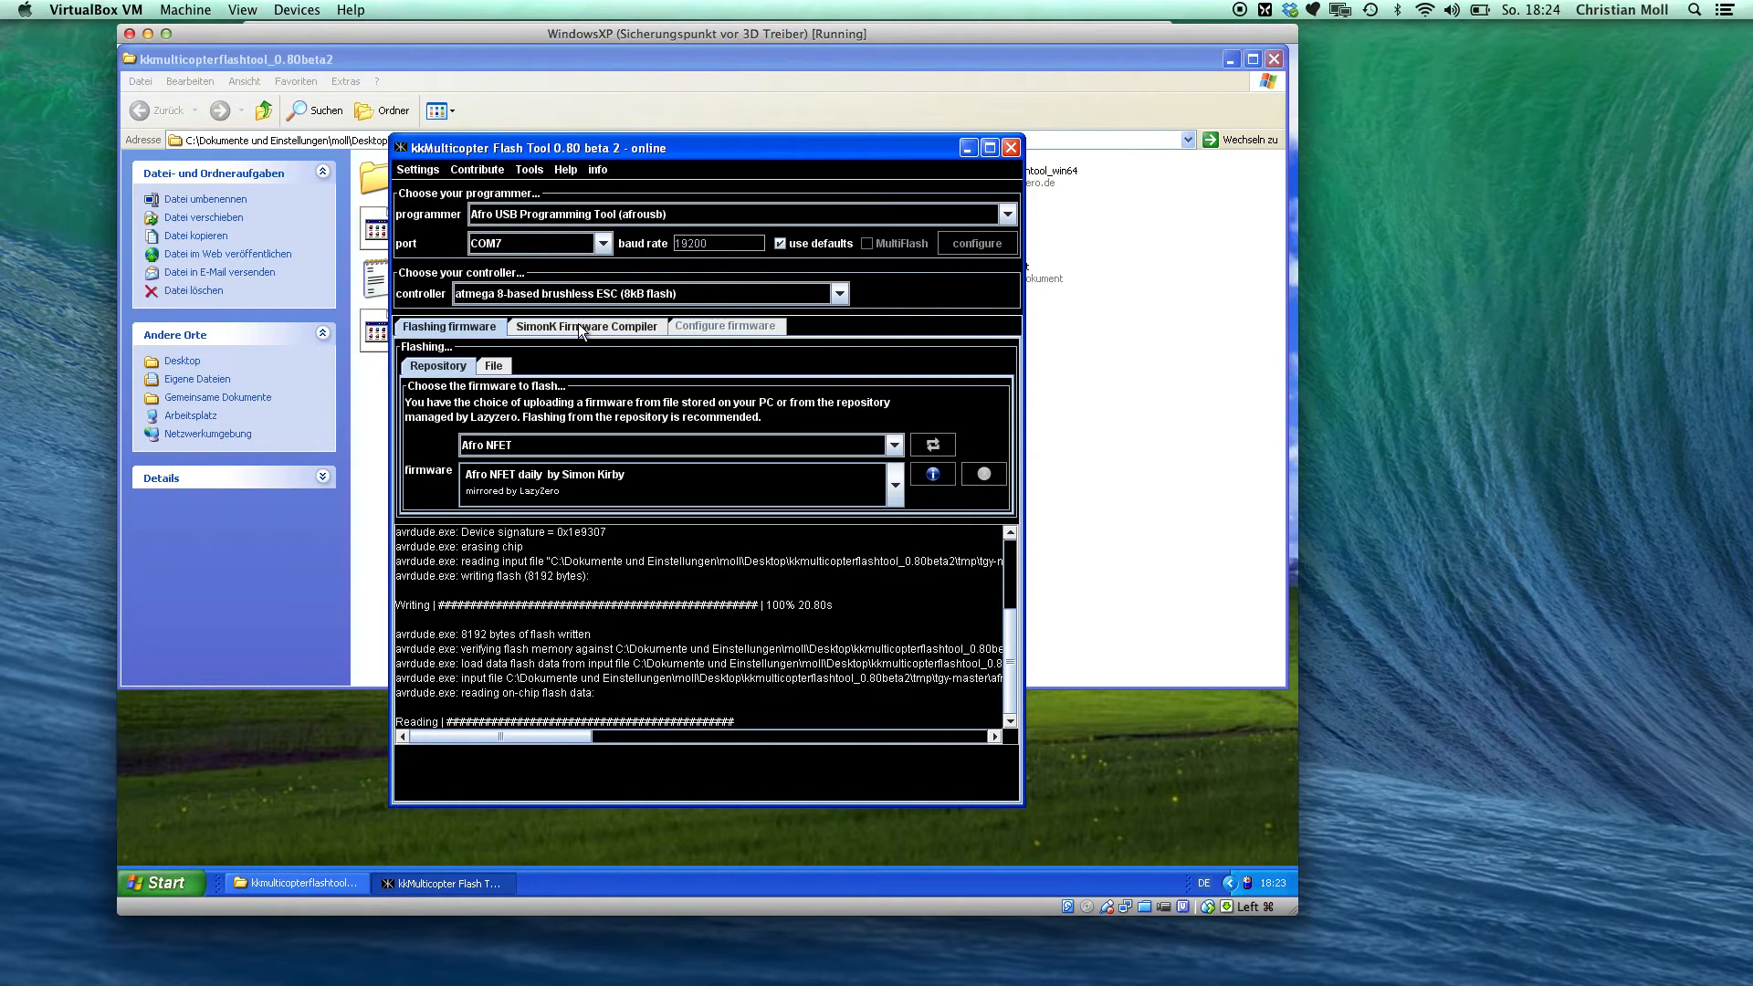
Download the master version of the source in the SimonK Firmware Compiler and select the afro_nfet board.
left_click(578, 324)
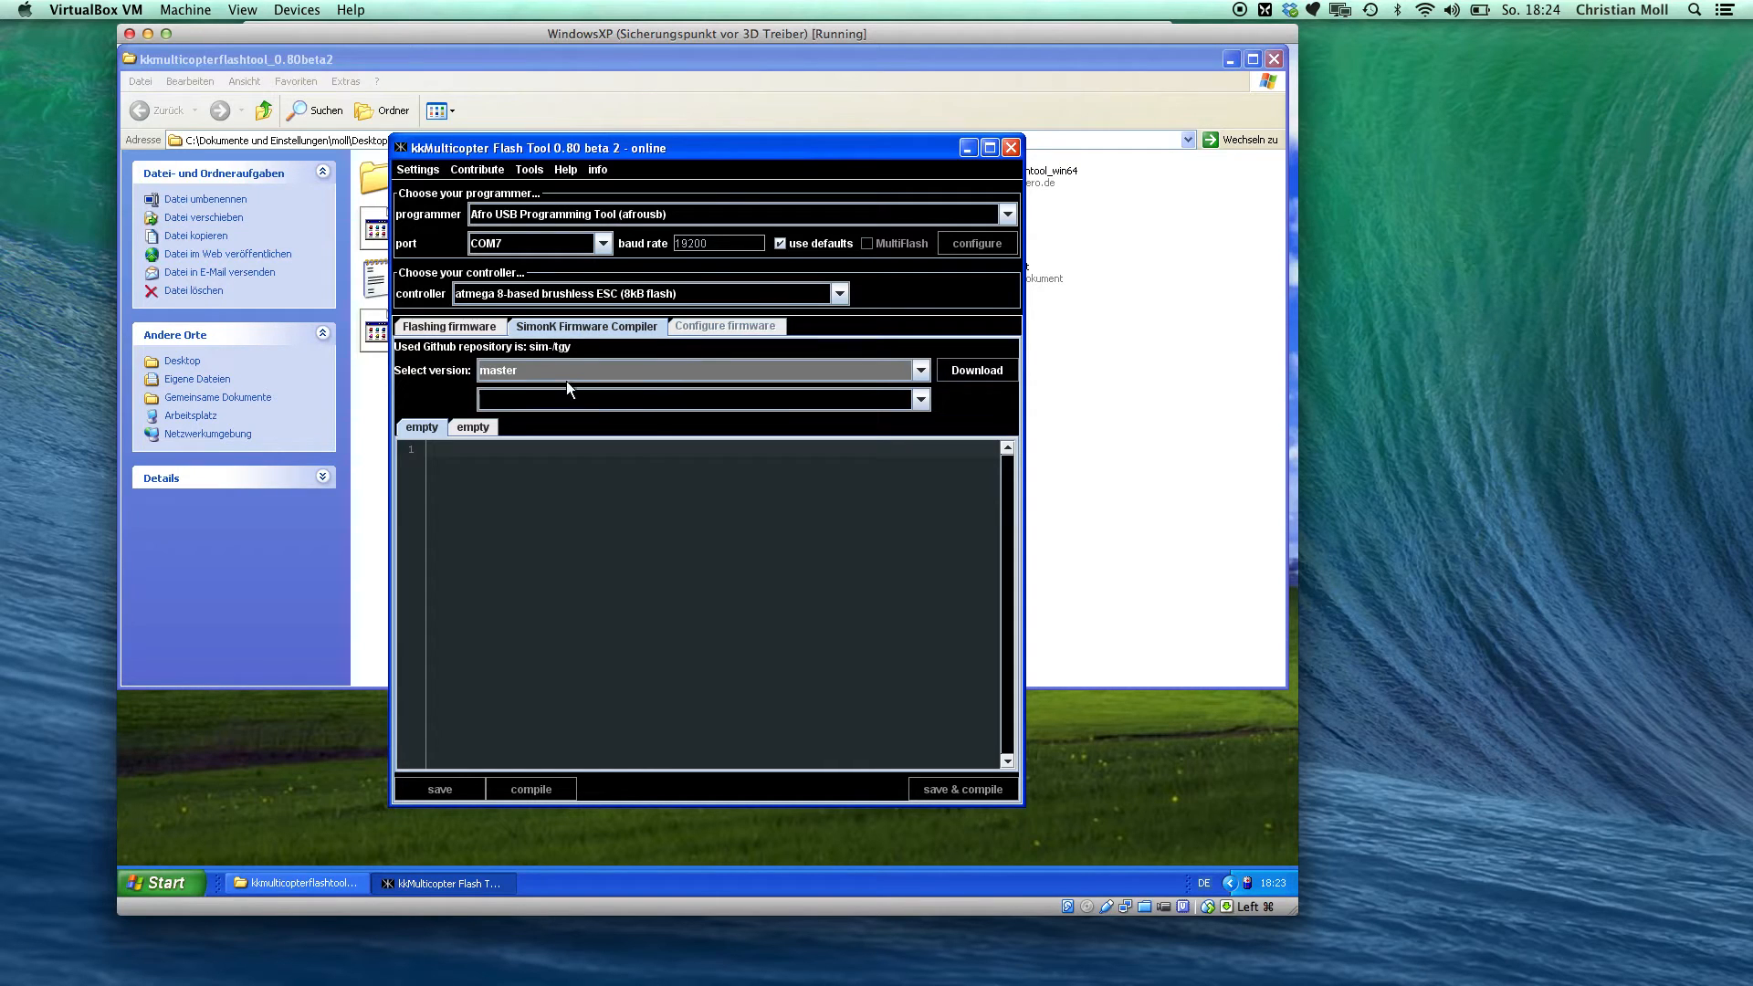
left_click(619, 370)
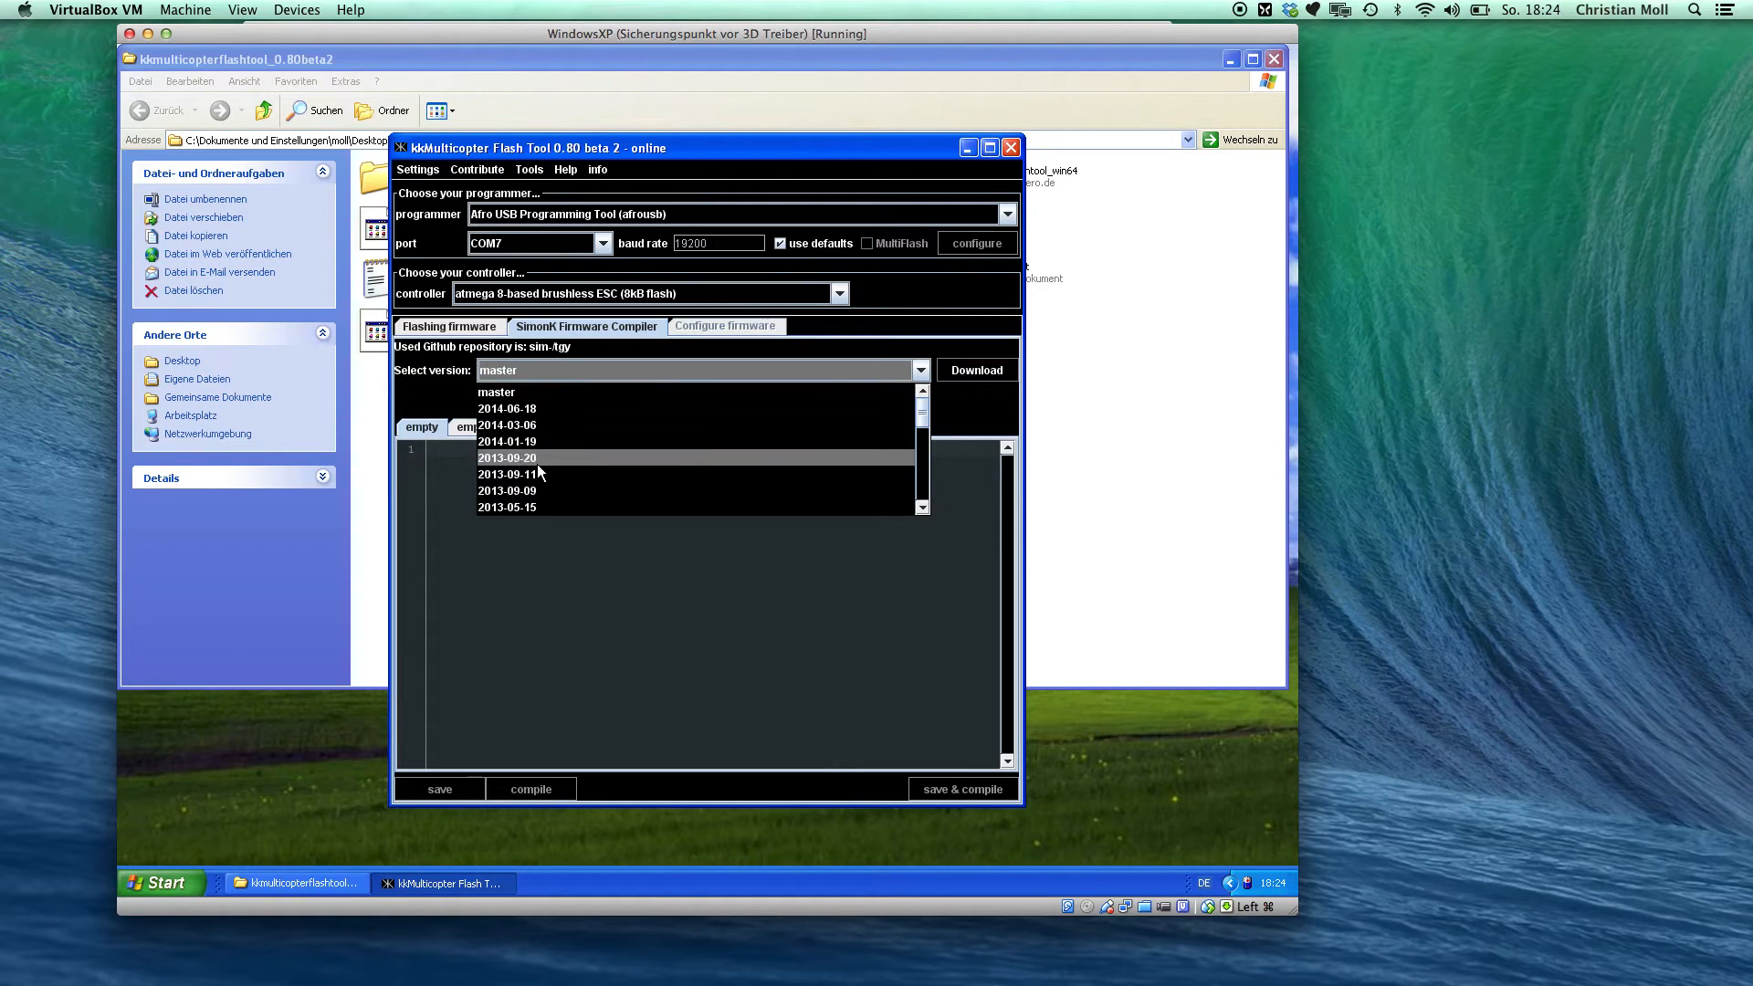
left_click(515, 392)
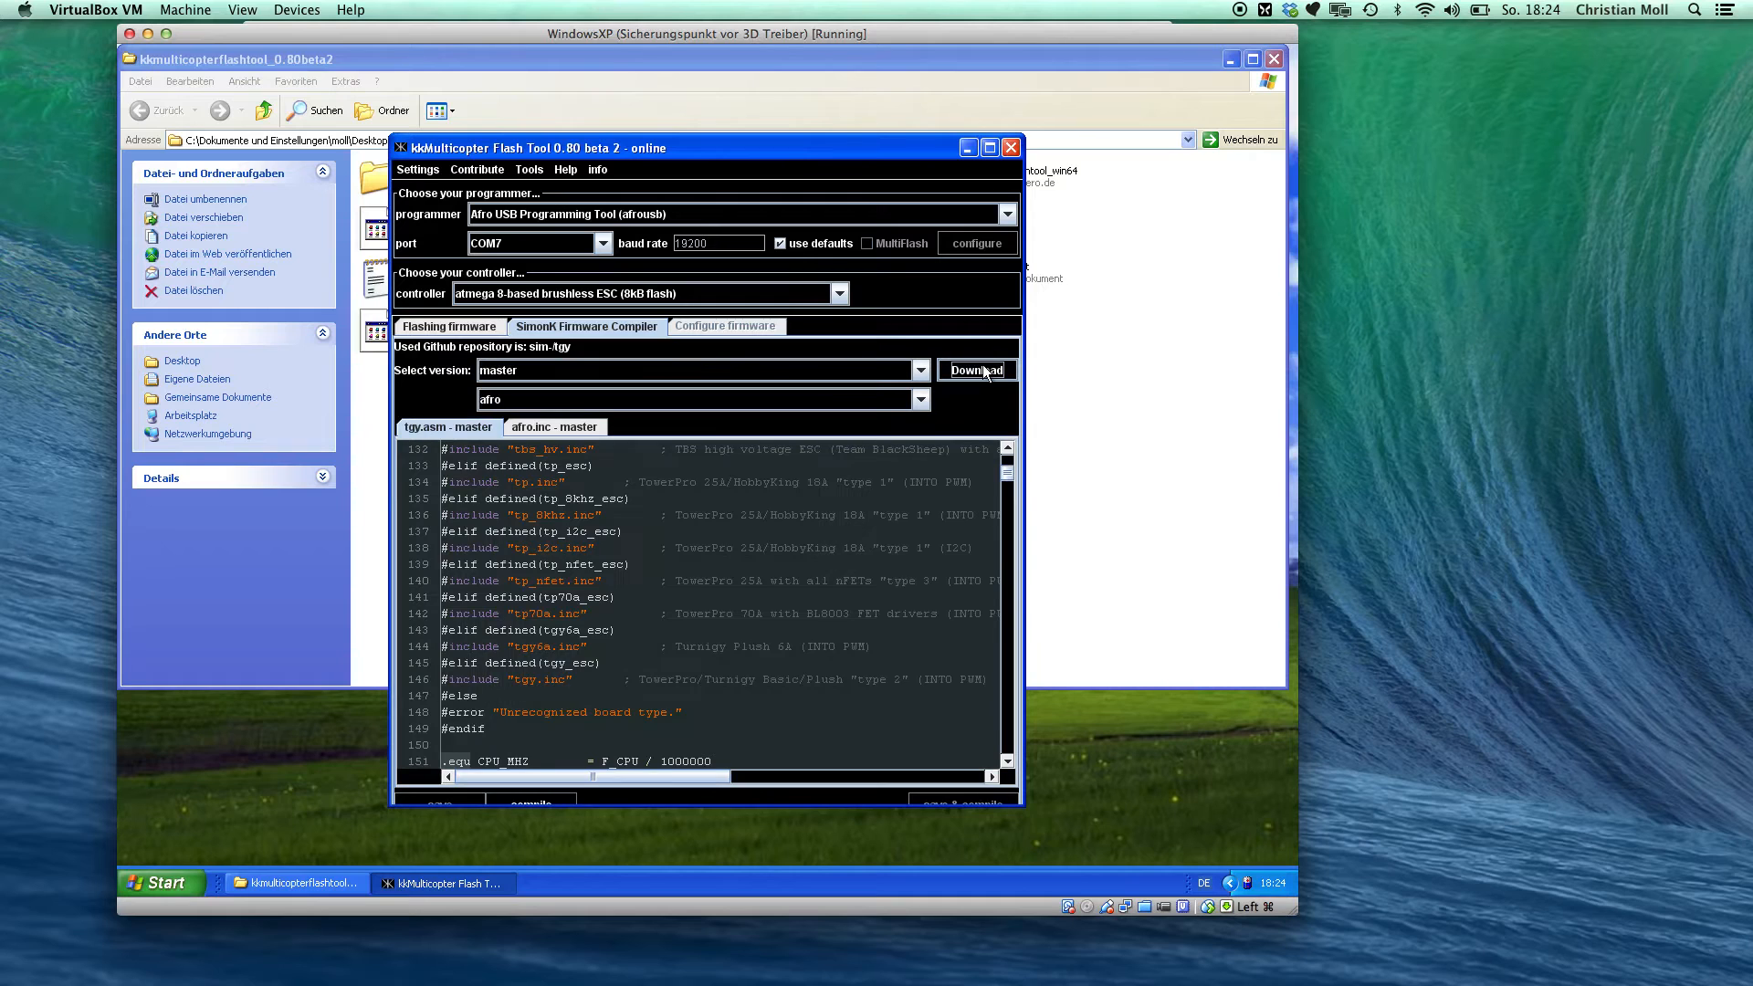
left_click(818, 401)
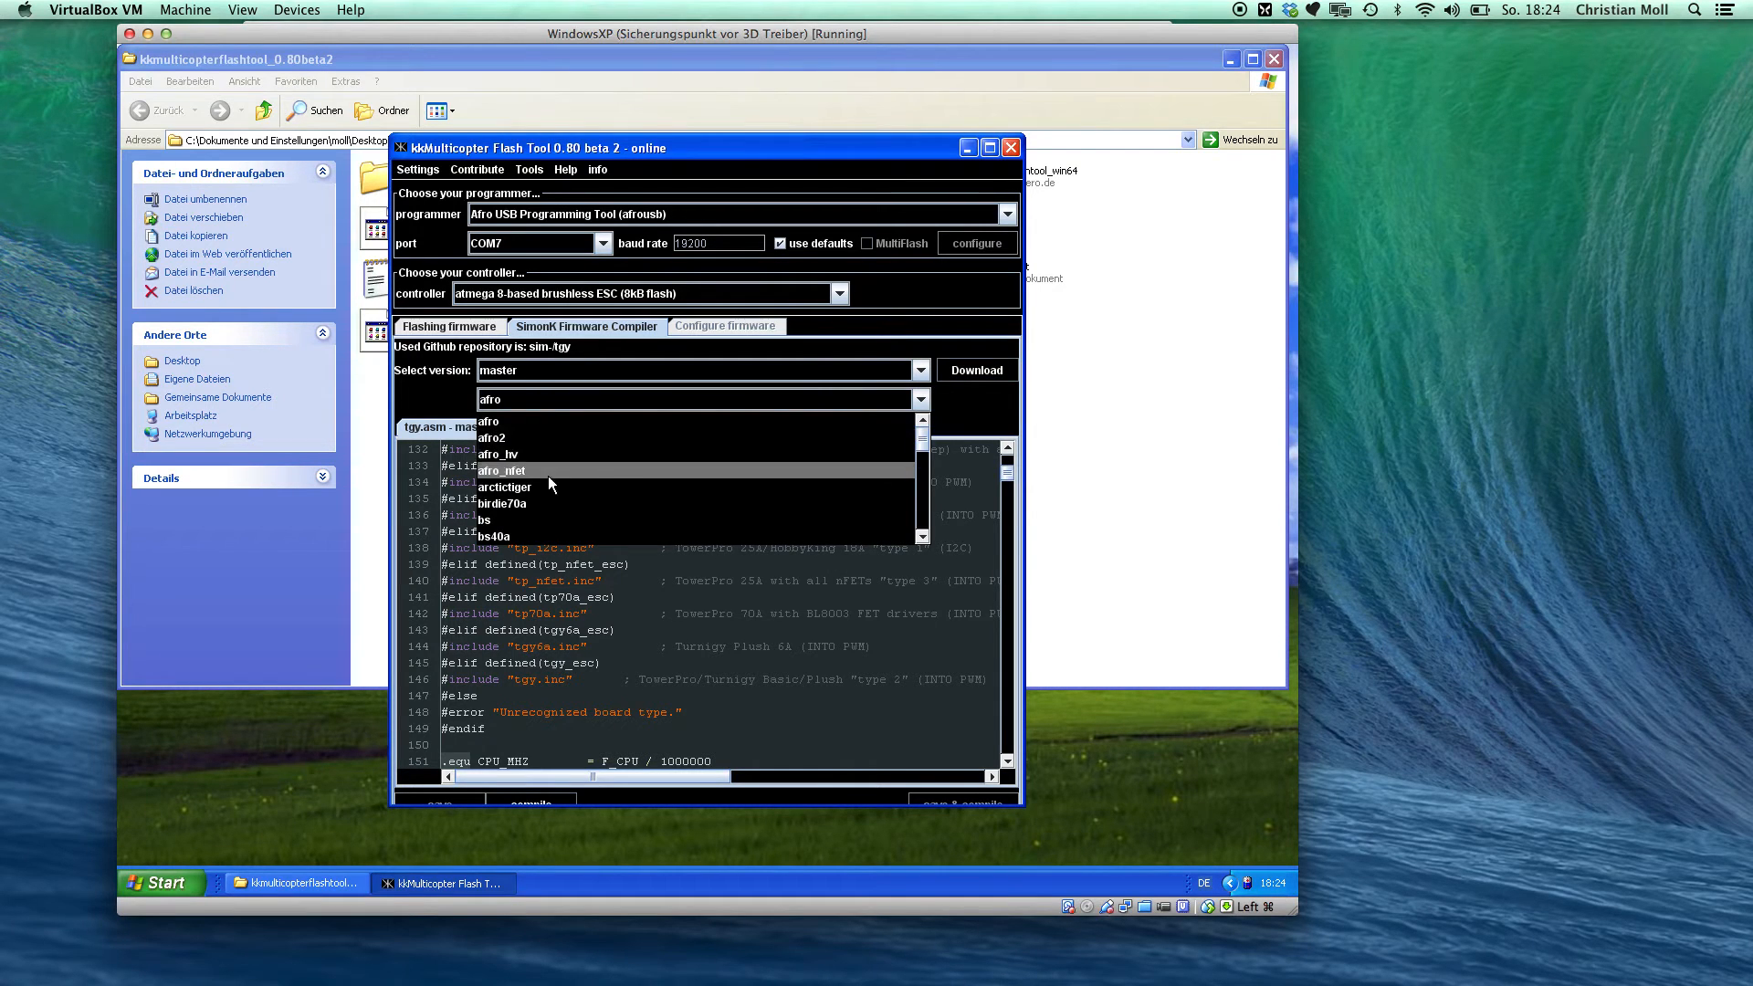
left_click(510, 470)
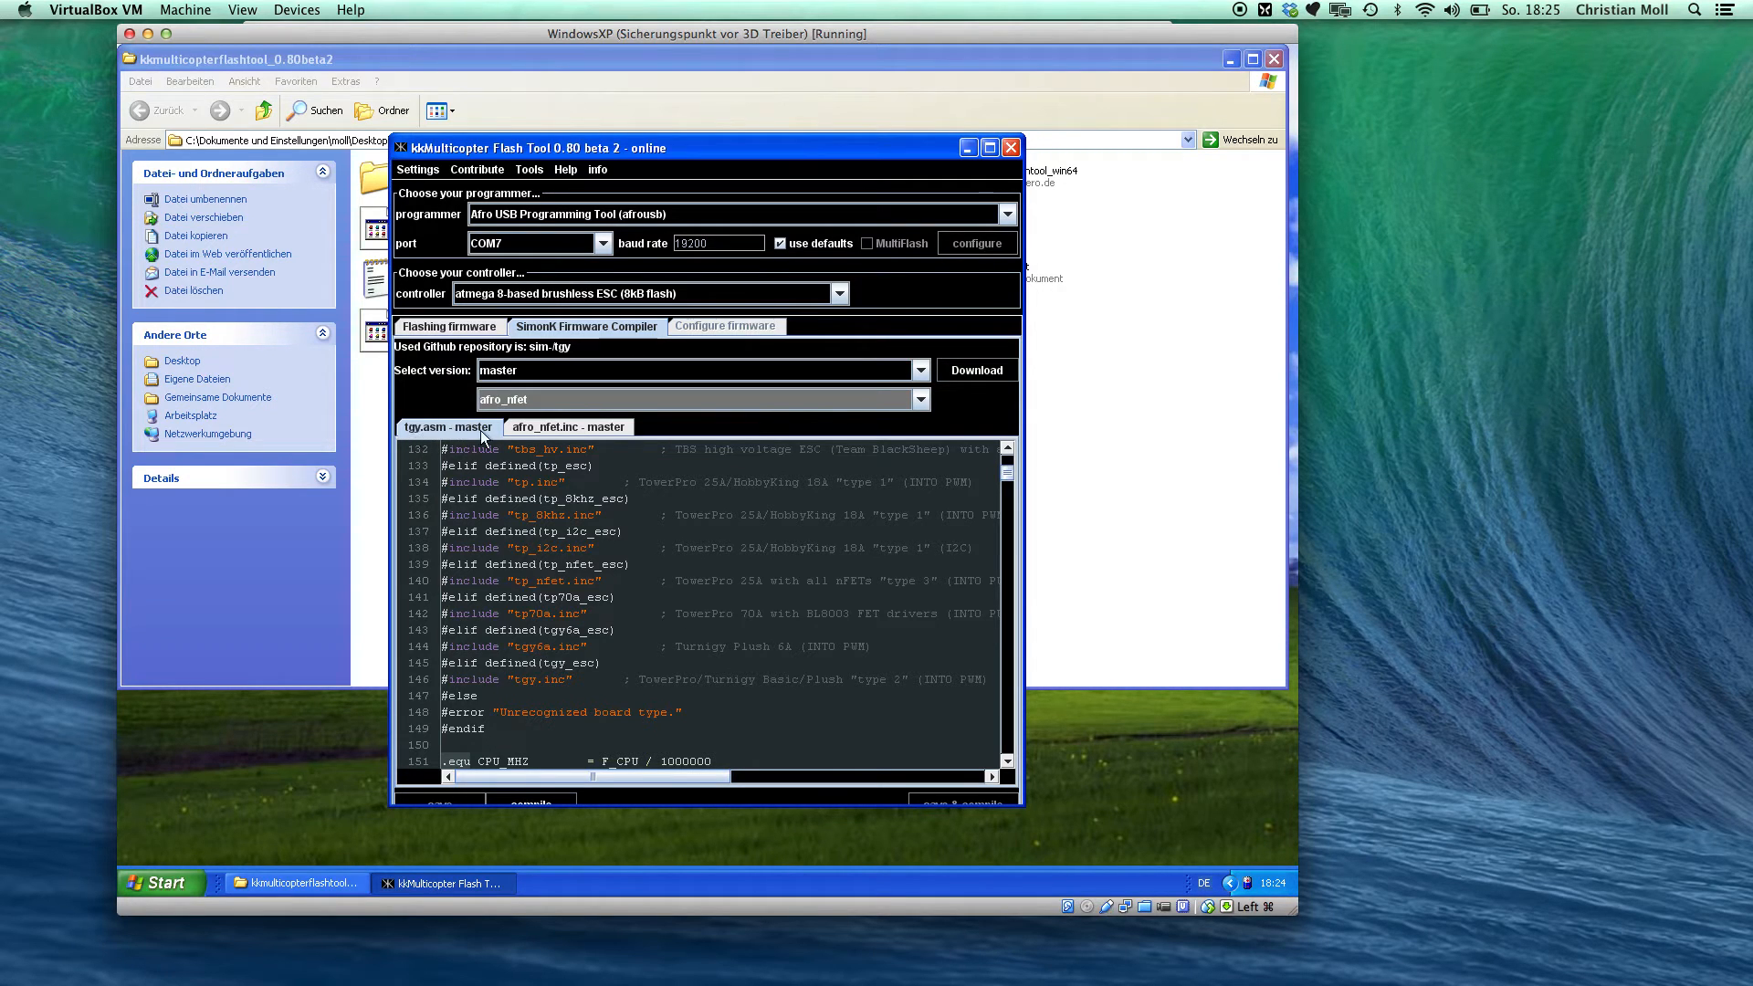
Review the board definitions in afro_nfet.inc, from the clock and dead-time settings to the port definitions.
left_click(568, 427)
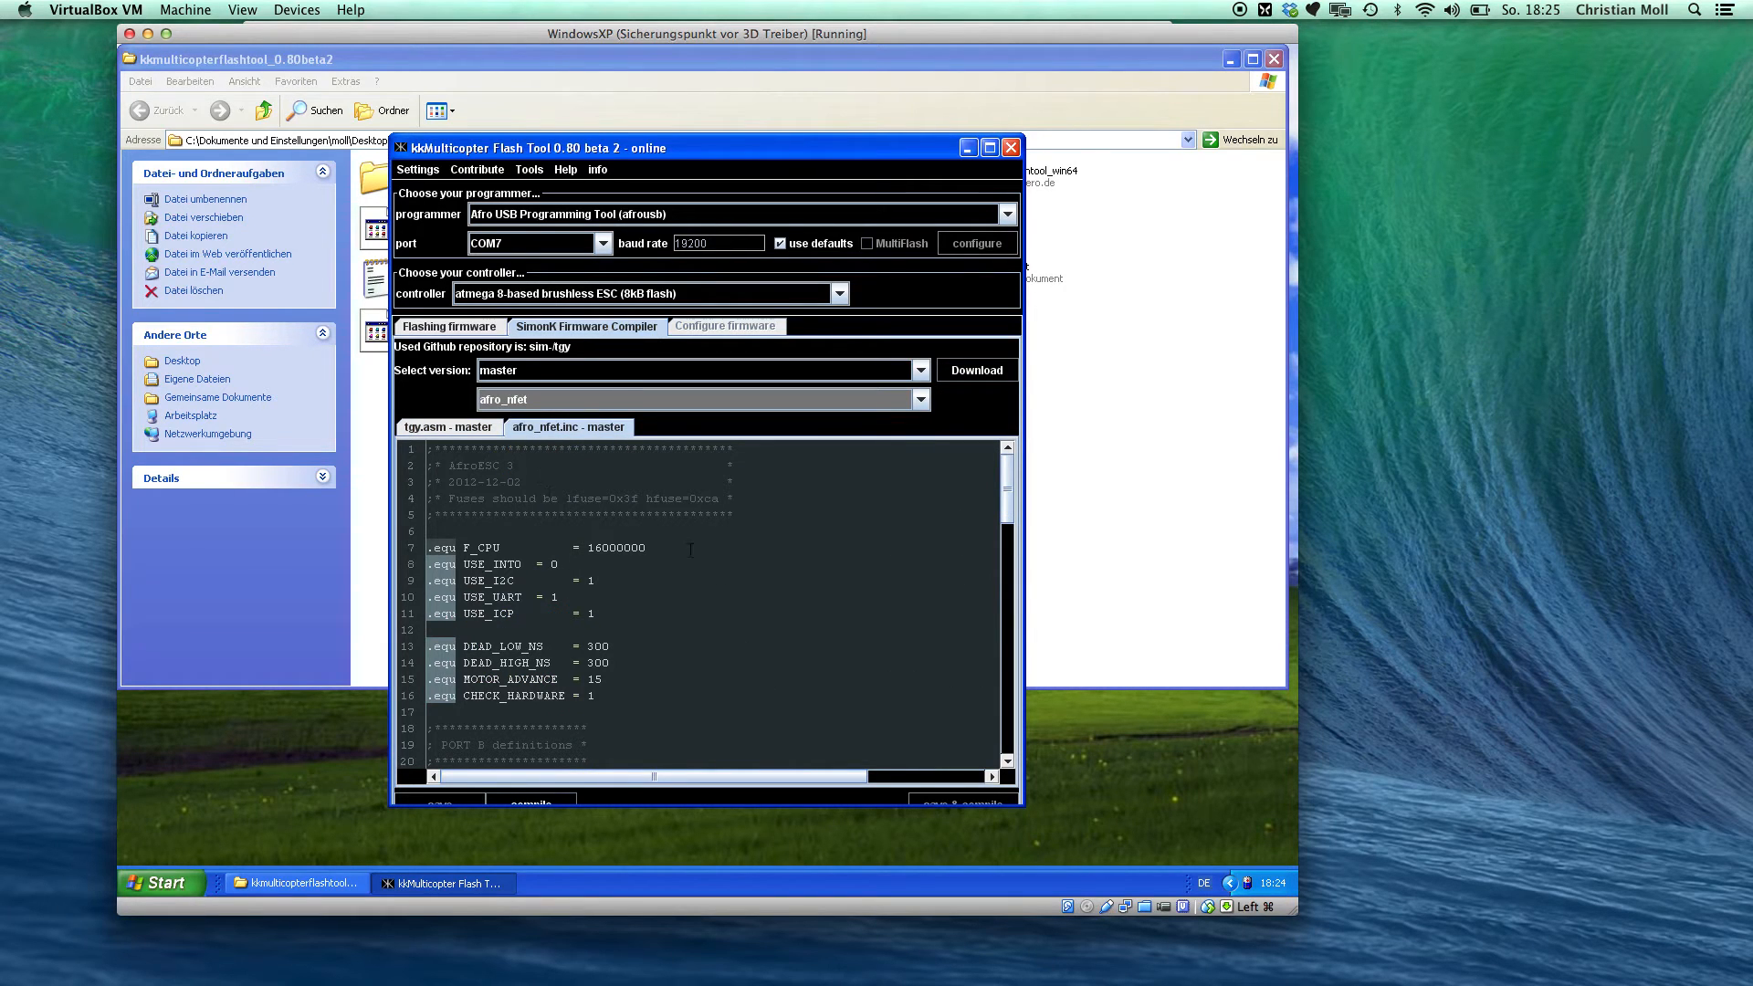
scroll(692, 551, "down", 2)
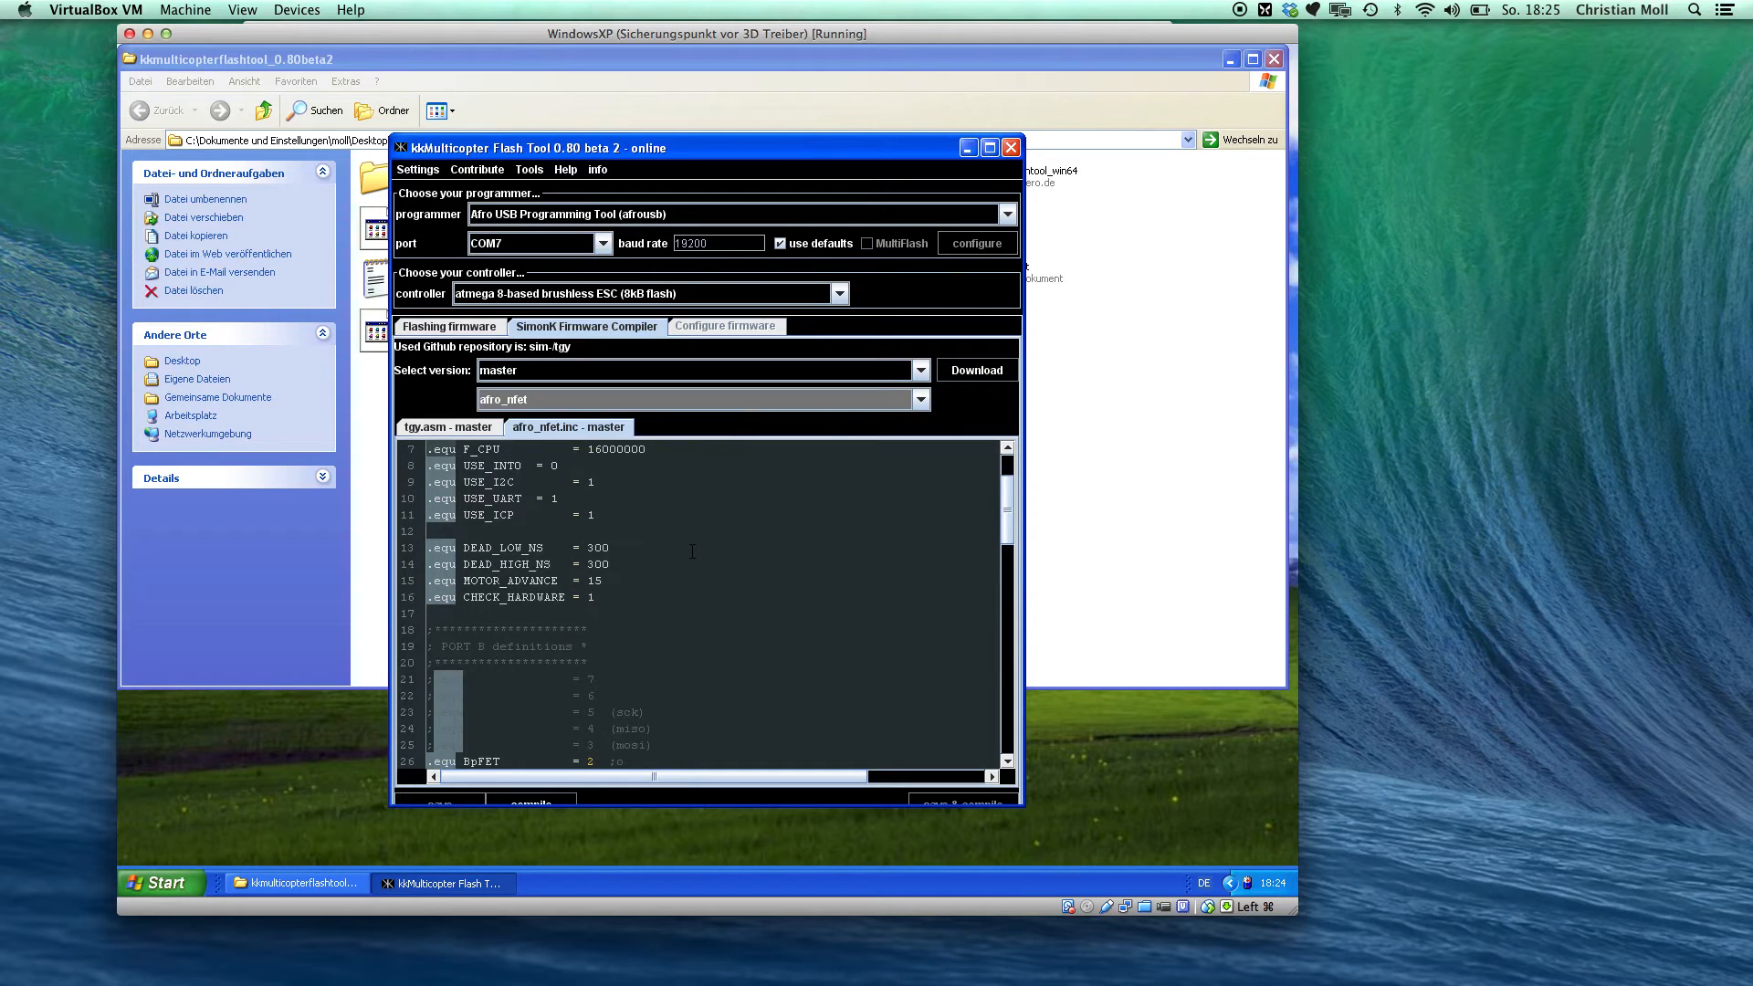
scroll(692, 551, "down", 7)
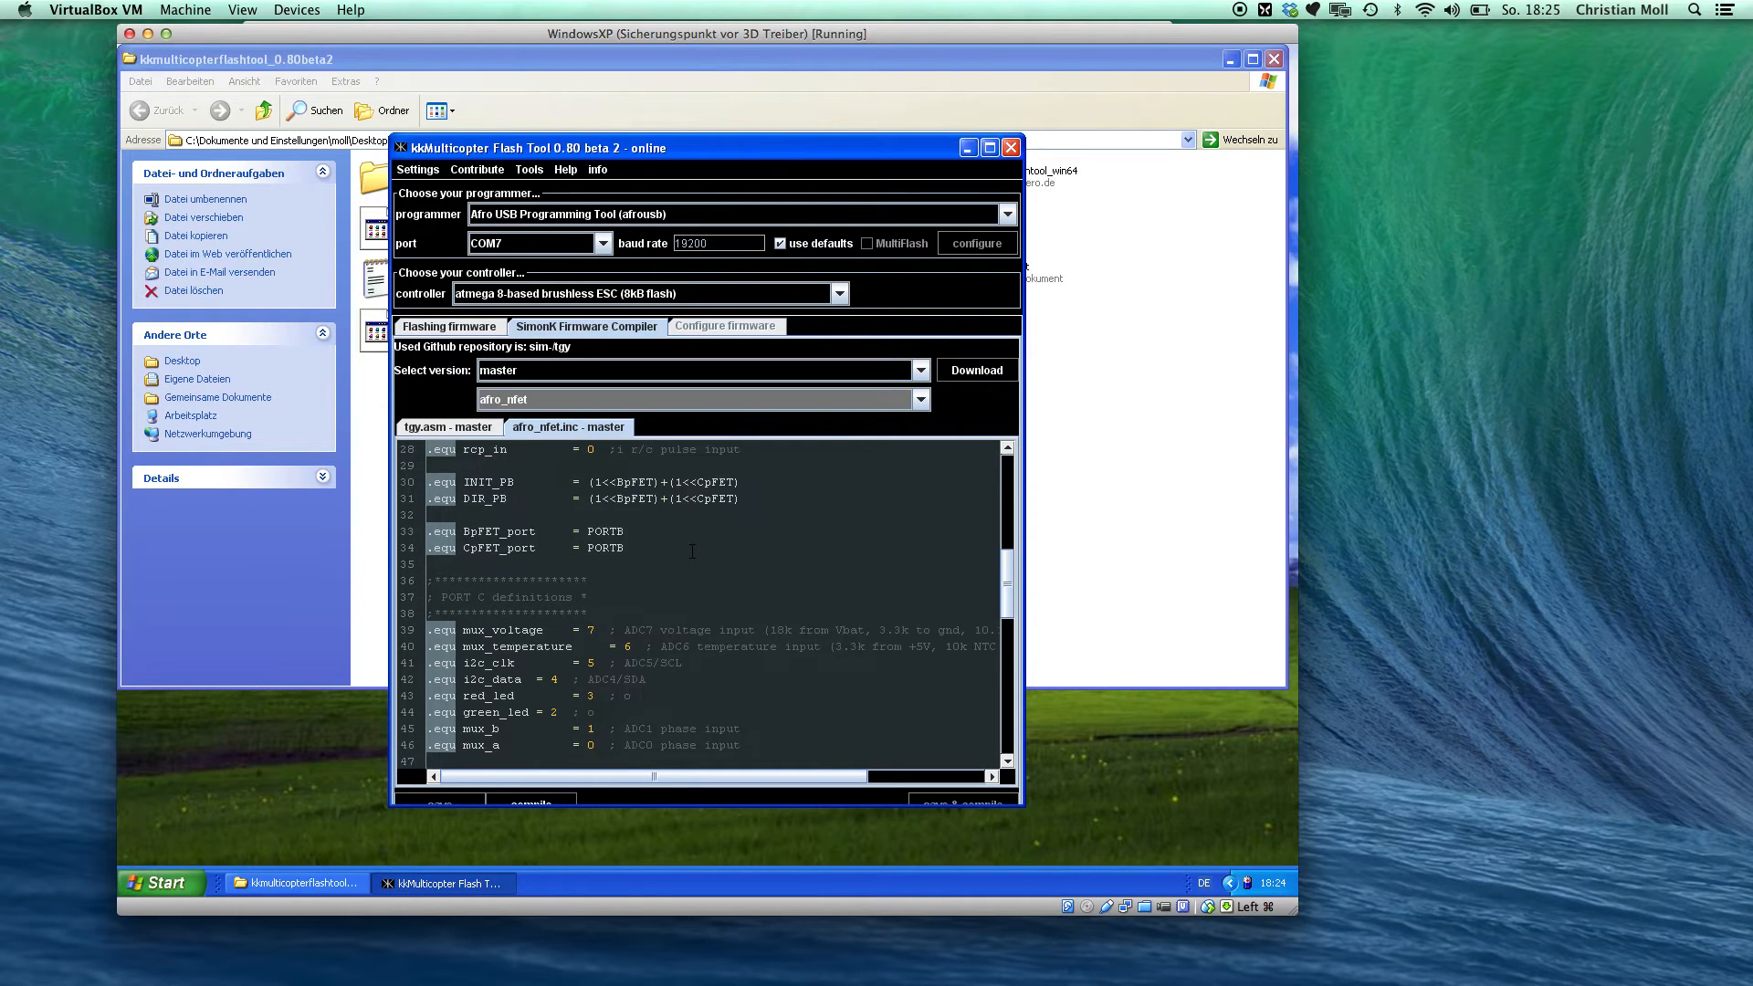
scroll(692, 552, "down", 1)
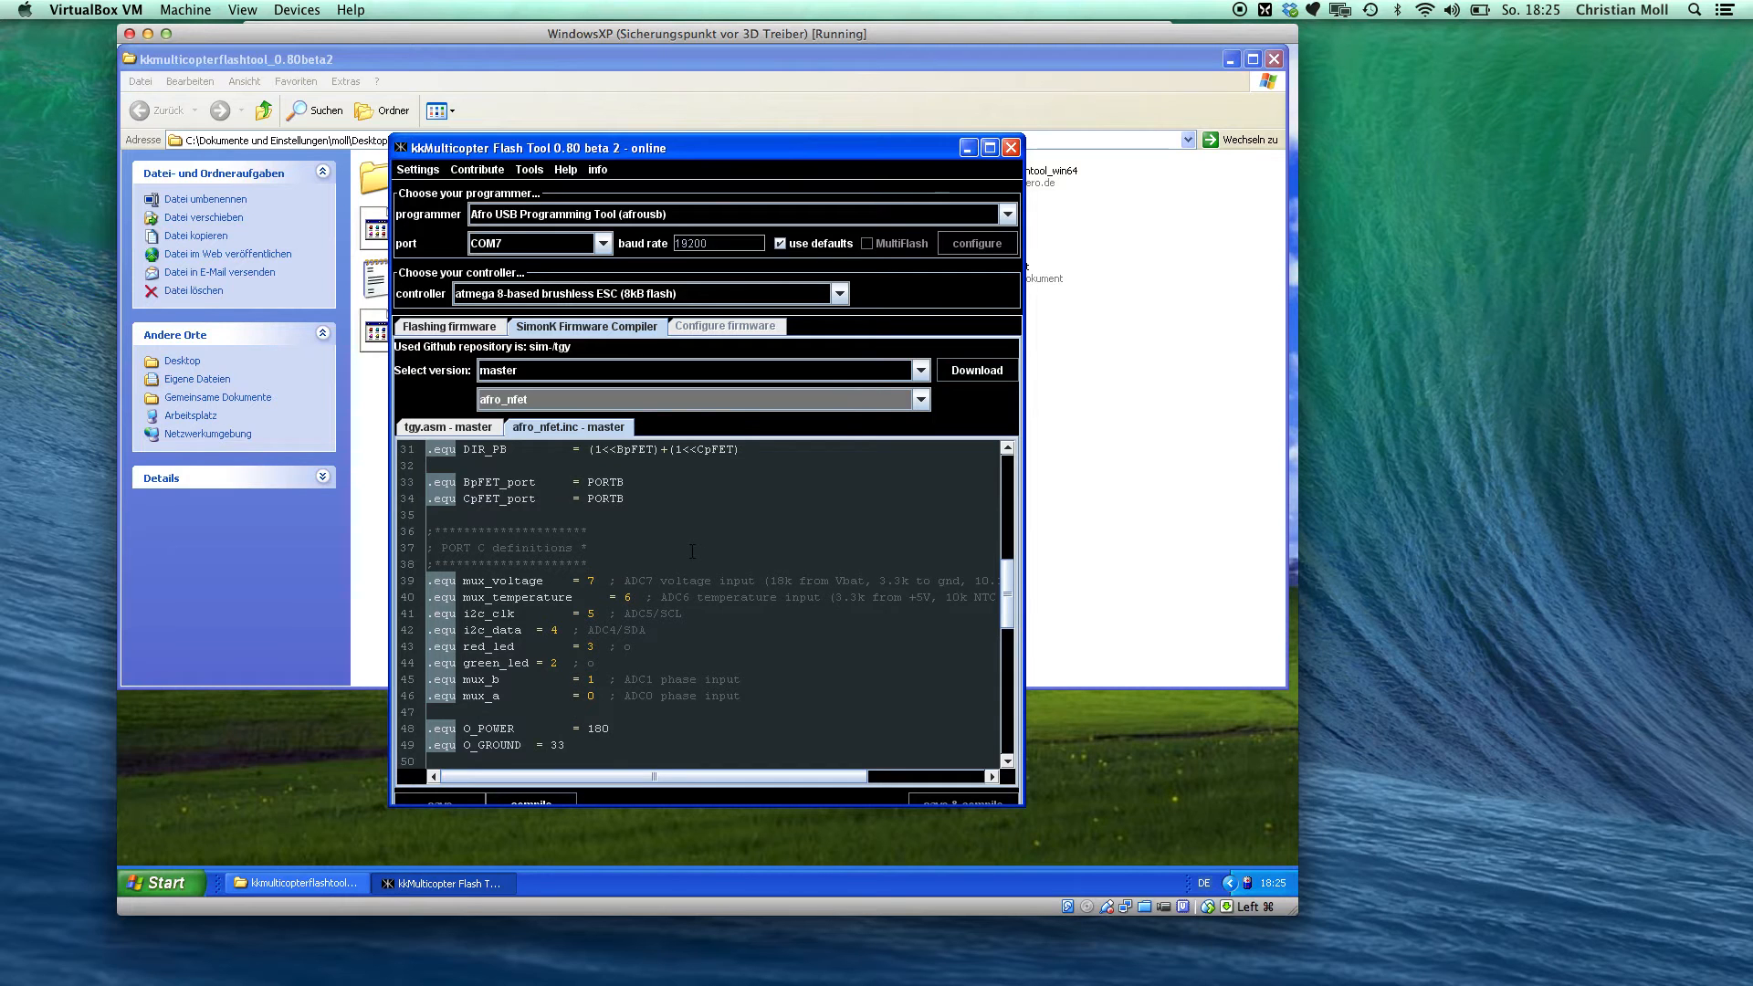
scroll(692, 552, "down", 1)
scroll(692, 552, "up", 10)
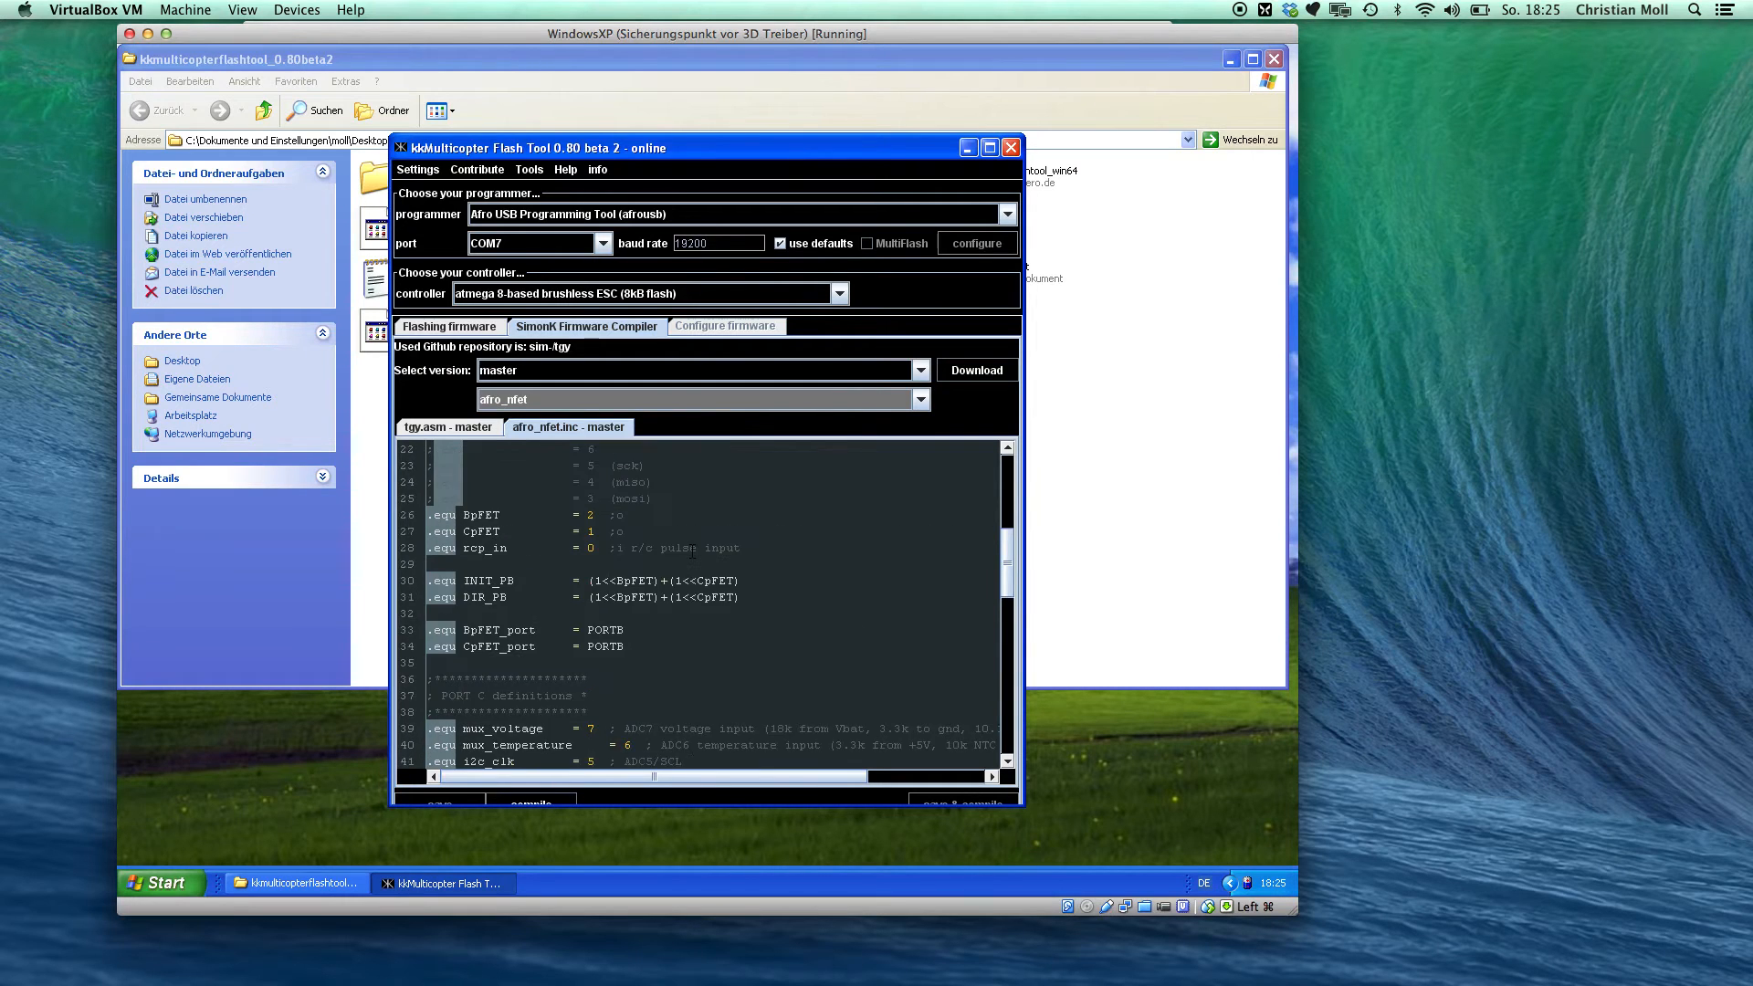
In tgy.asm, go through the boot loader, dead-time and motor options and set RC_PULS_REVERSE to 1.
left_click(462, 432)
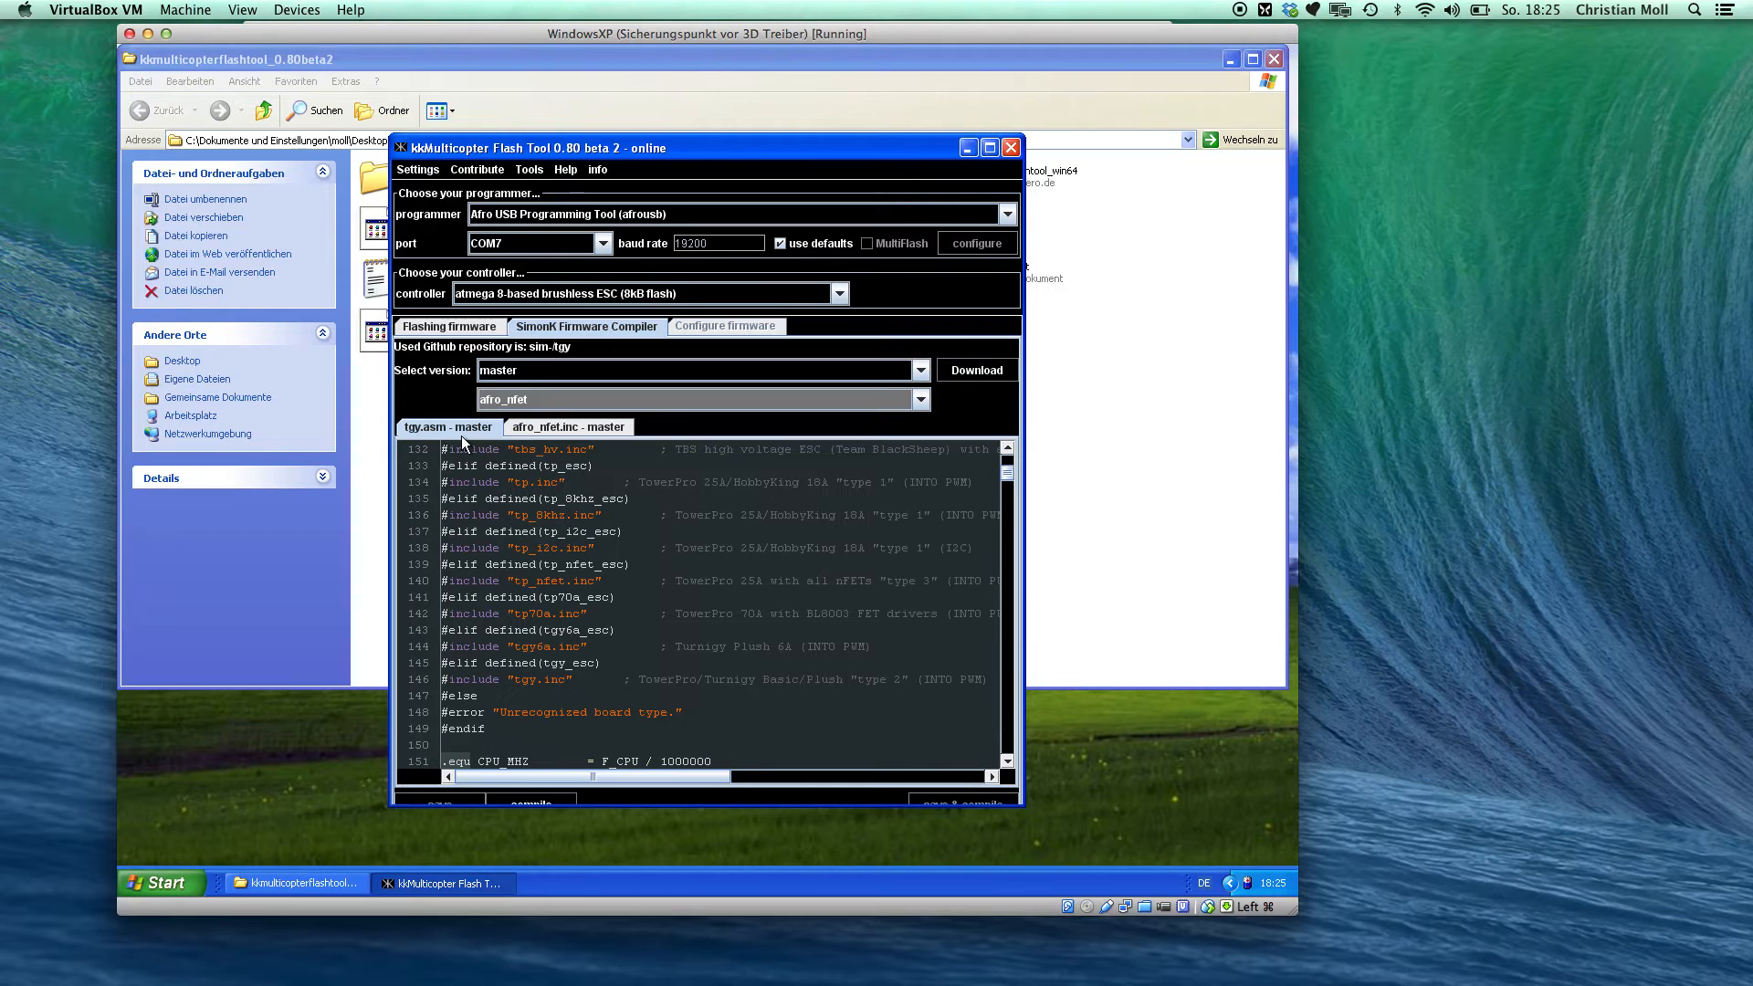
scroll(697, 606, "down", 4)
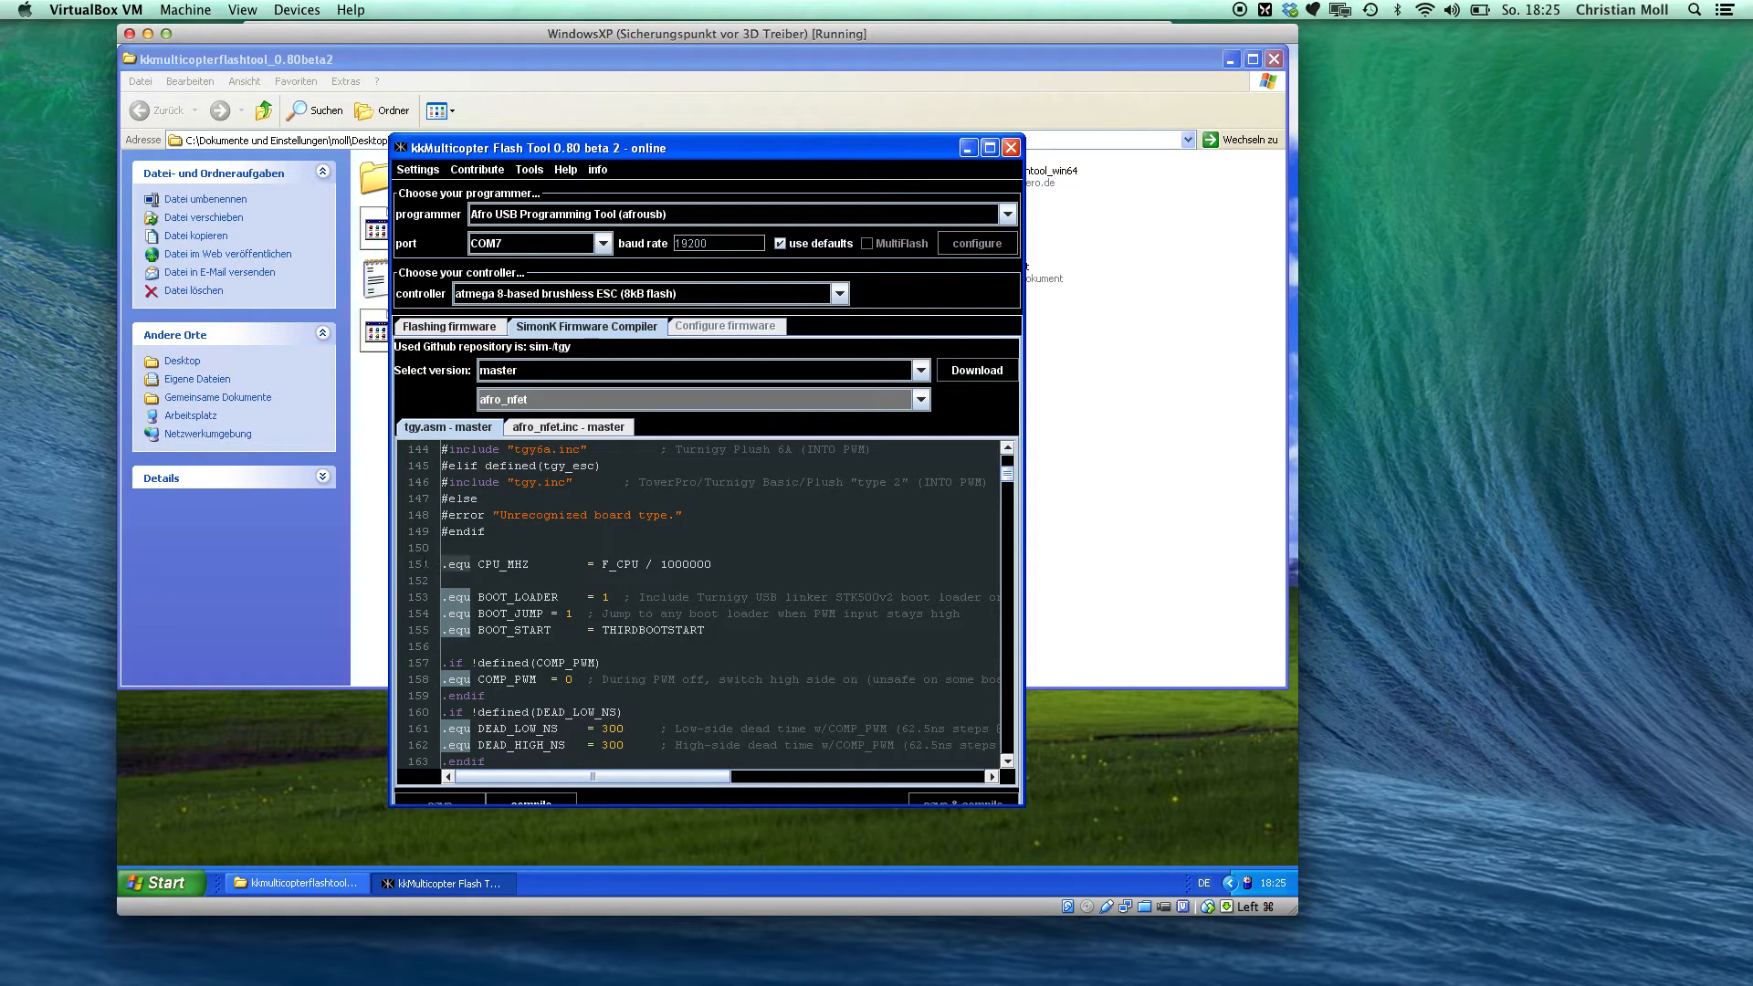
left_click(461, 564)
left_click(474, 564)
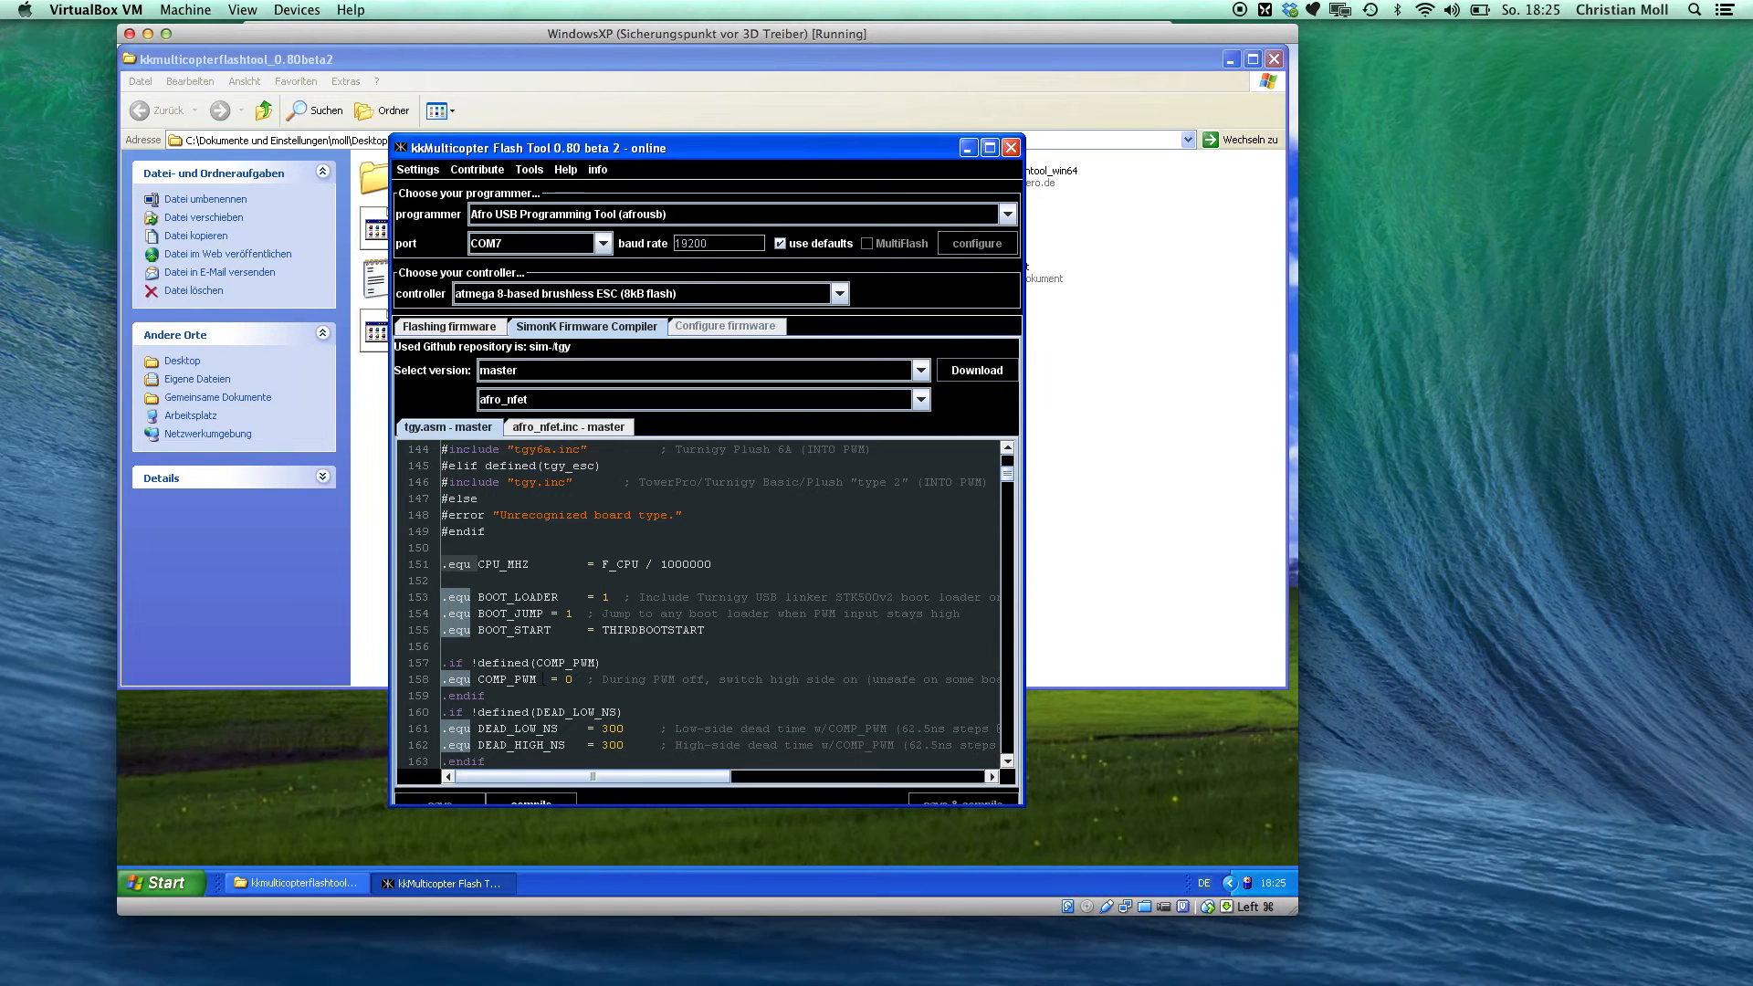
scroll(641, 661, "down", 2)
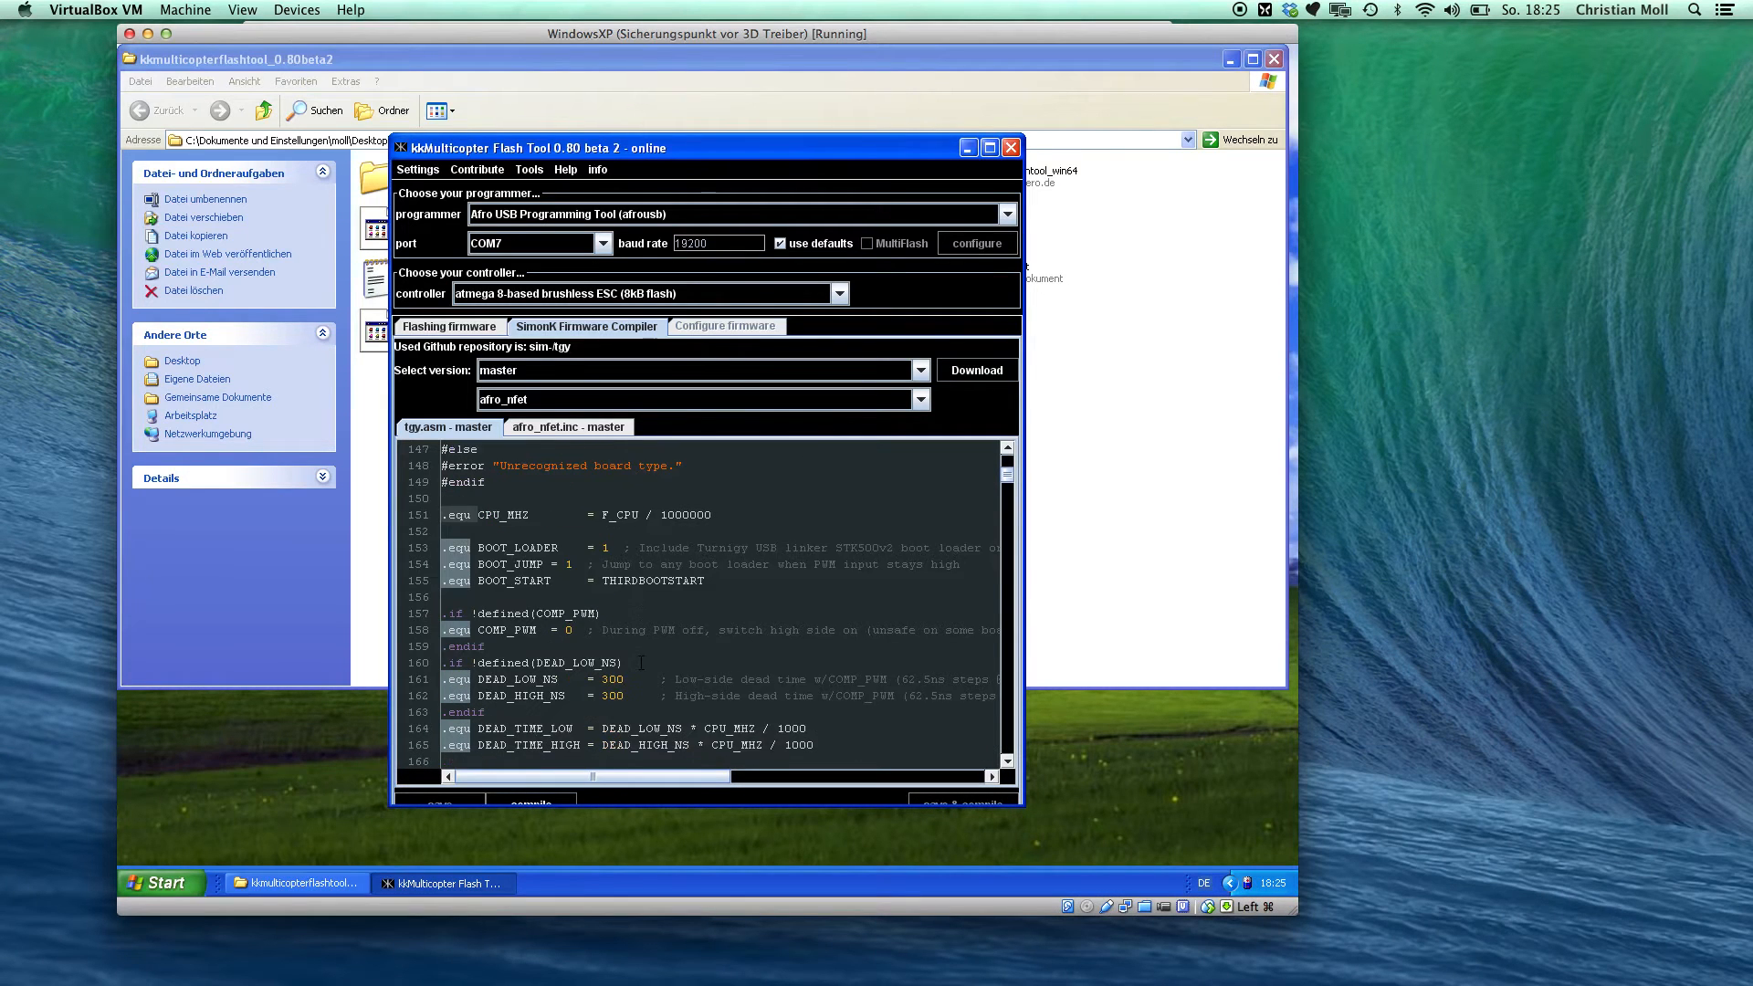
scroll(641, 661, "down", 1)
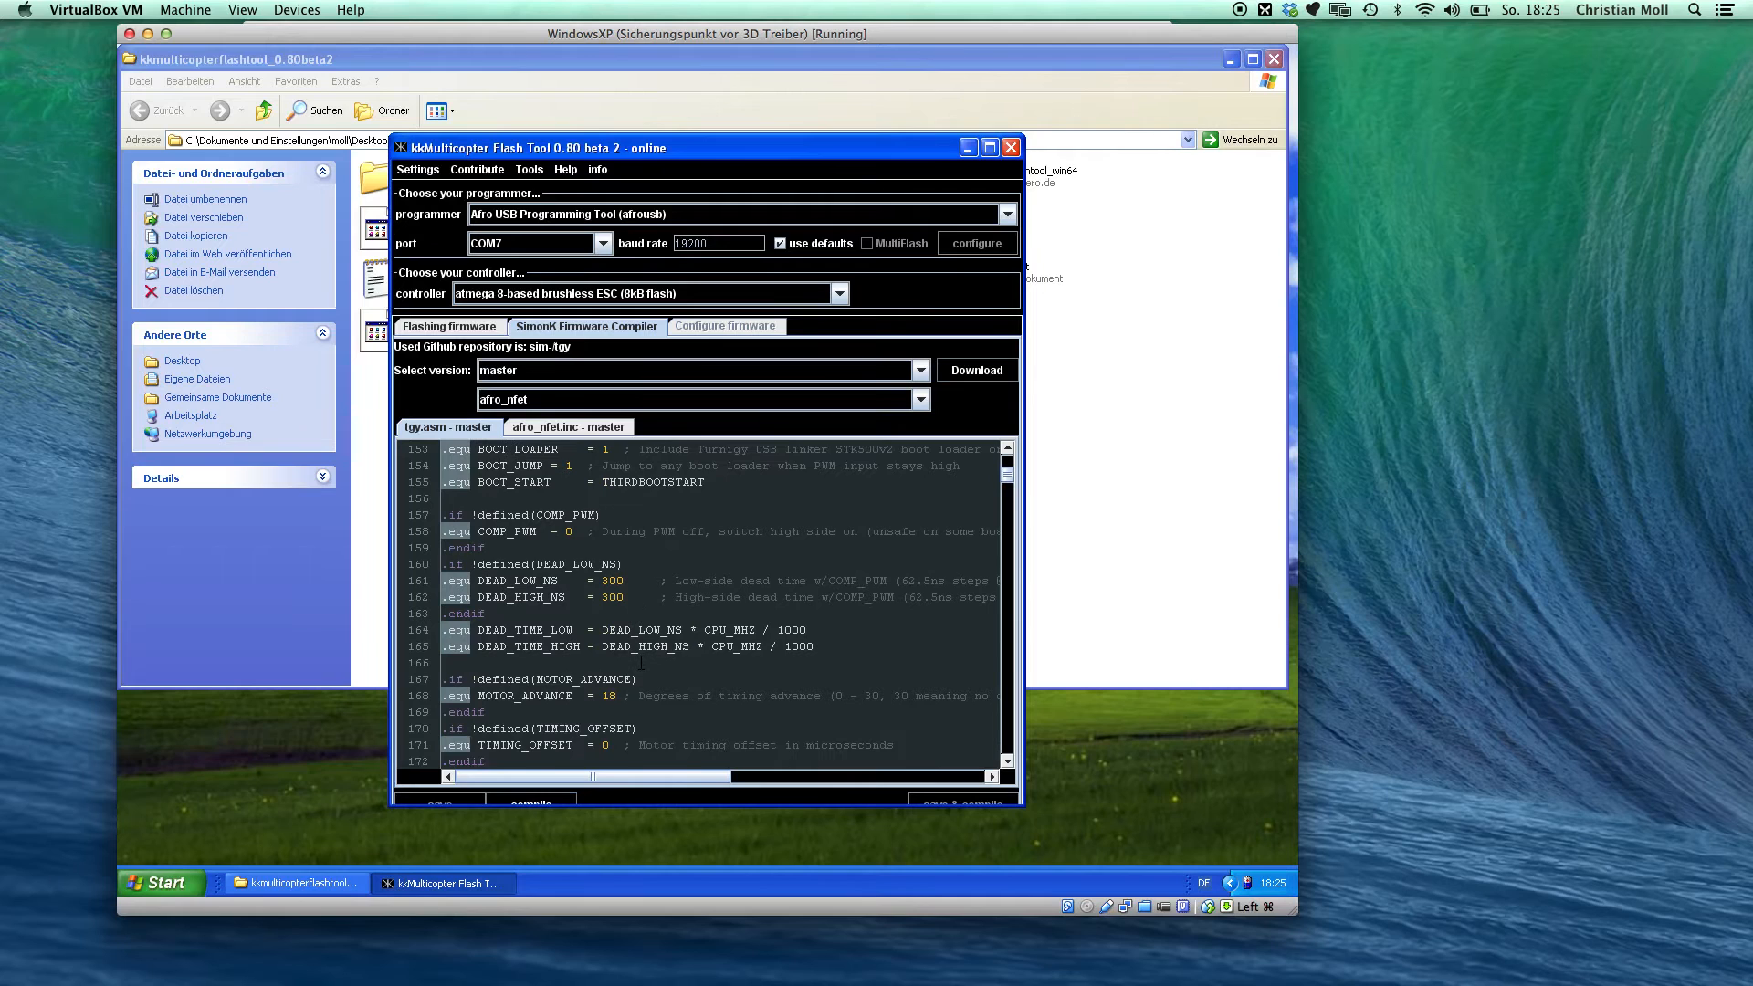
scroll(641, 661, "down", 2)
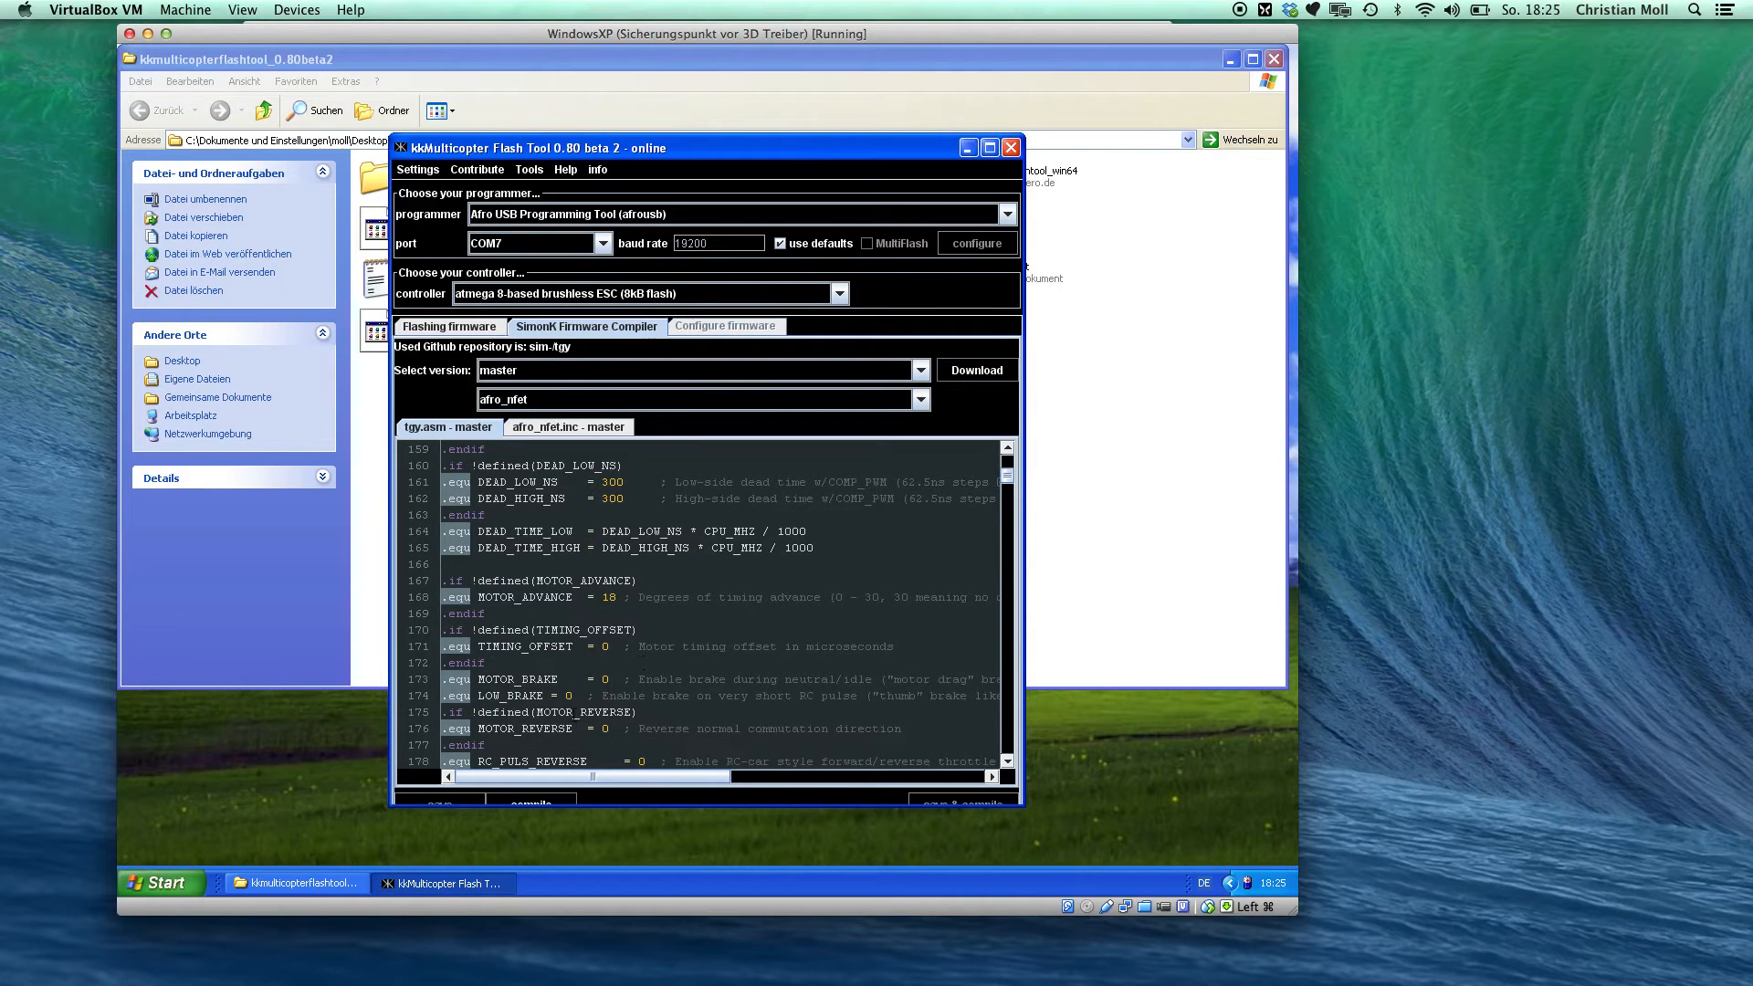
scroll(606, 646, "down", 1)
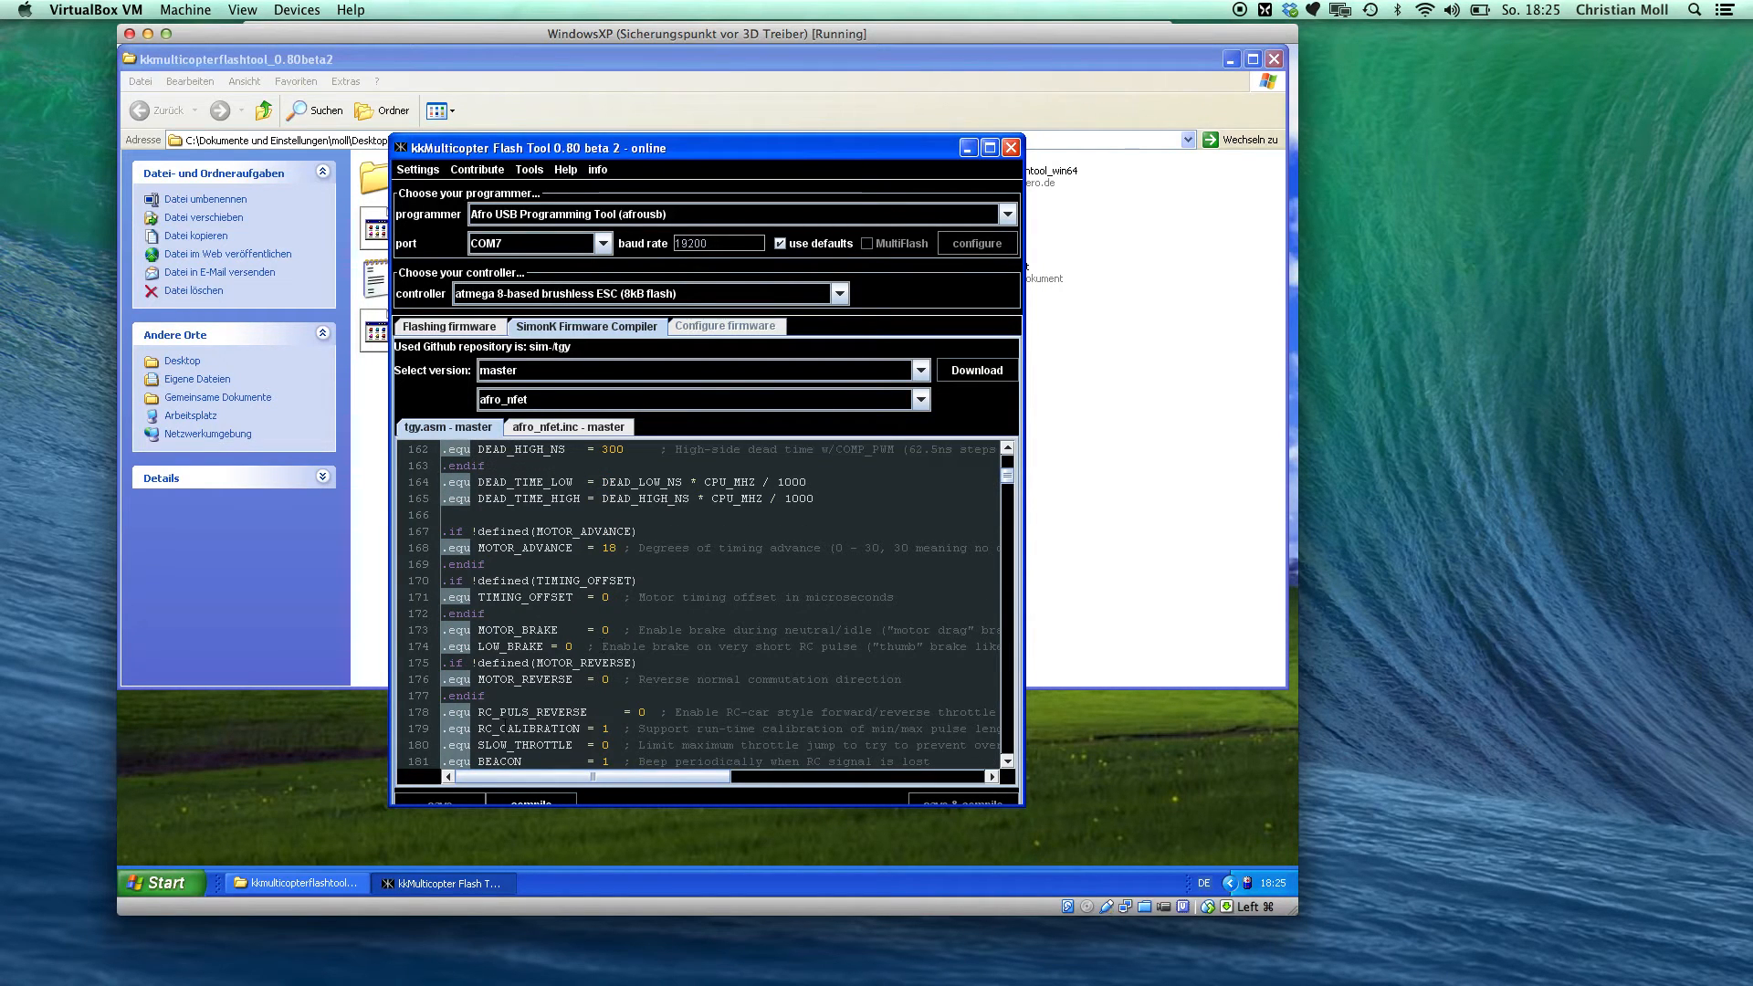
left_click(645, 711)
key("BackSpace")
type("1")
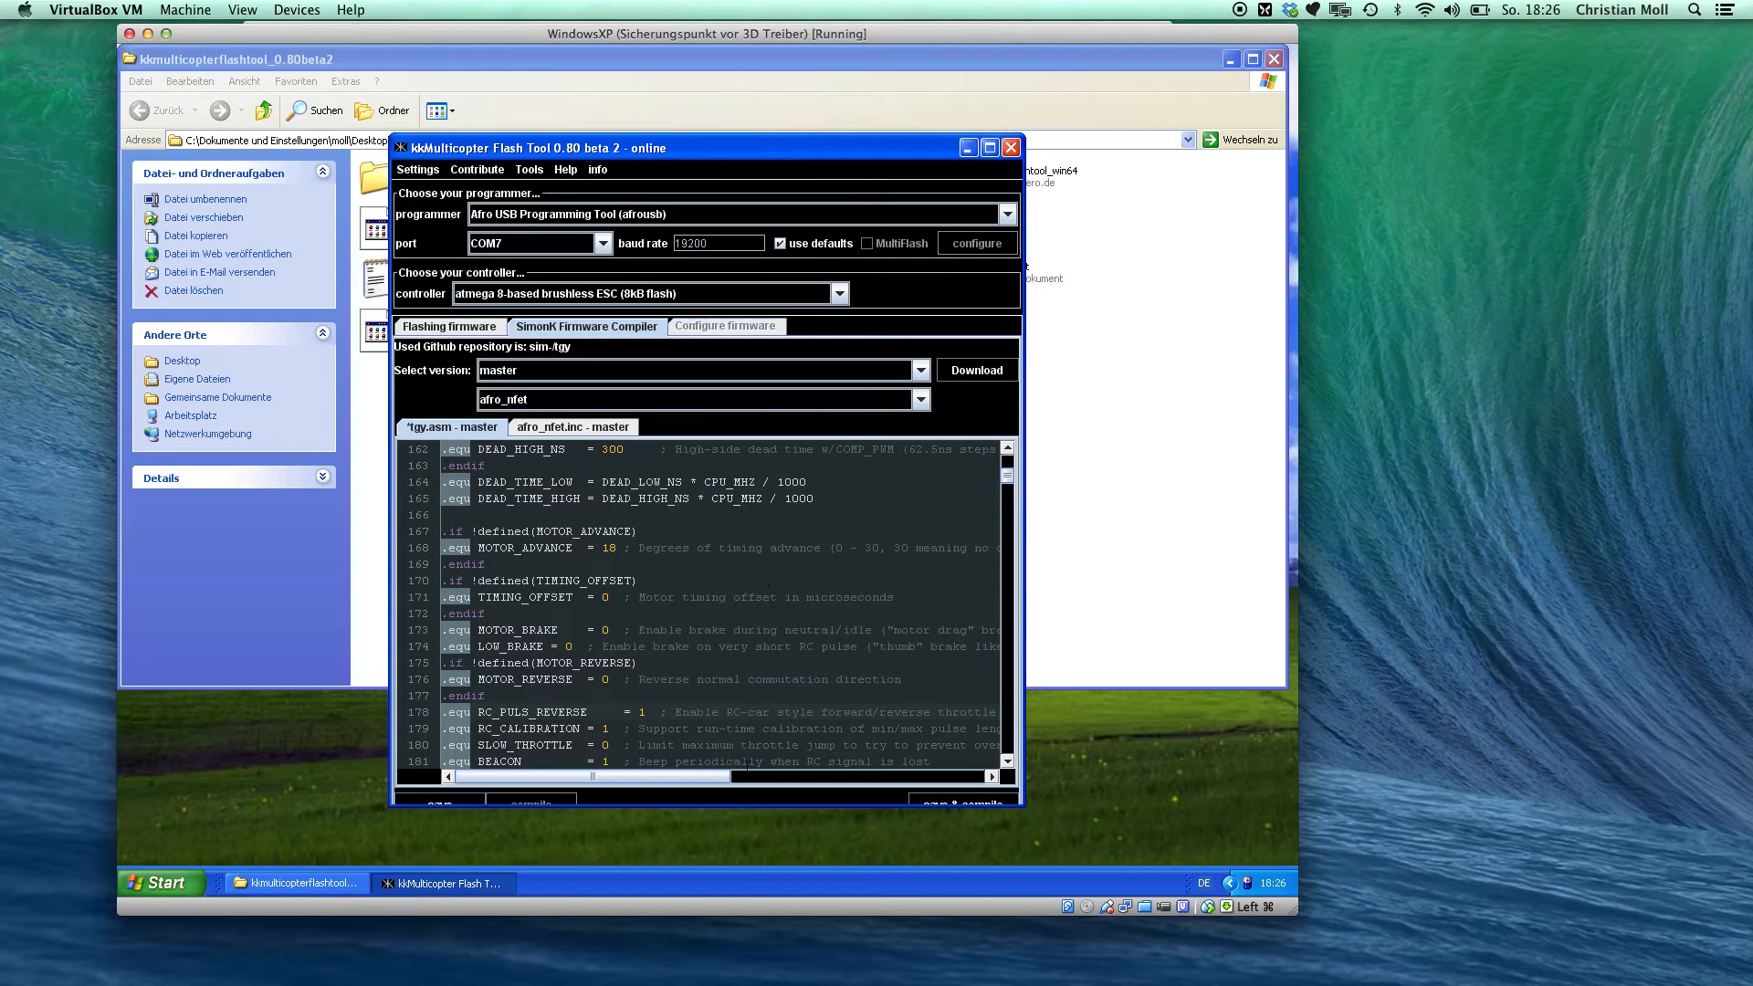
Save and compile the modified firmware, check the compiler log and flash the compiled afro_nfet.hex file to the ESC.
left_click_drag(743, 807, 739, 830)
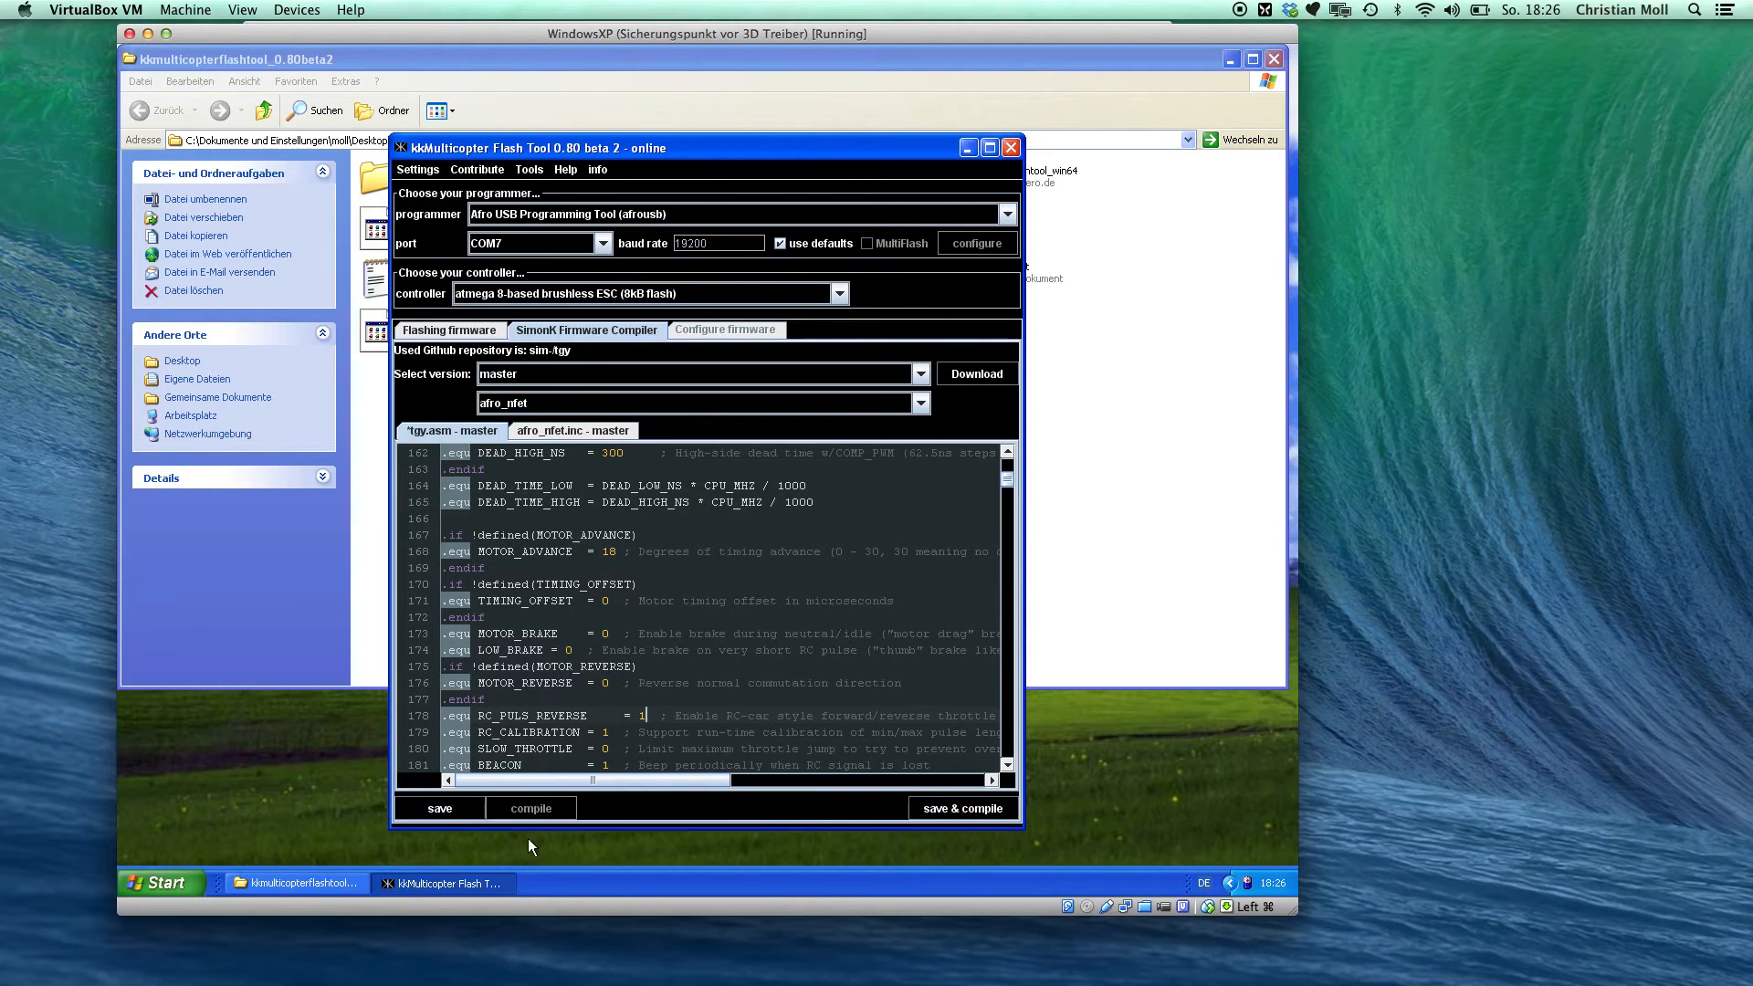
left_click(945, 808)
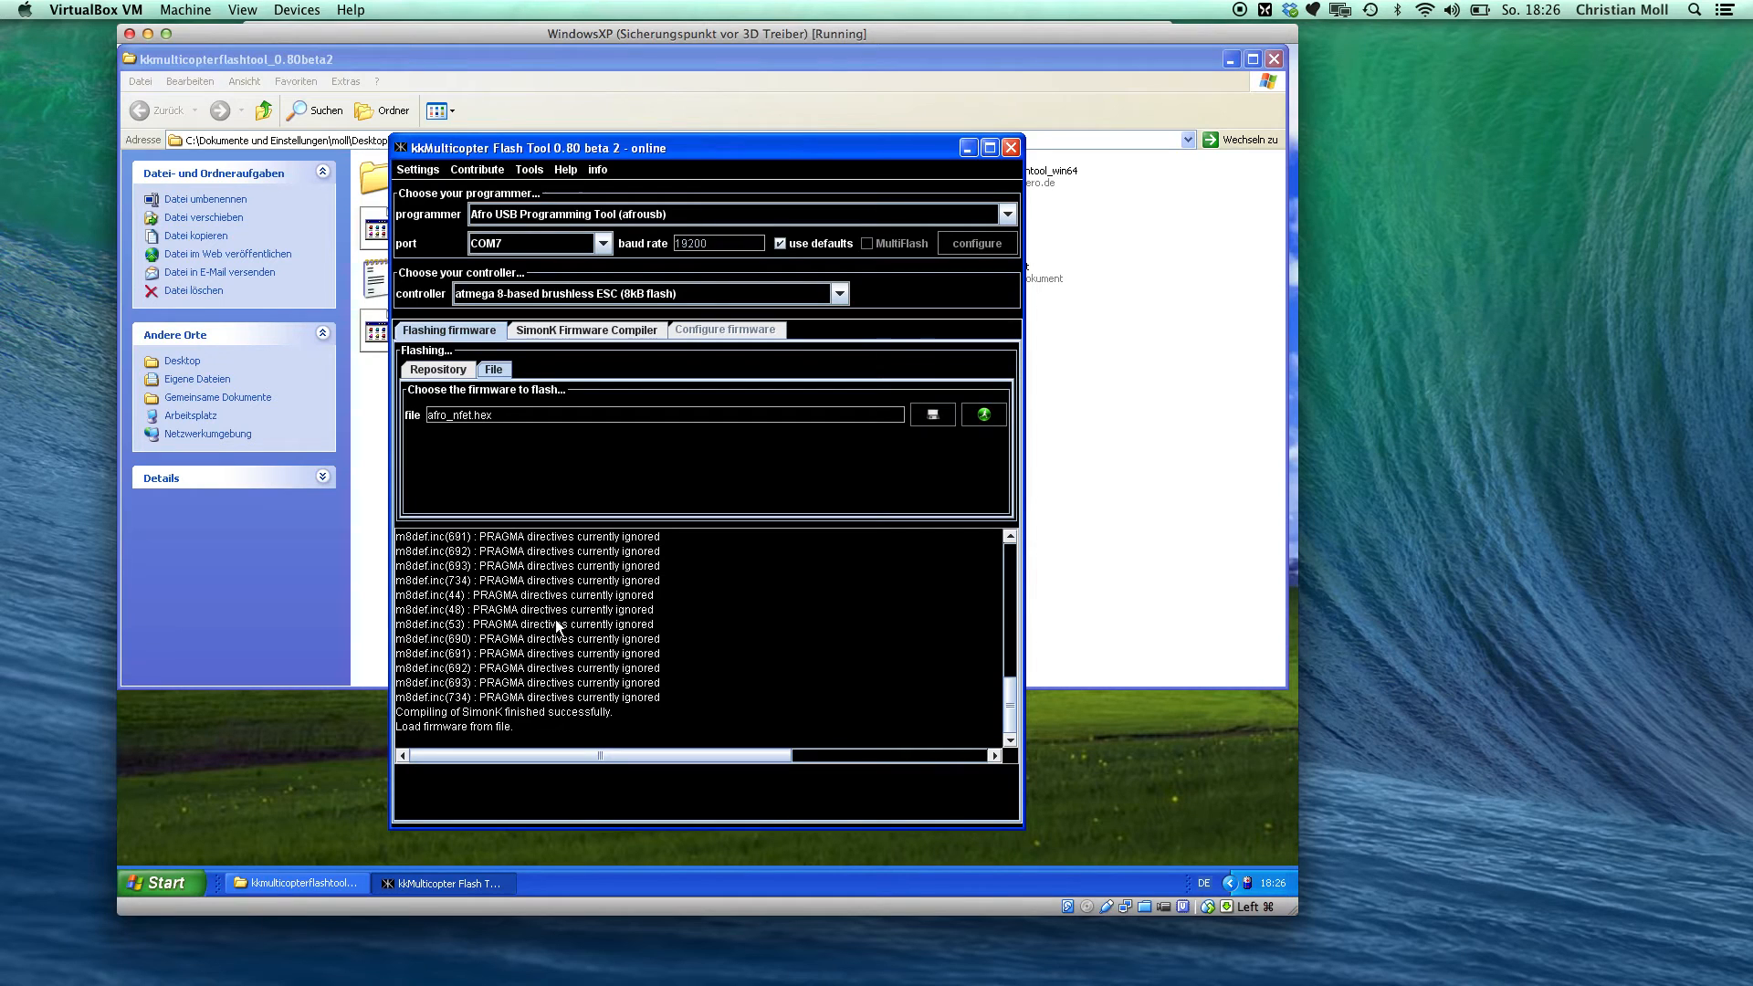
scroll(559, 628, "up", 5)
scroll(559, 627, "down", 4)
left_click(982, 414)
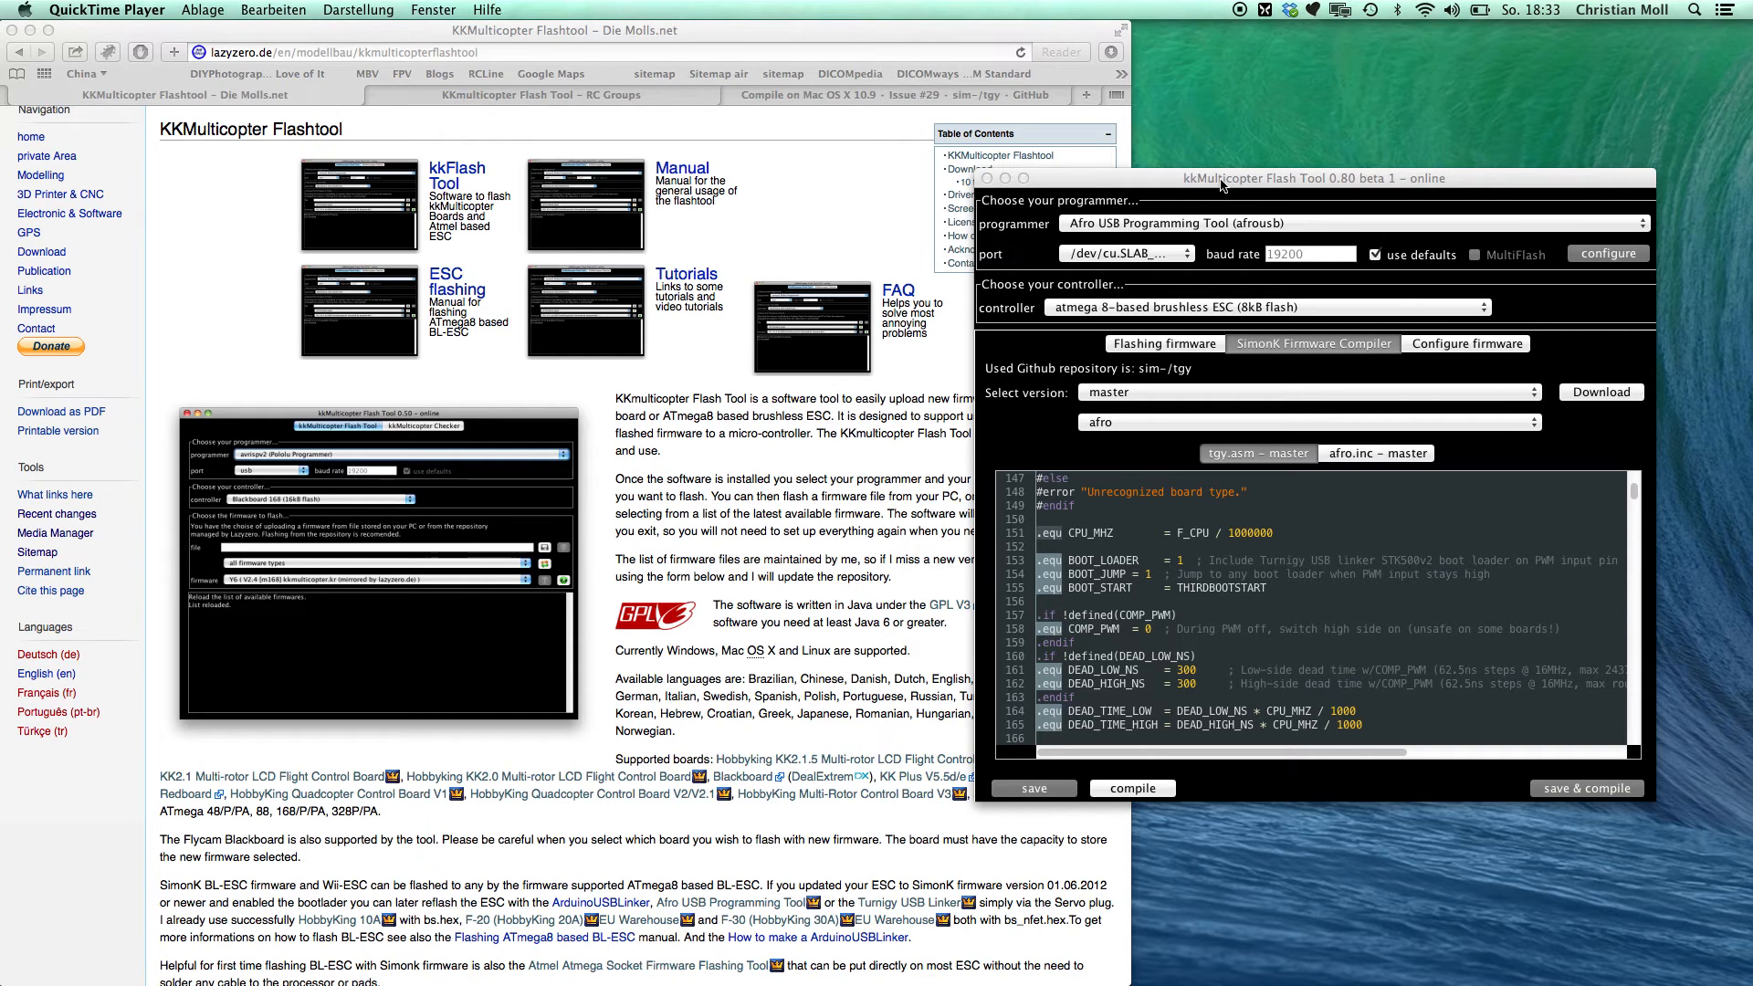
In the Mac version of the flash tool, compile the master source for the afro_nfet board and highlight the macro error in the log.
left_click(1207, 431)
left_click(1152, 490)
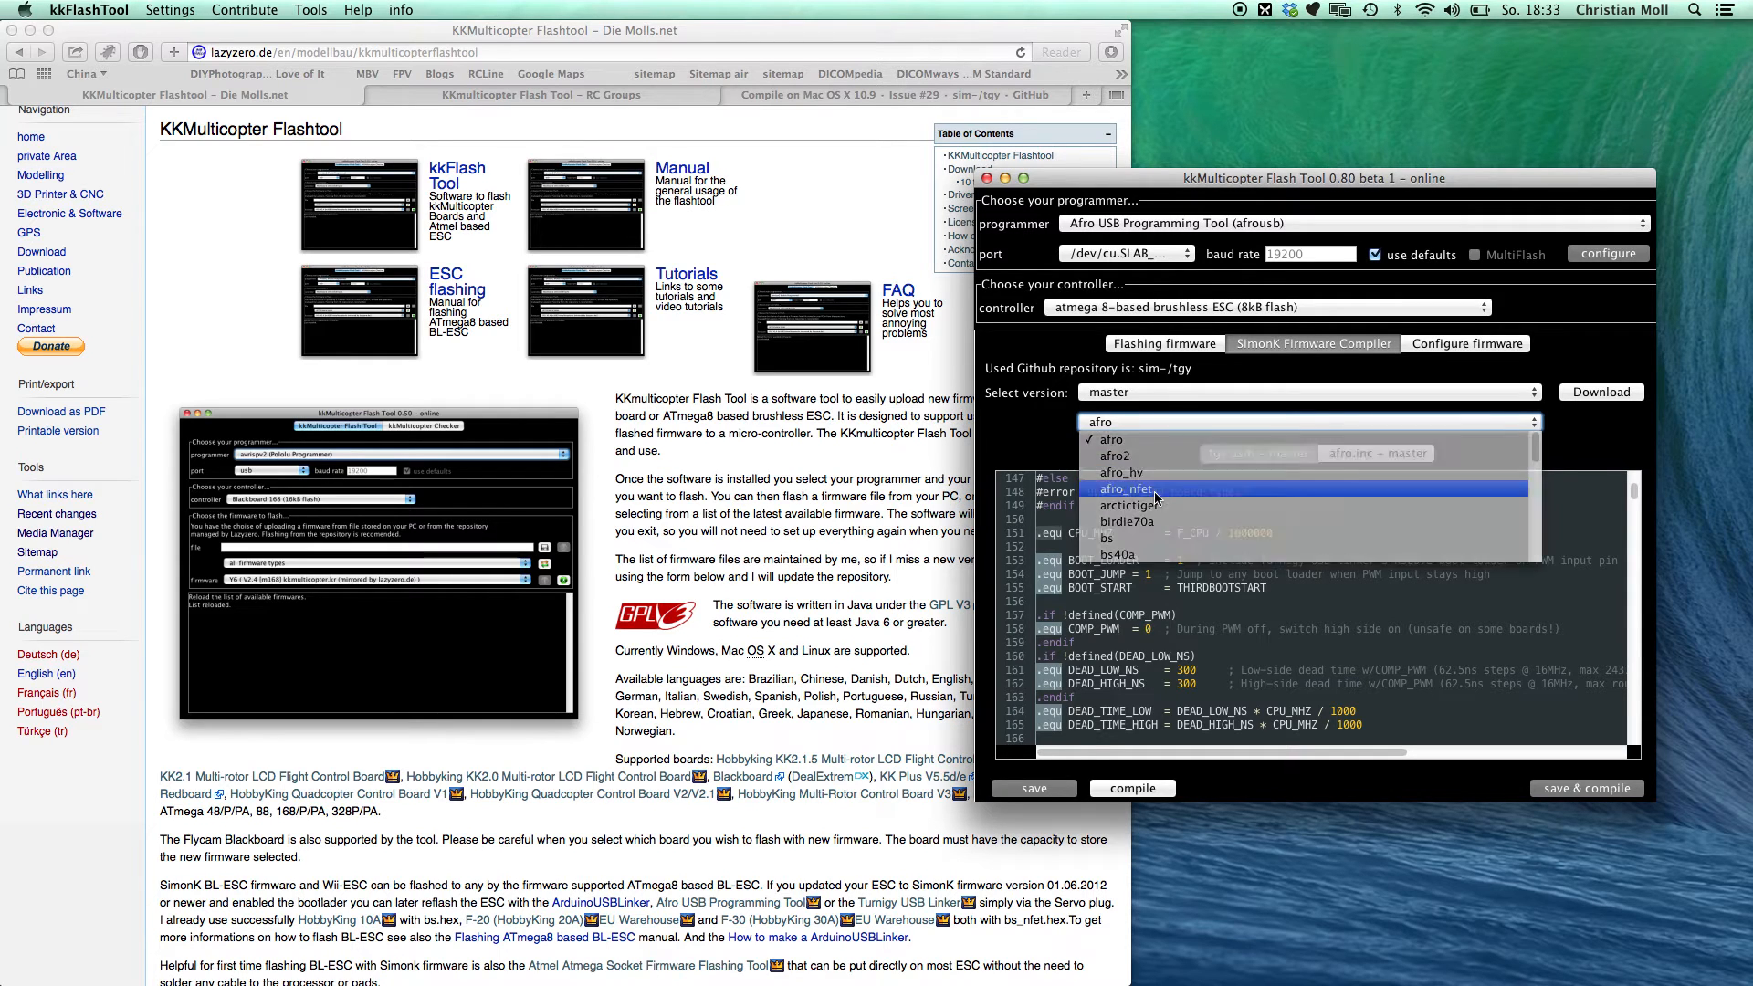
left_click(1145, 791)
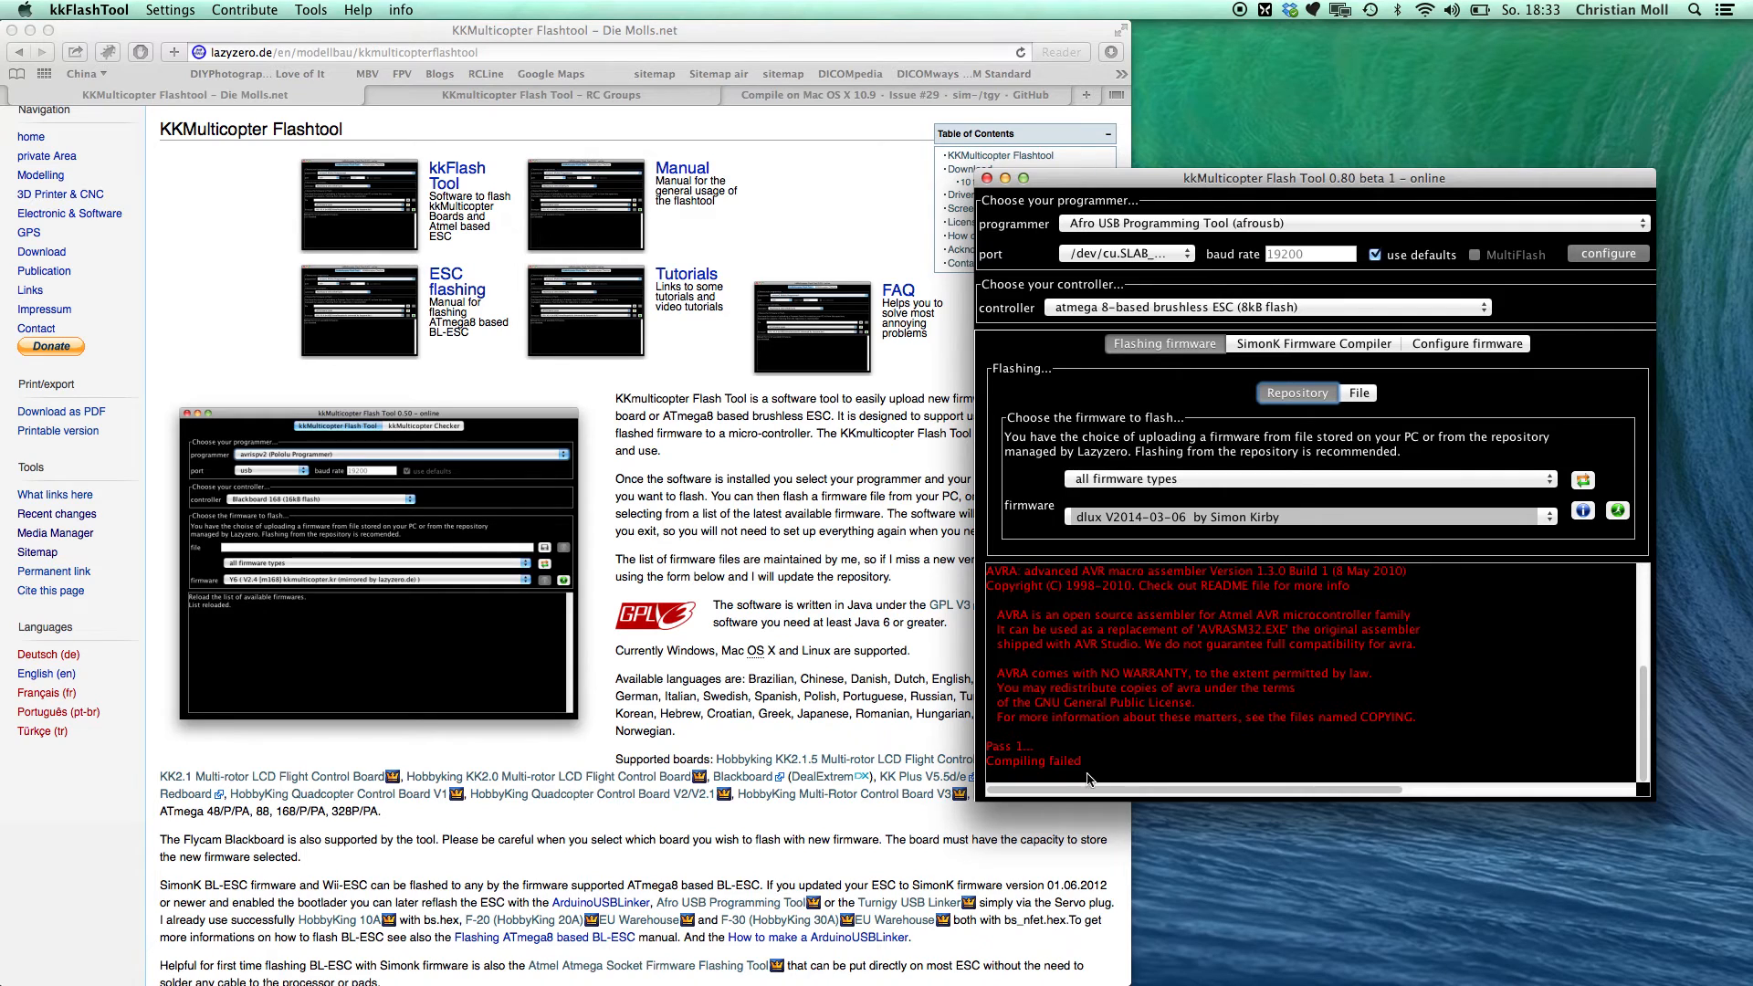
scroll(1233, 711, "up", 2)
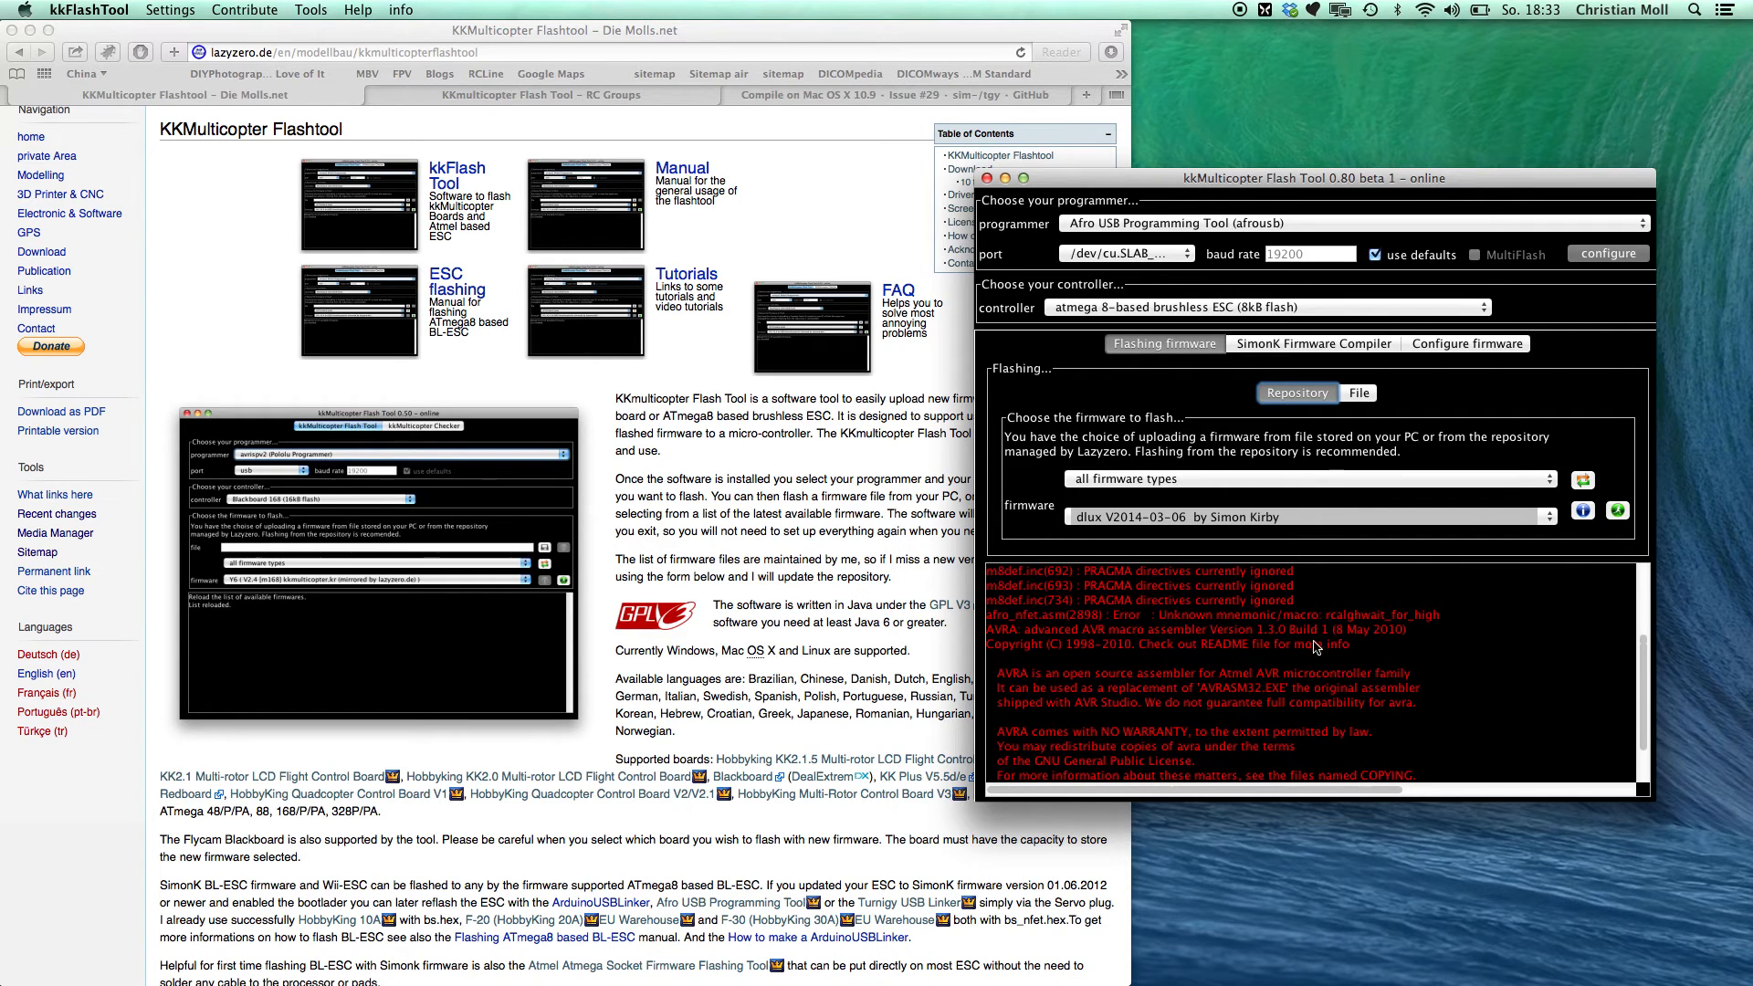
left_click_drag(992, 617, 1452, 620)
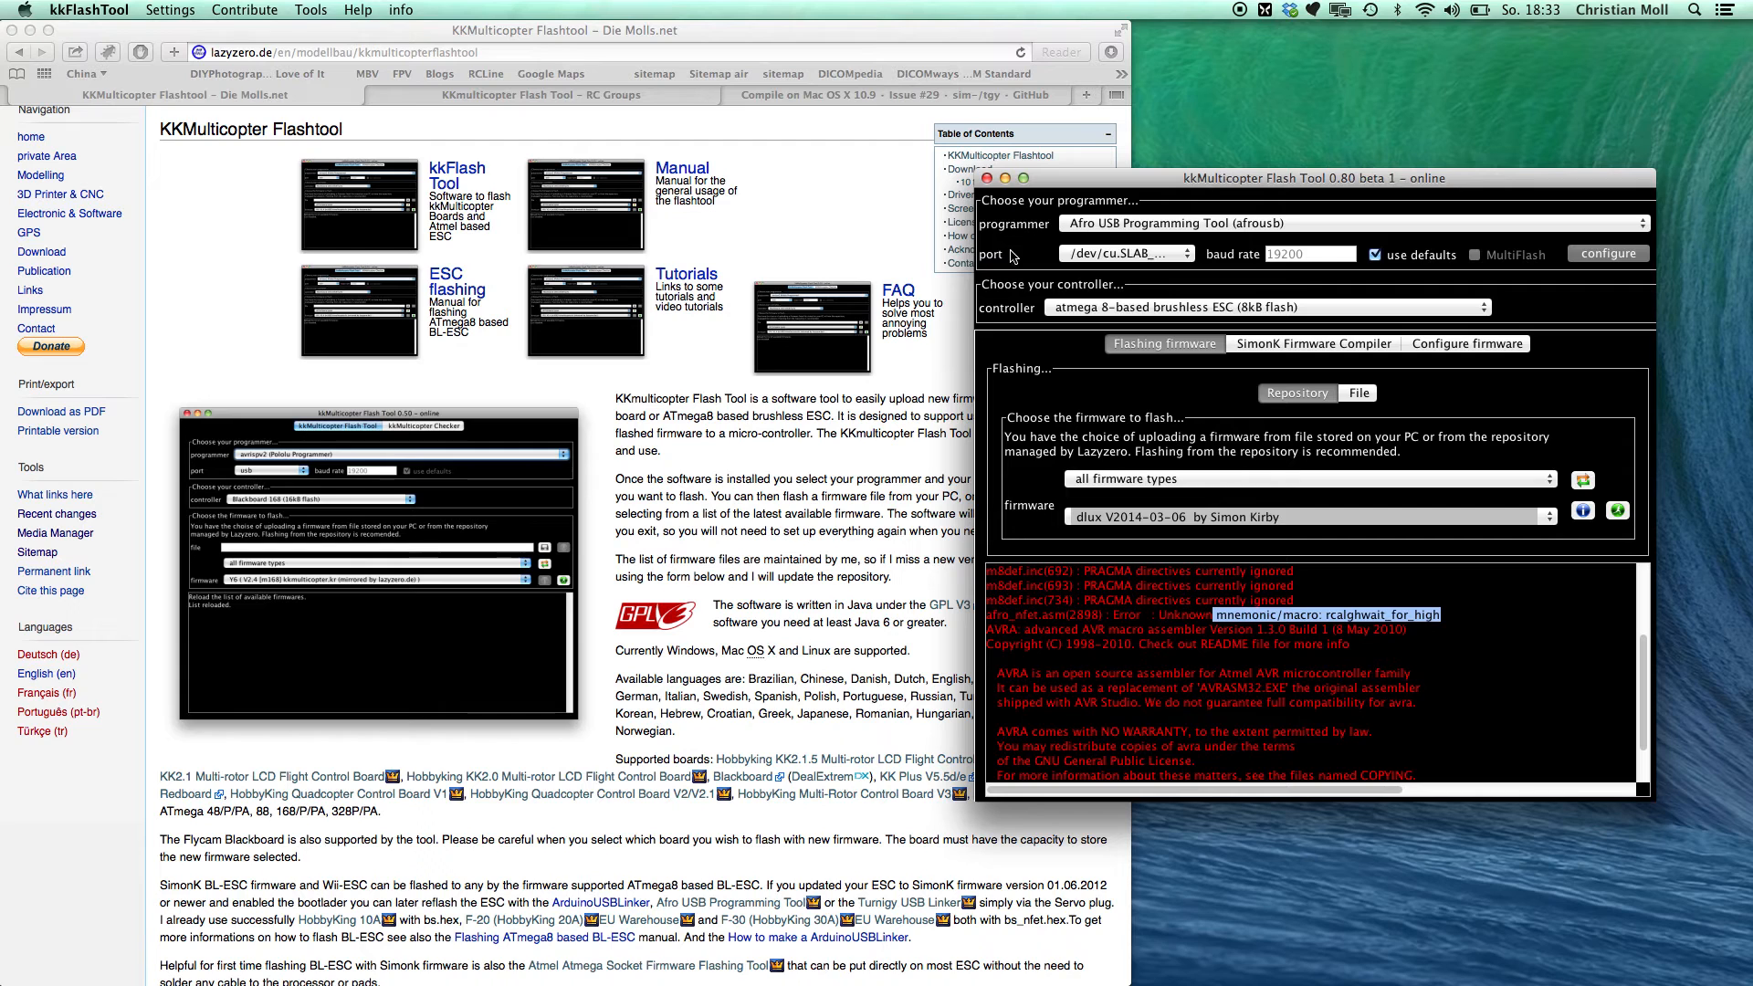
Switch to the GitHub issue "Compile on Mac OS X 10.9" in Safari and examine the run_forward change in the posted tgy.asm patch.
left_click(857, 95)
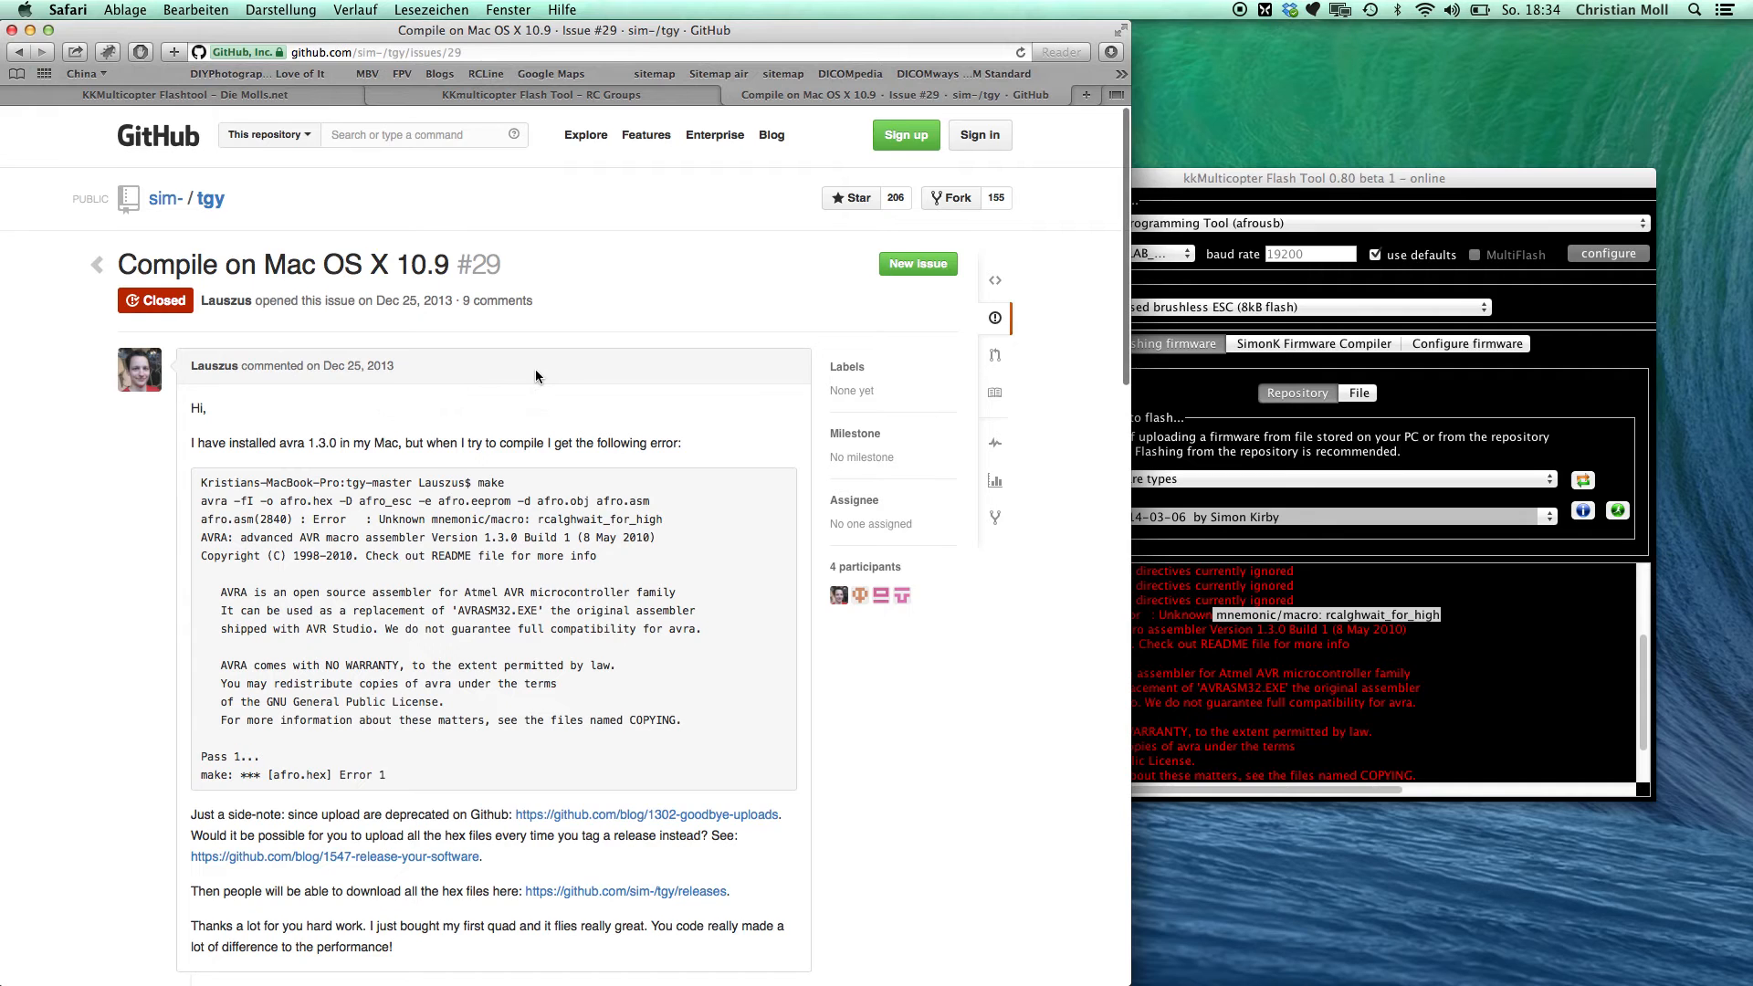
scroll(536, 375, "down", 15)
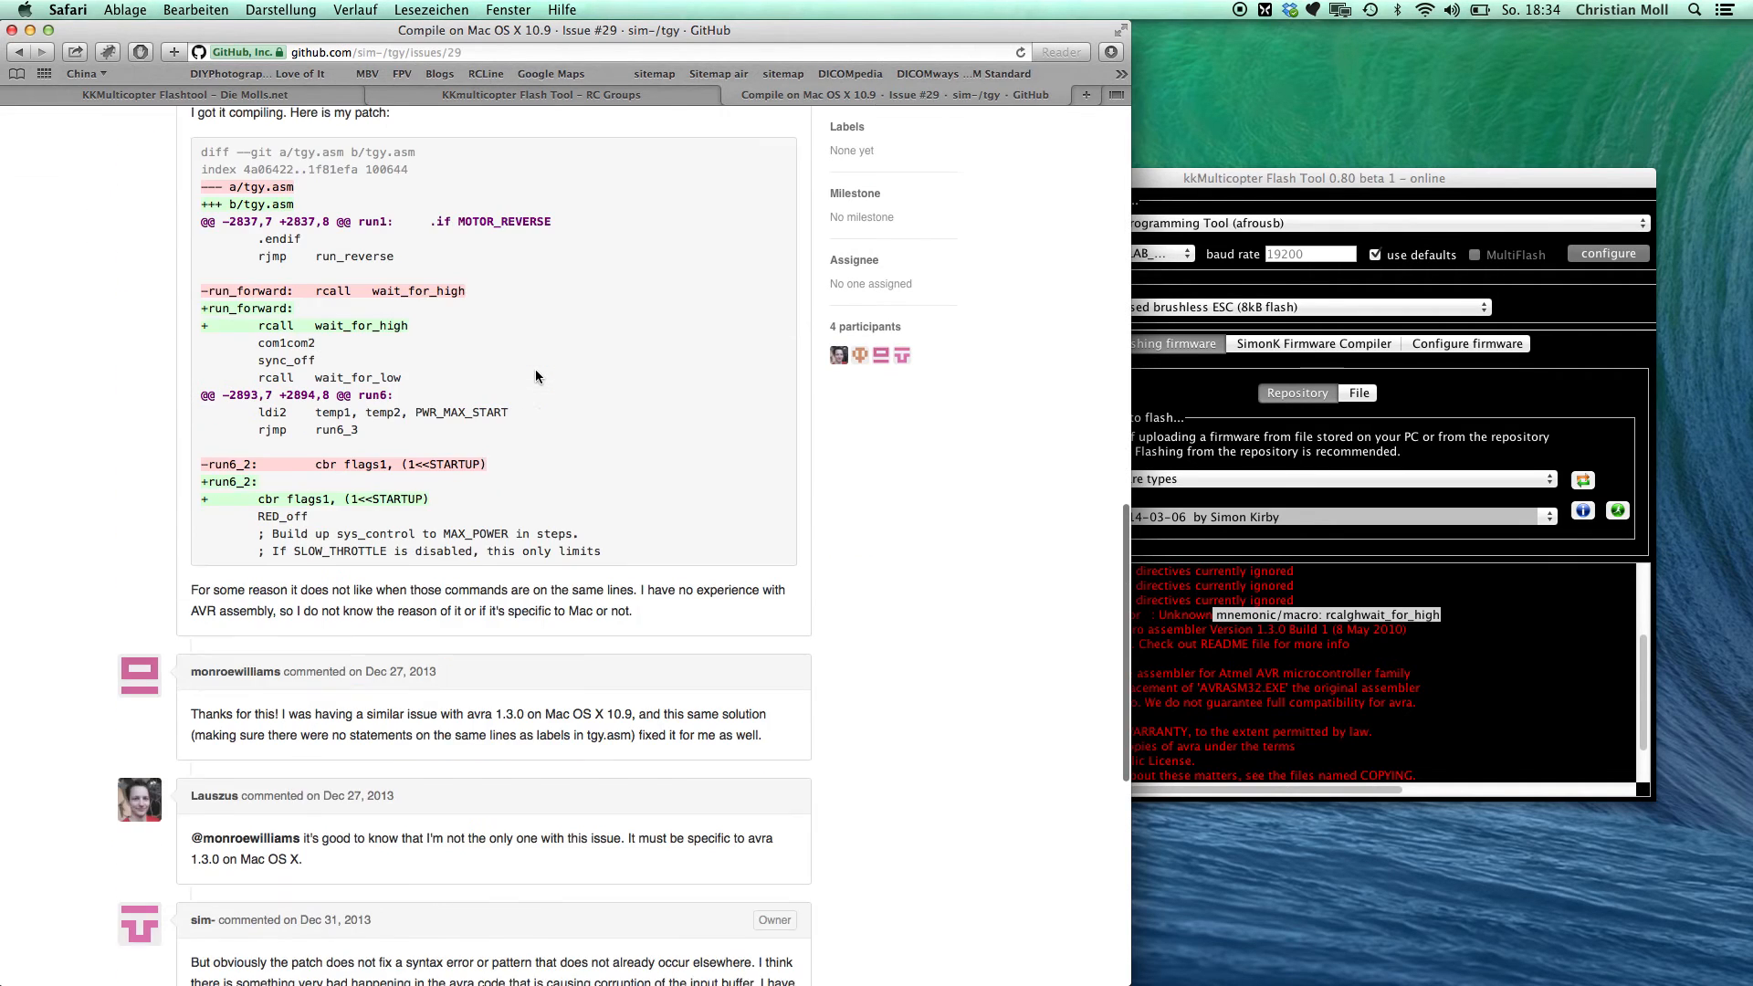
scroll(536, 376, "up", 3)
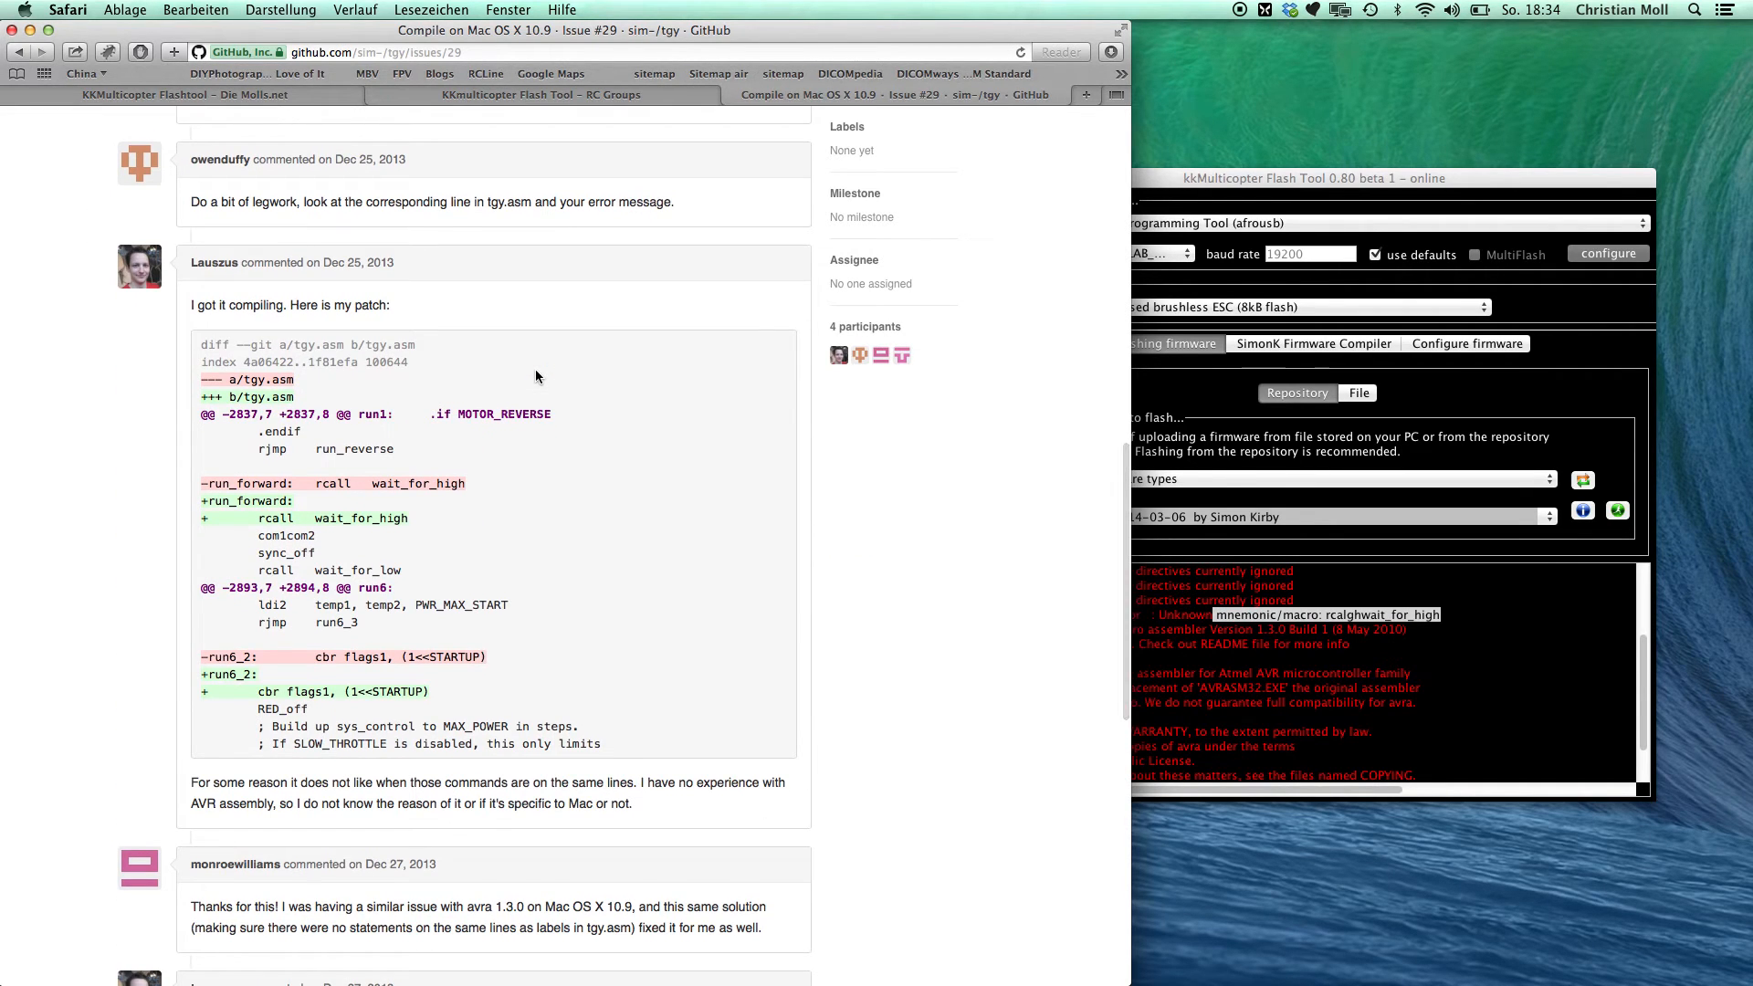
scroll(536, 376, "down", 1)
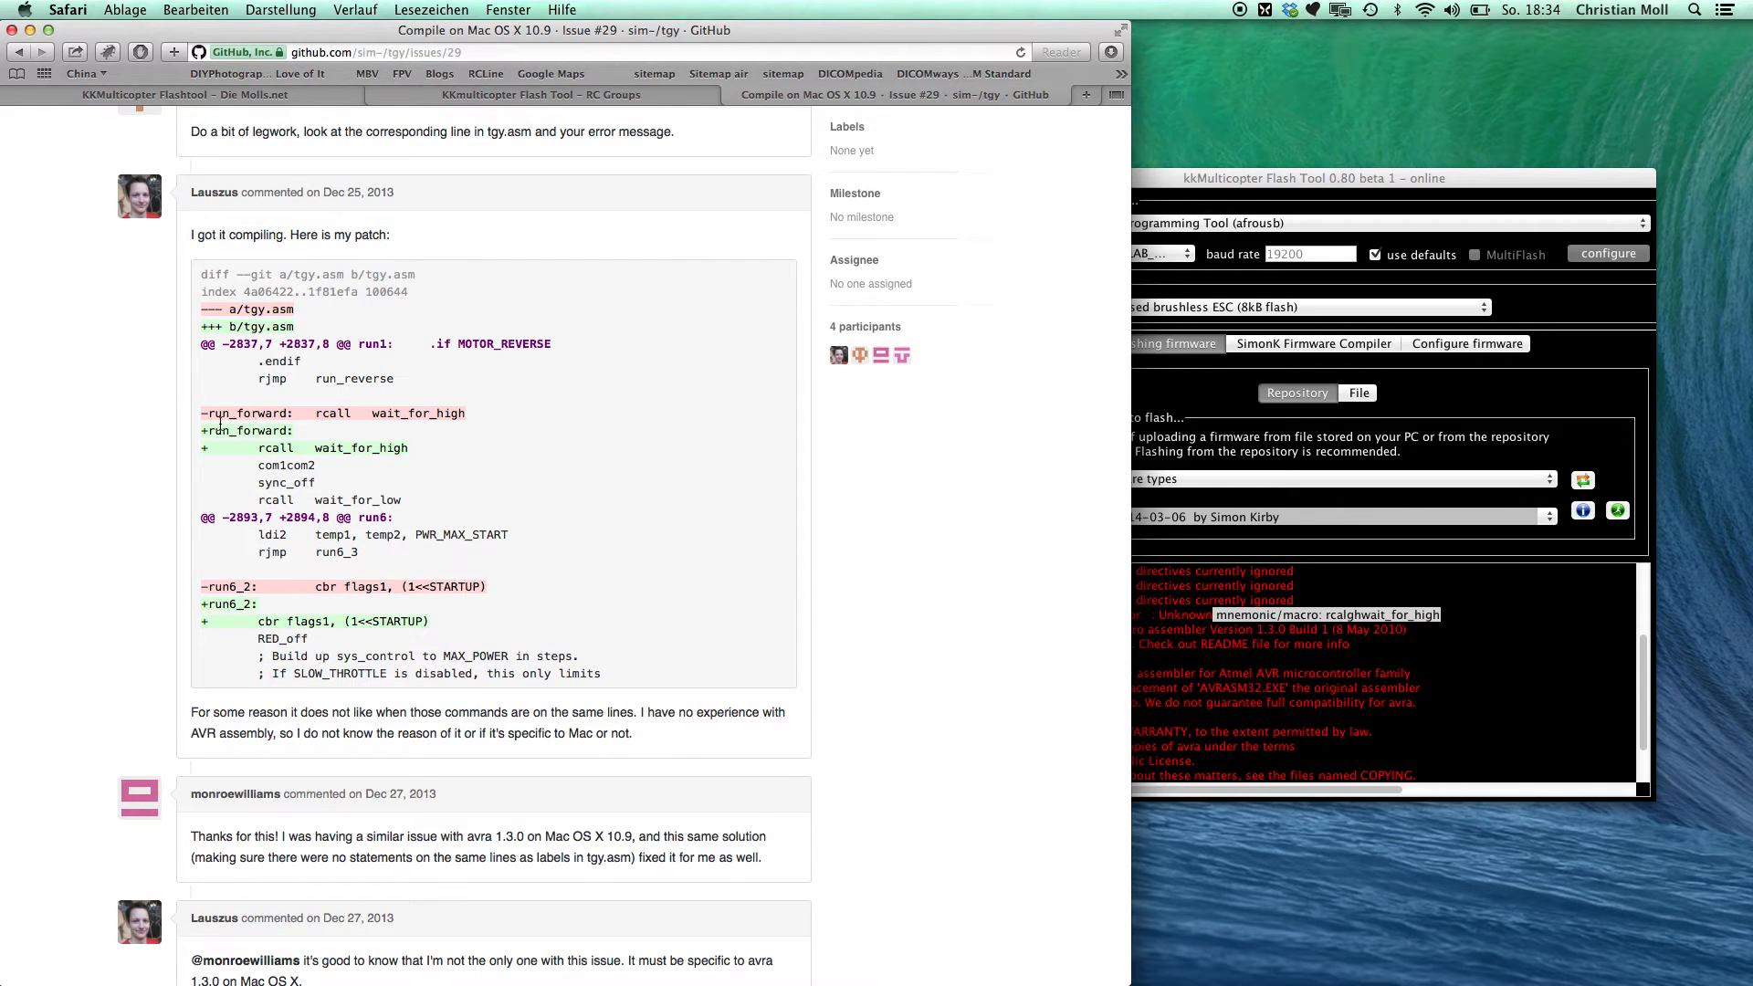
left_click_drag(208, 410, 273, 413)
left_click(332, 414)
Read the follow-up comments on avra 1.3.0, highlight the remark about input buffer corruption and return to the patch.
scroll(481, 664, "down", 5)
scroll(482, 669, "down", 2)
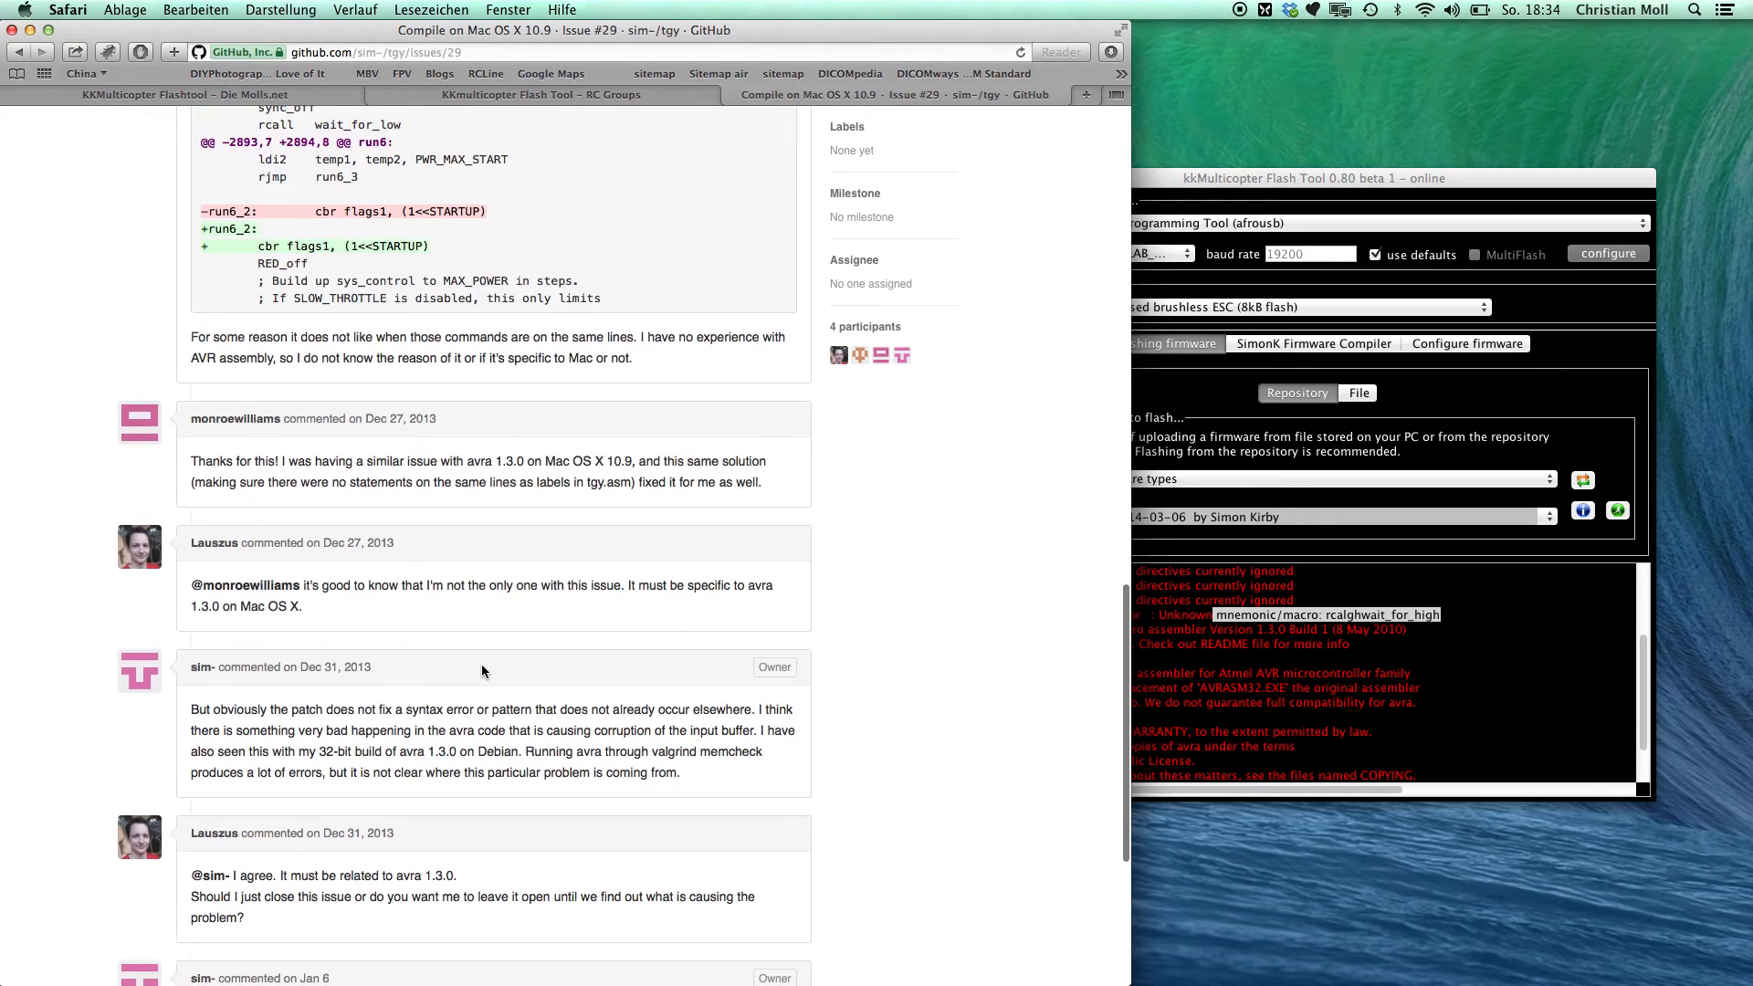
scroll(480, 664, "down", 1)
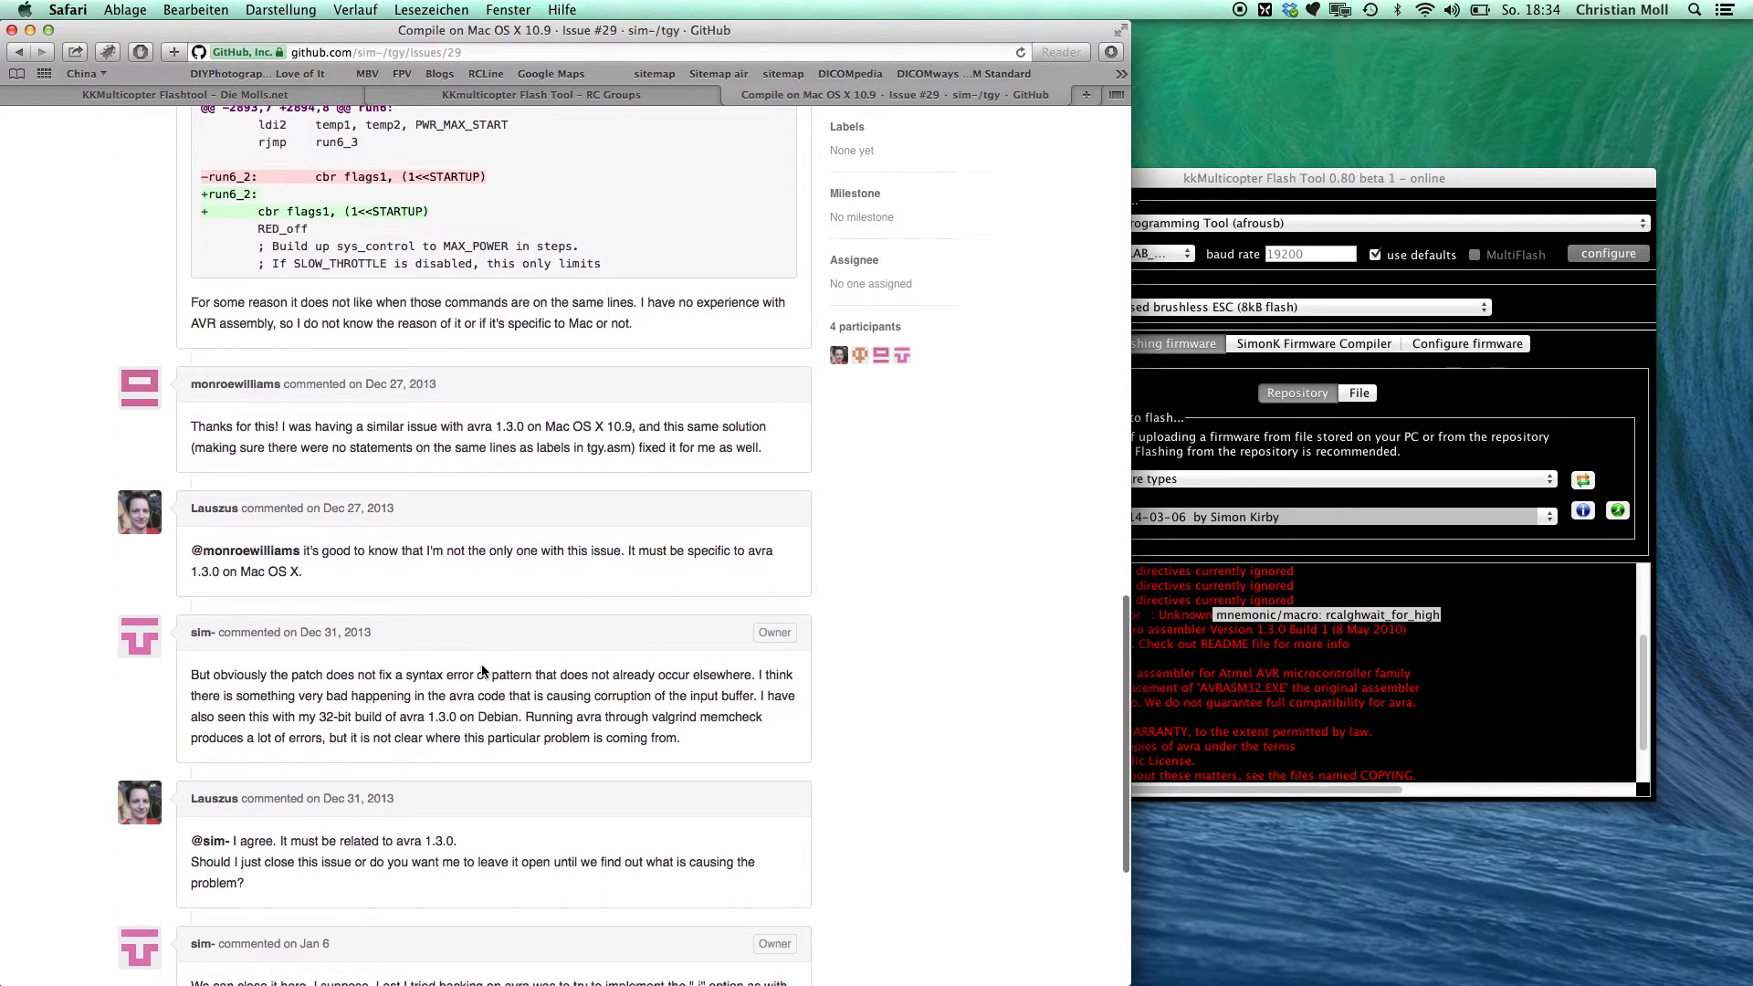
scroll(480, 664, "down", 1)
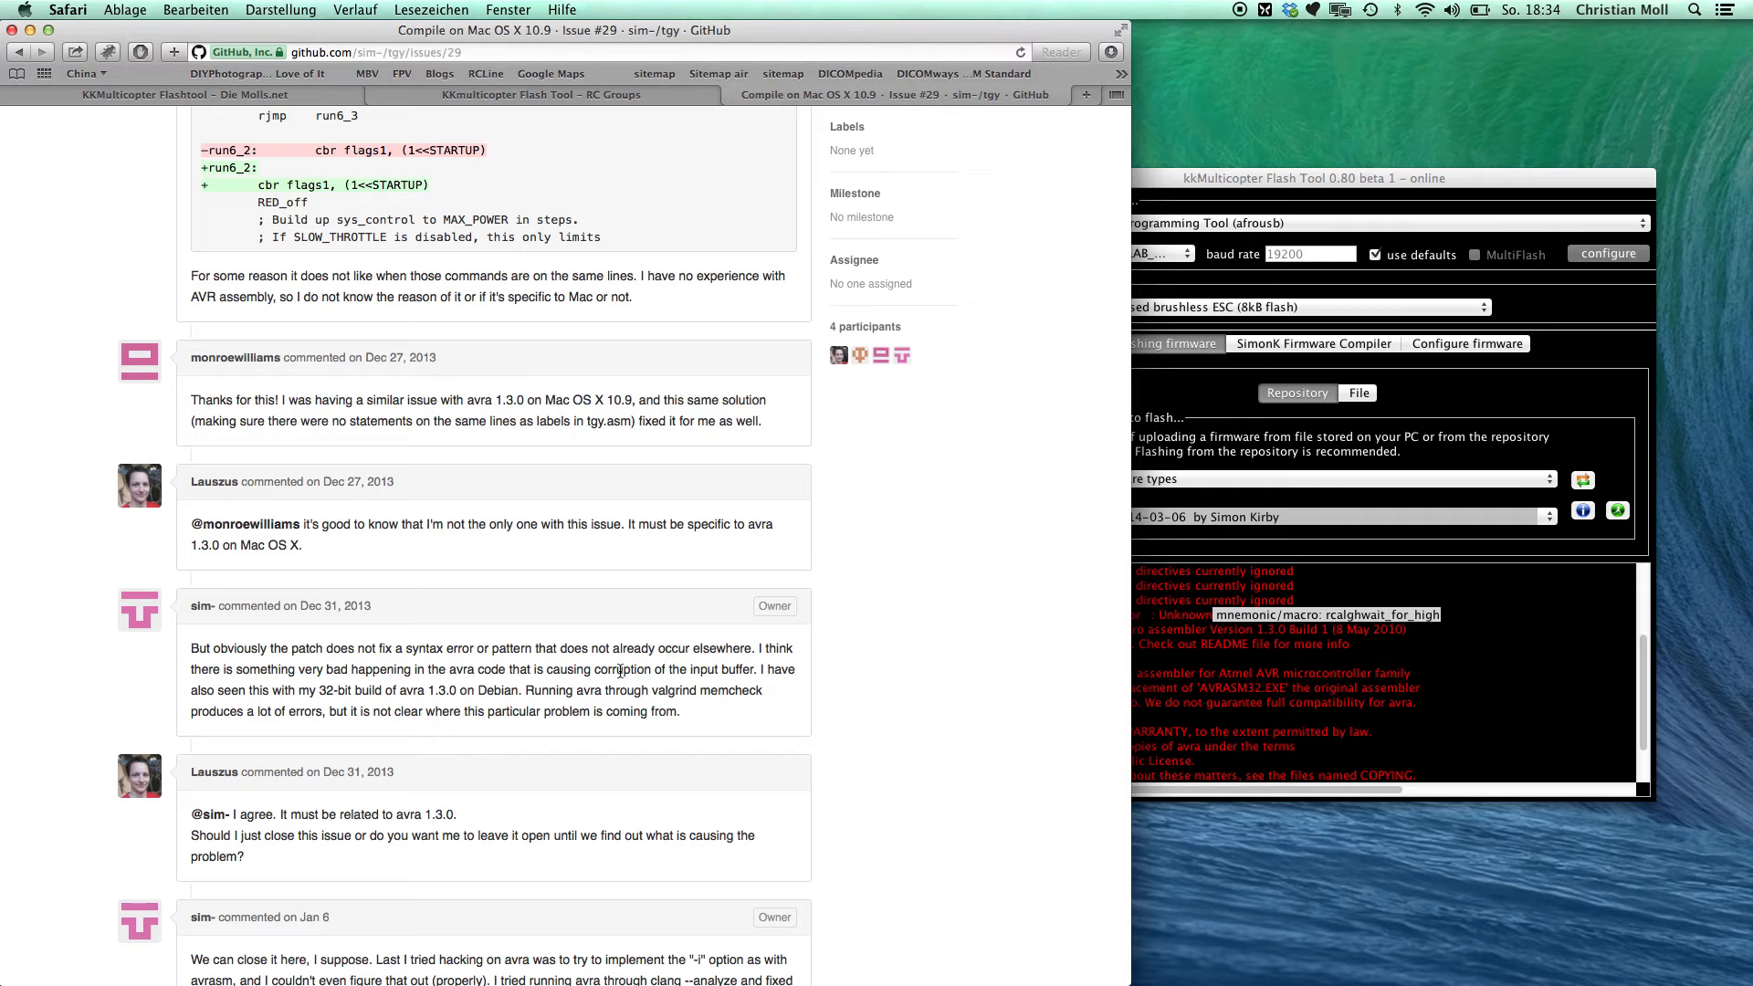
left_click_drag(548, 670, 751, 669)
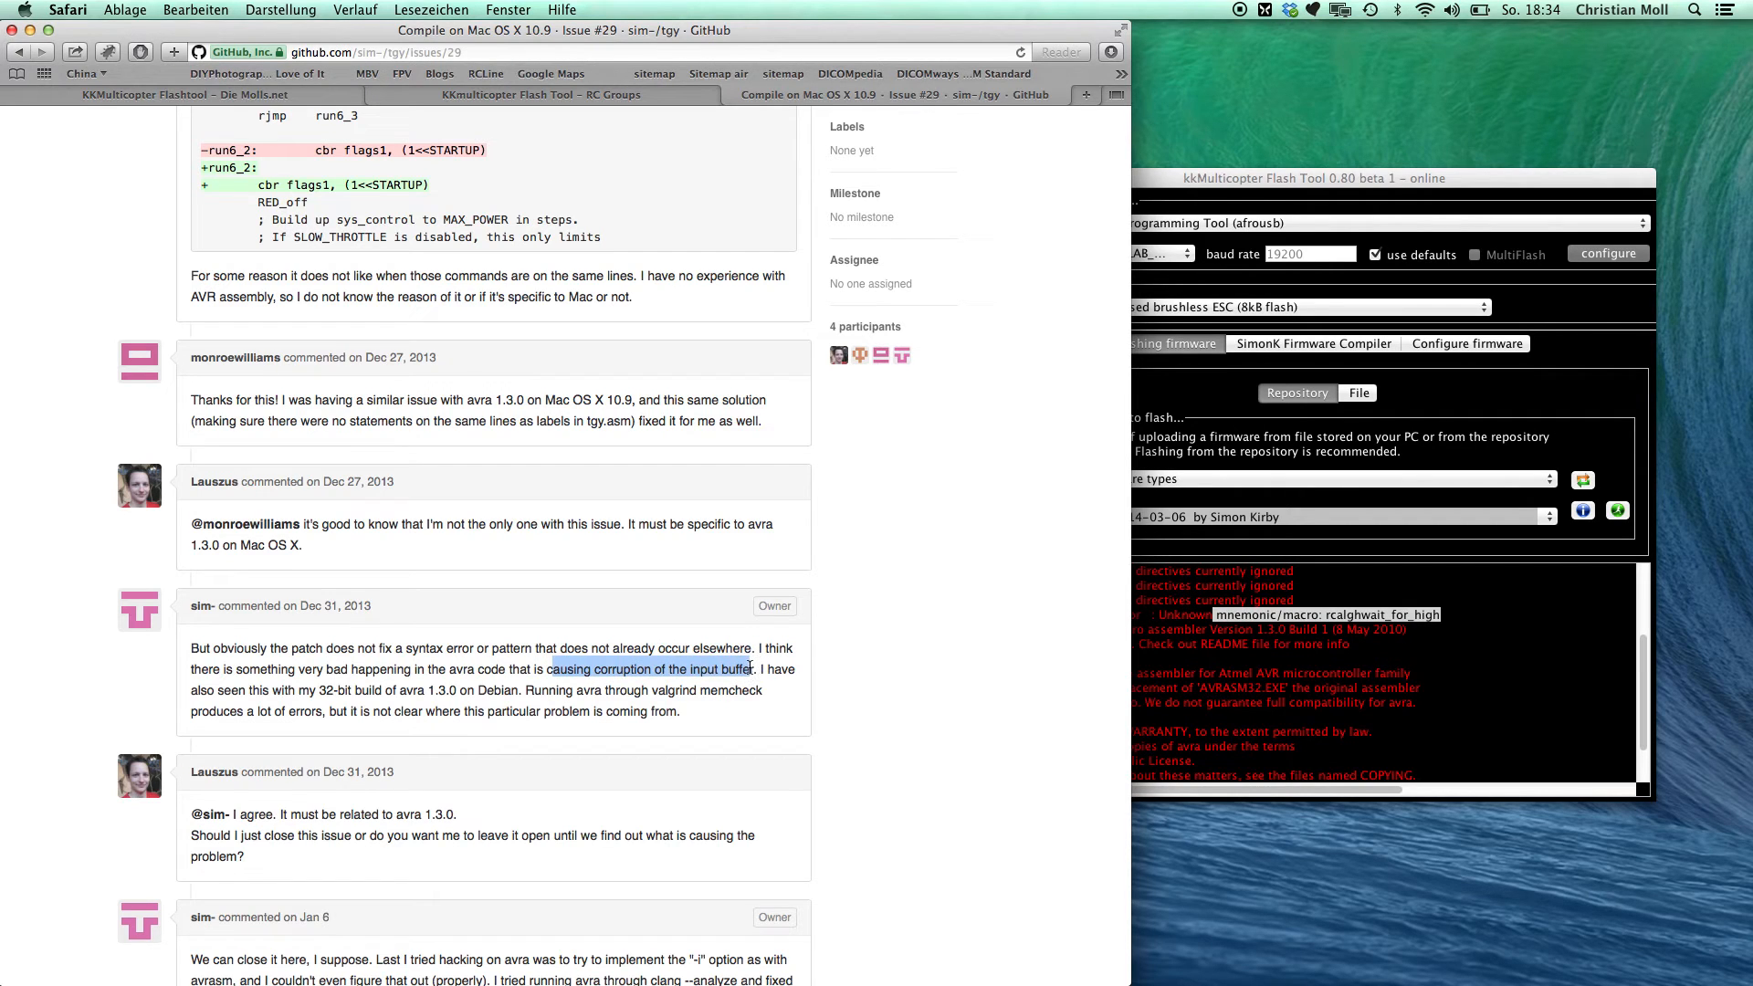
scroll(405, 451, "up", 5)
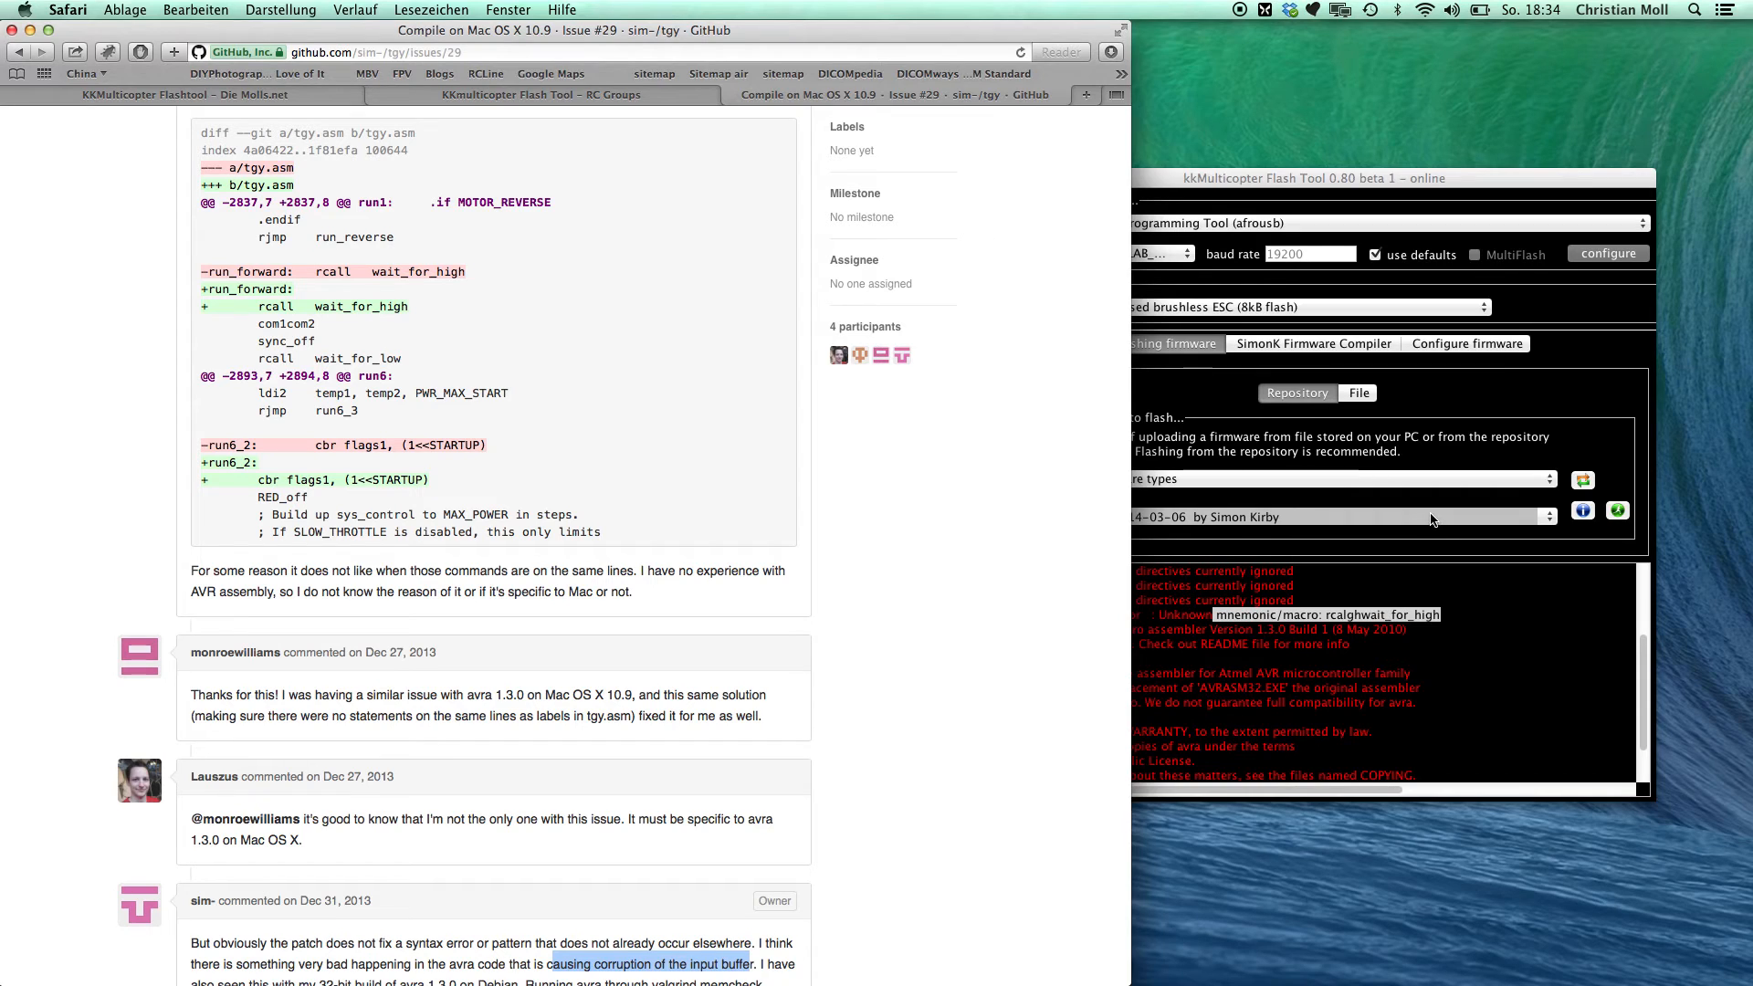
Return to the flash tool's compile log and highlight the source line number in the afro_nfet.asm error.
left_click(1268, 344)
scroll(1207, 608, "down", 2)
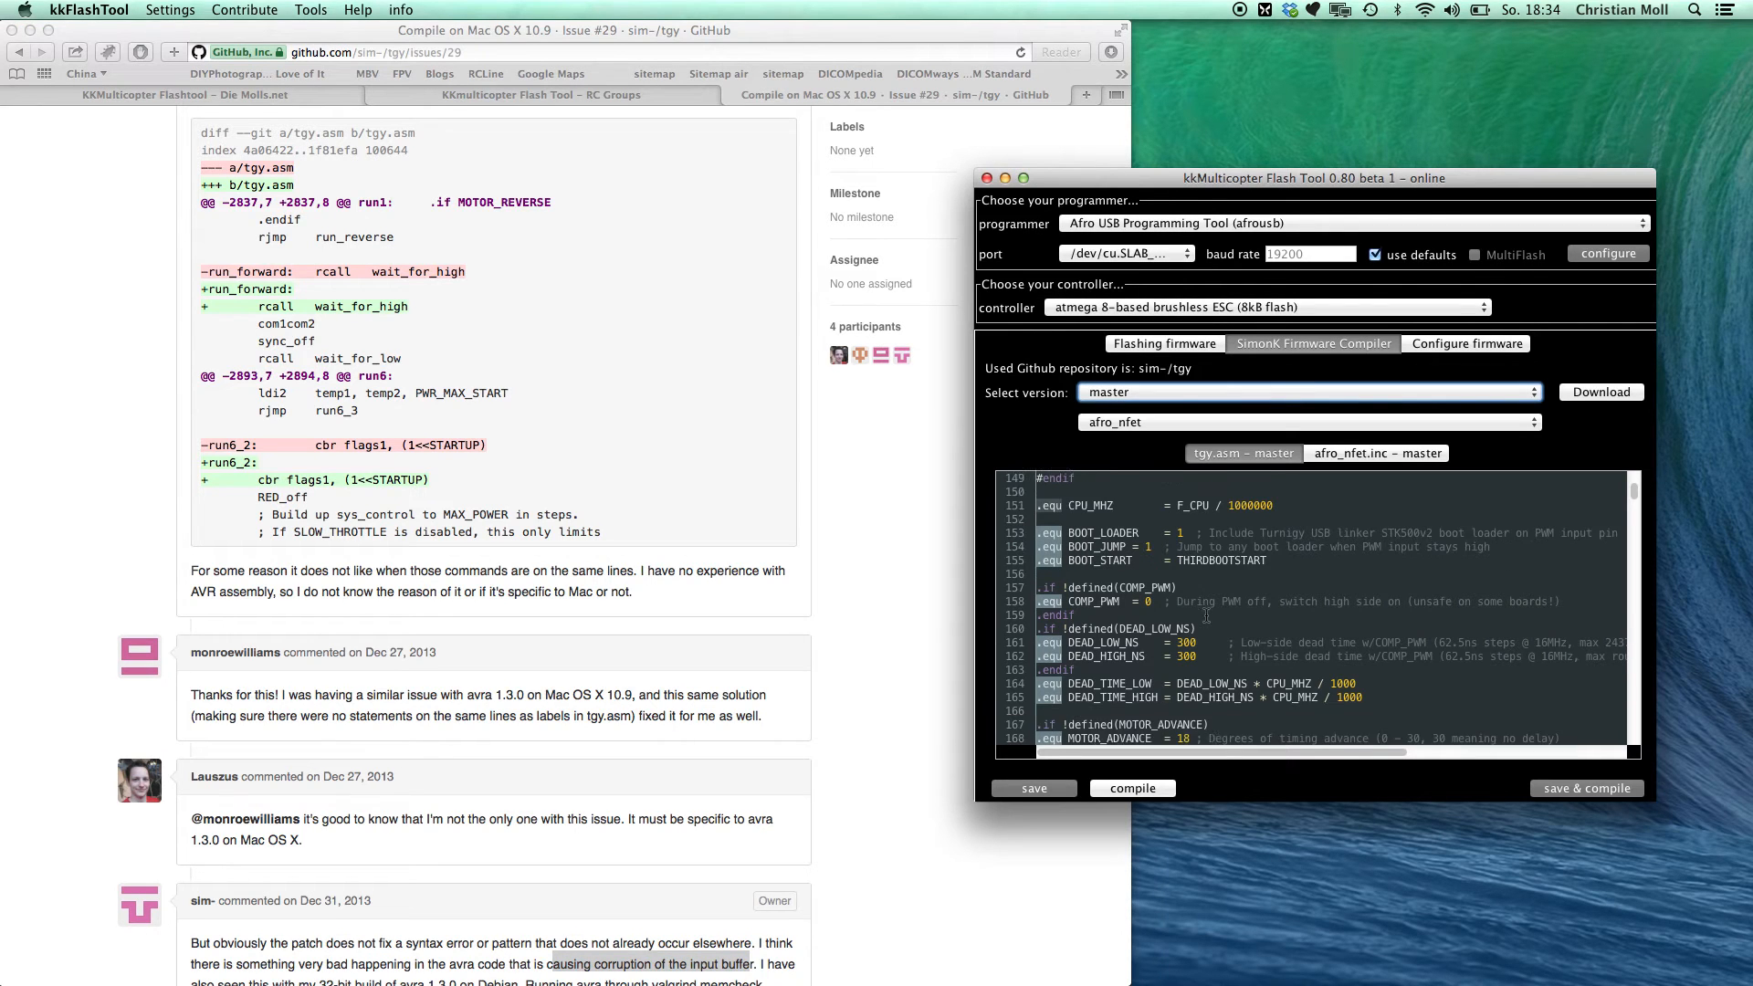
left_click(1184, 344)
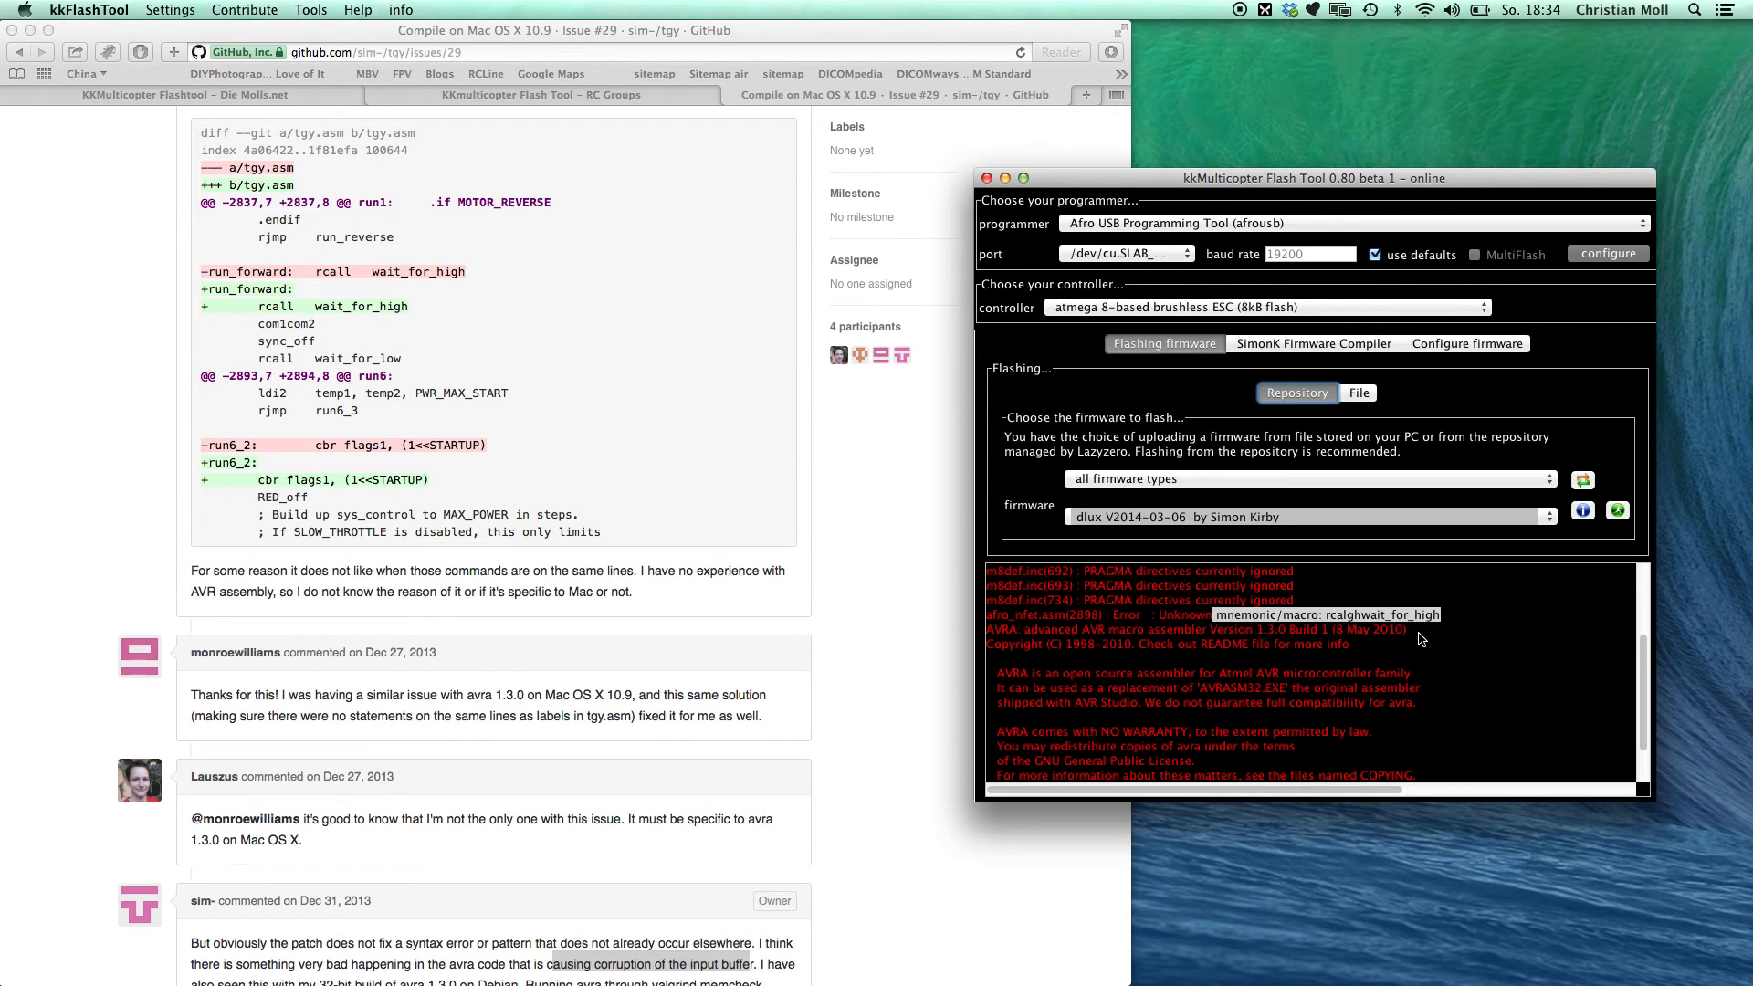
double_click(1085, 616)
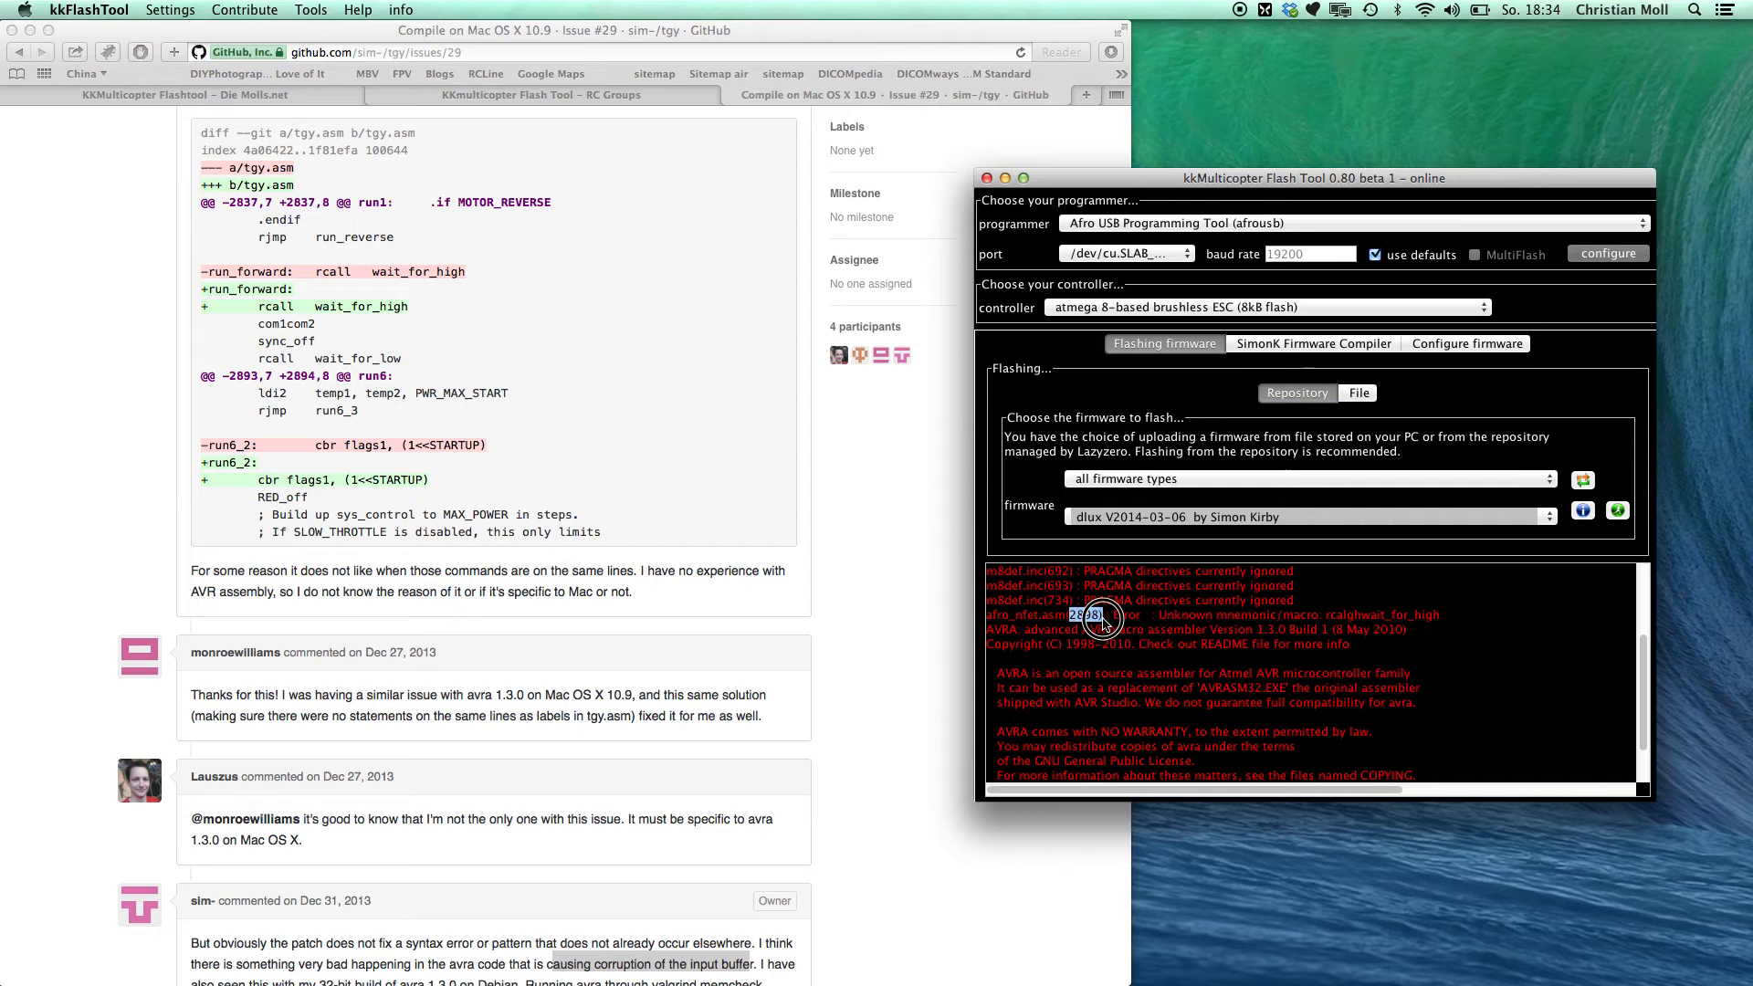
In the master tgy.asm, move the rcall wait_for_high after the run_forward label onto its own indented line, and save and compile the source.
left_click(1268, 344)
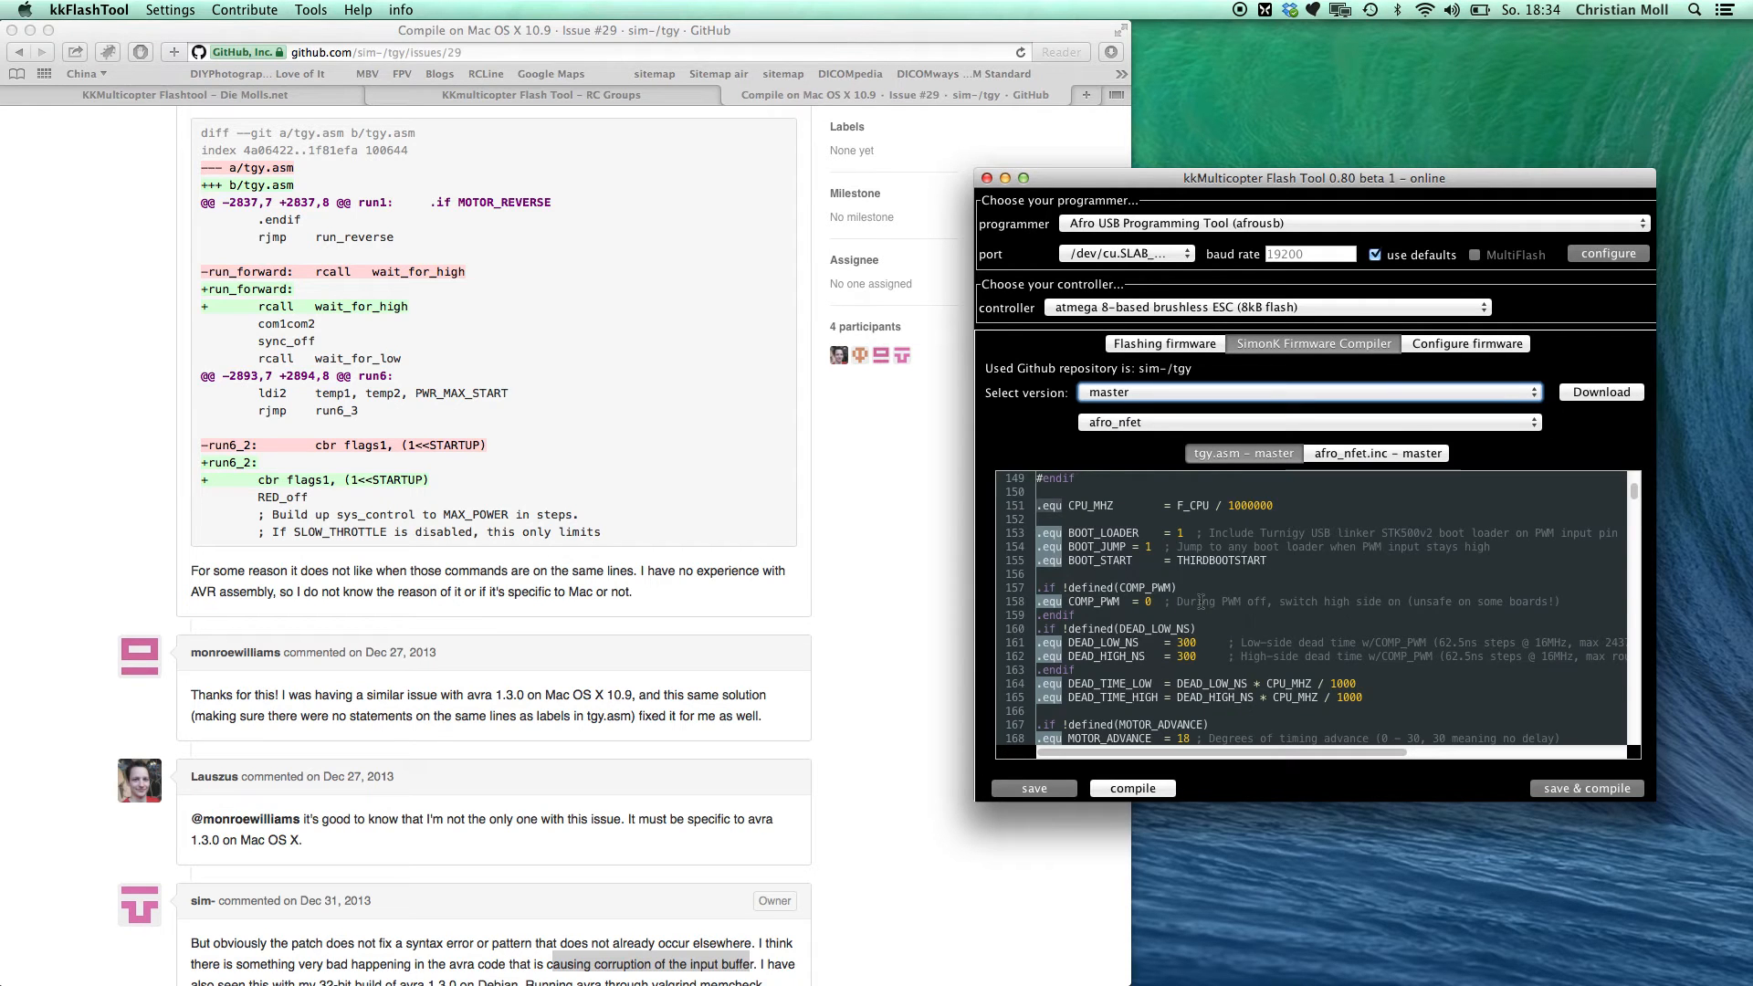
scroll(1201, 601, "down", 20)
scroll(1200, 600, "down", 15)
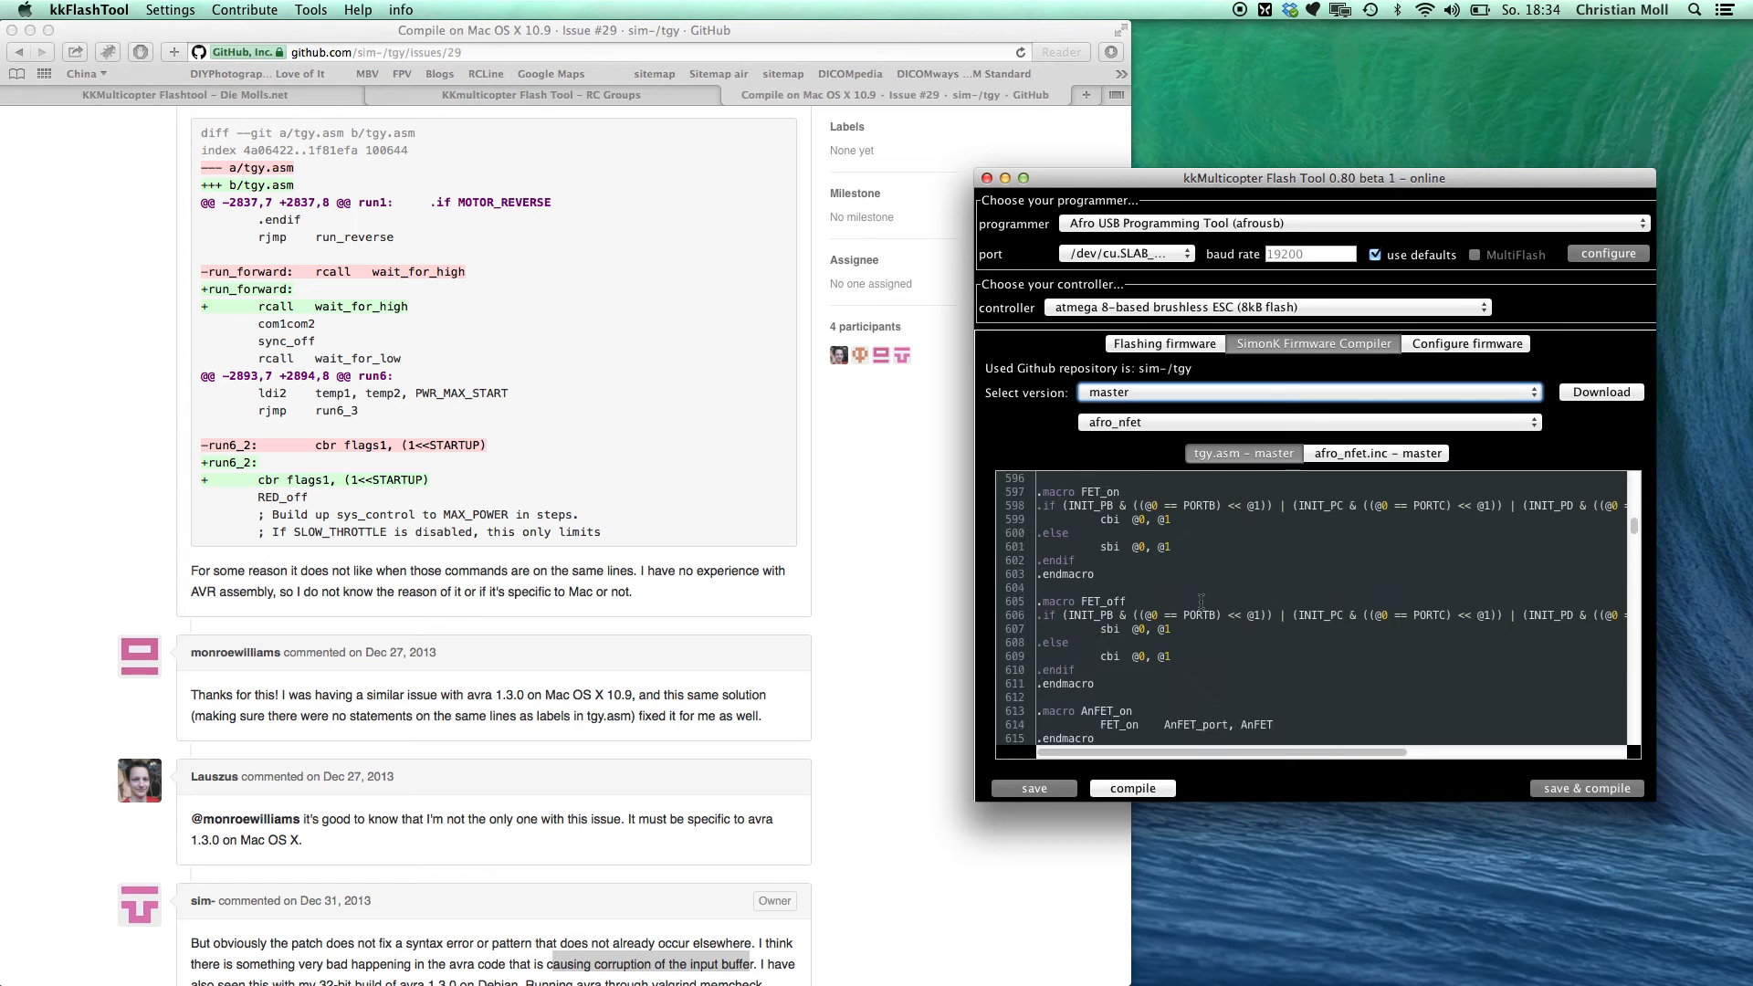
scroll(1200, 601, "down", 20)
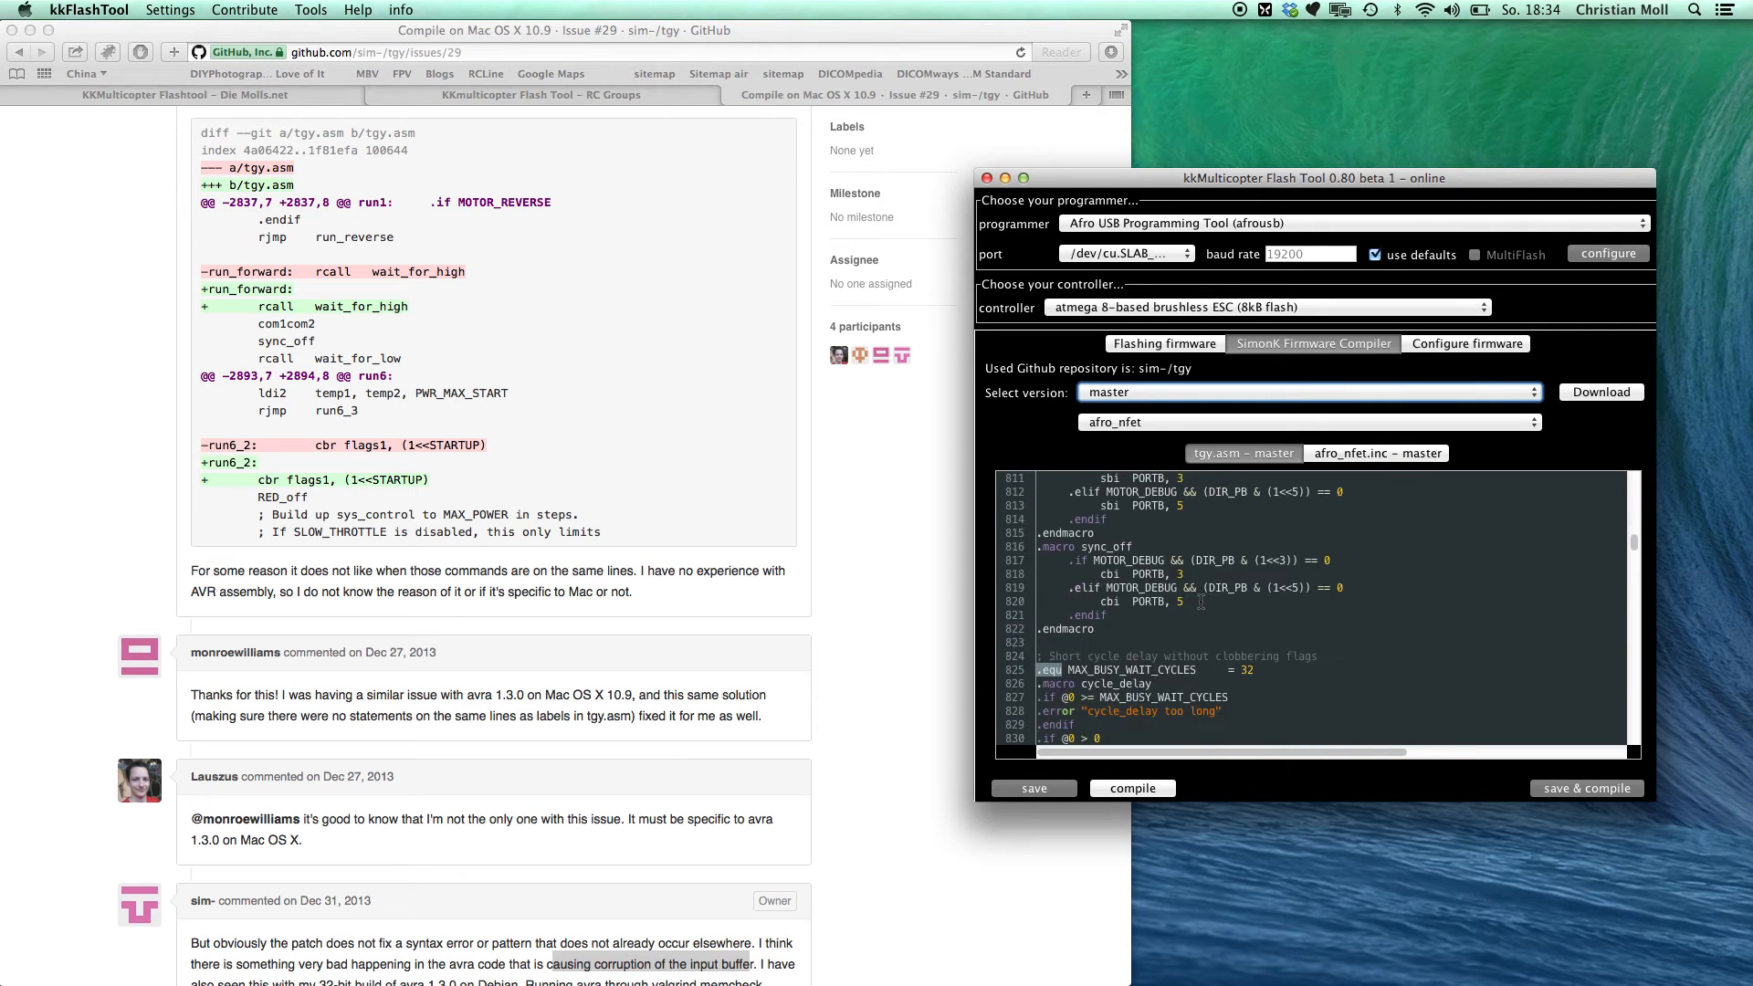
scroll(1200, 601, "down", 10)
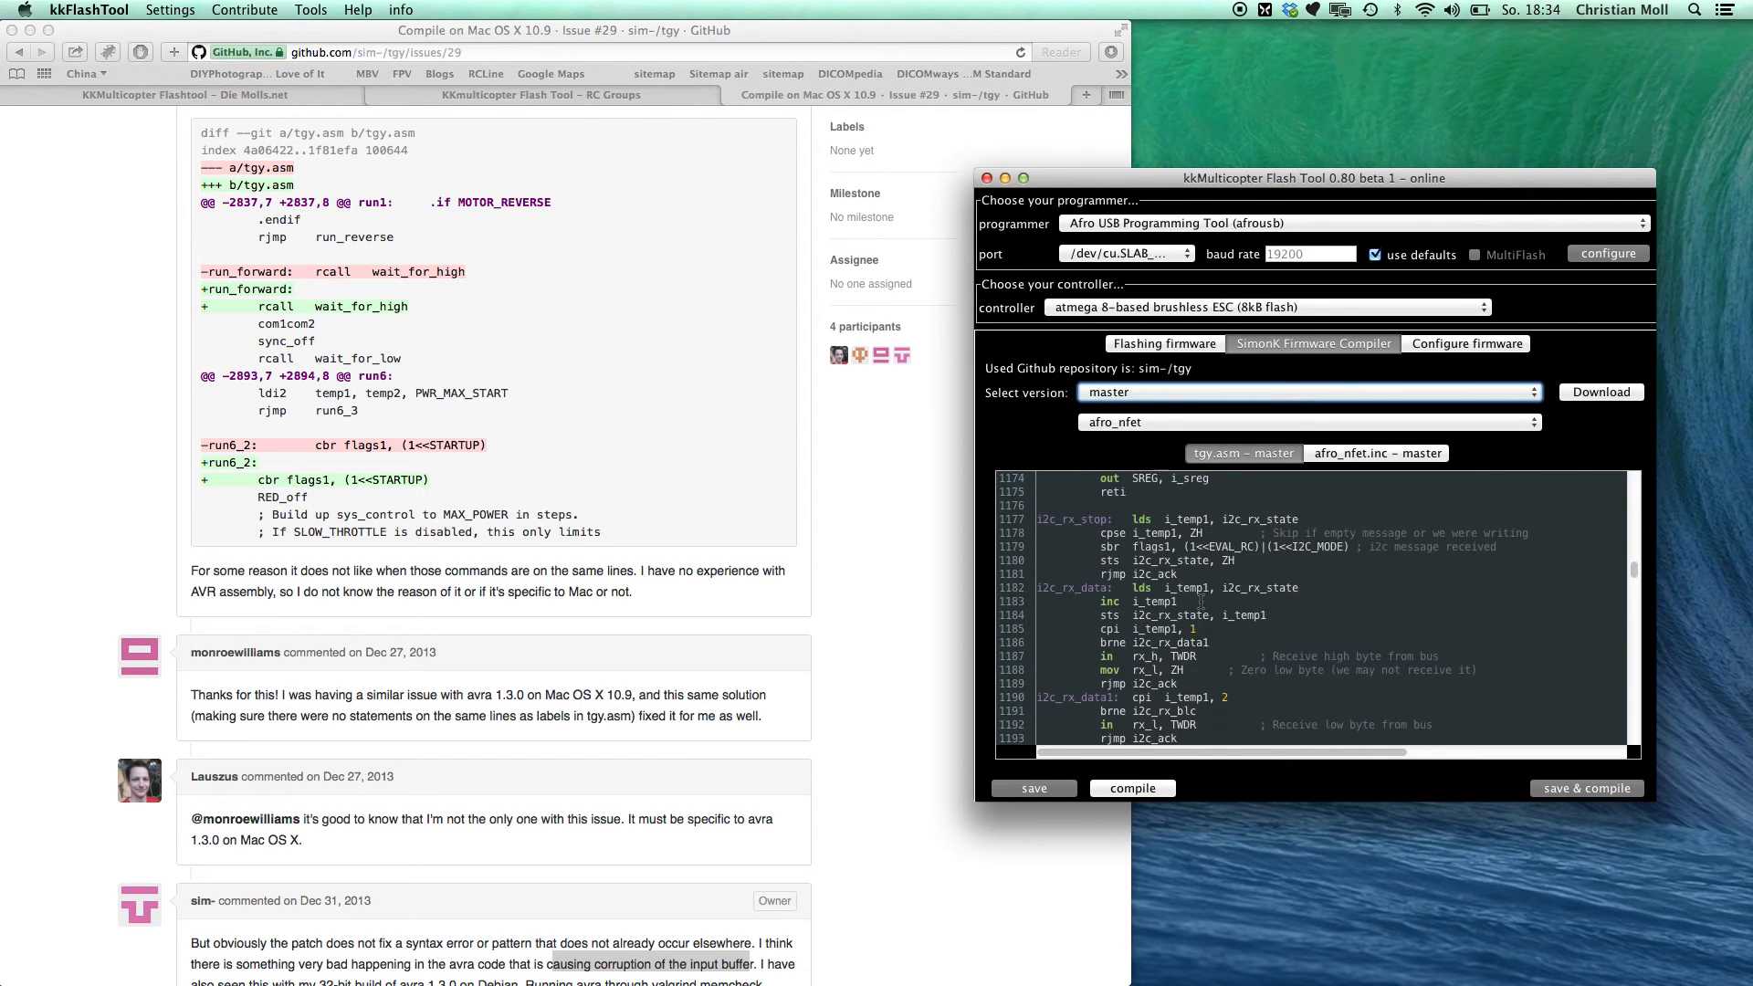
scroll(1201, 601, "down", 20)
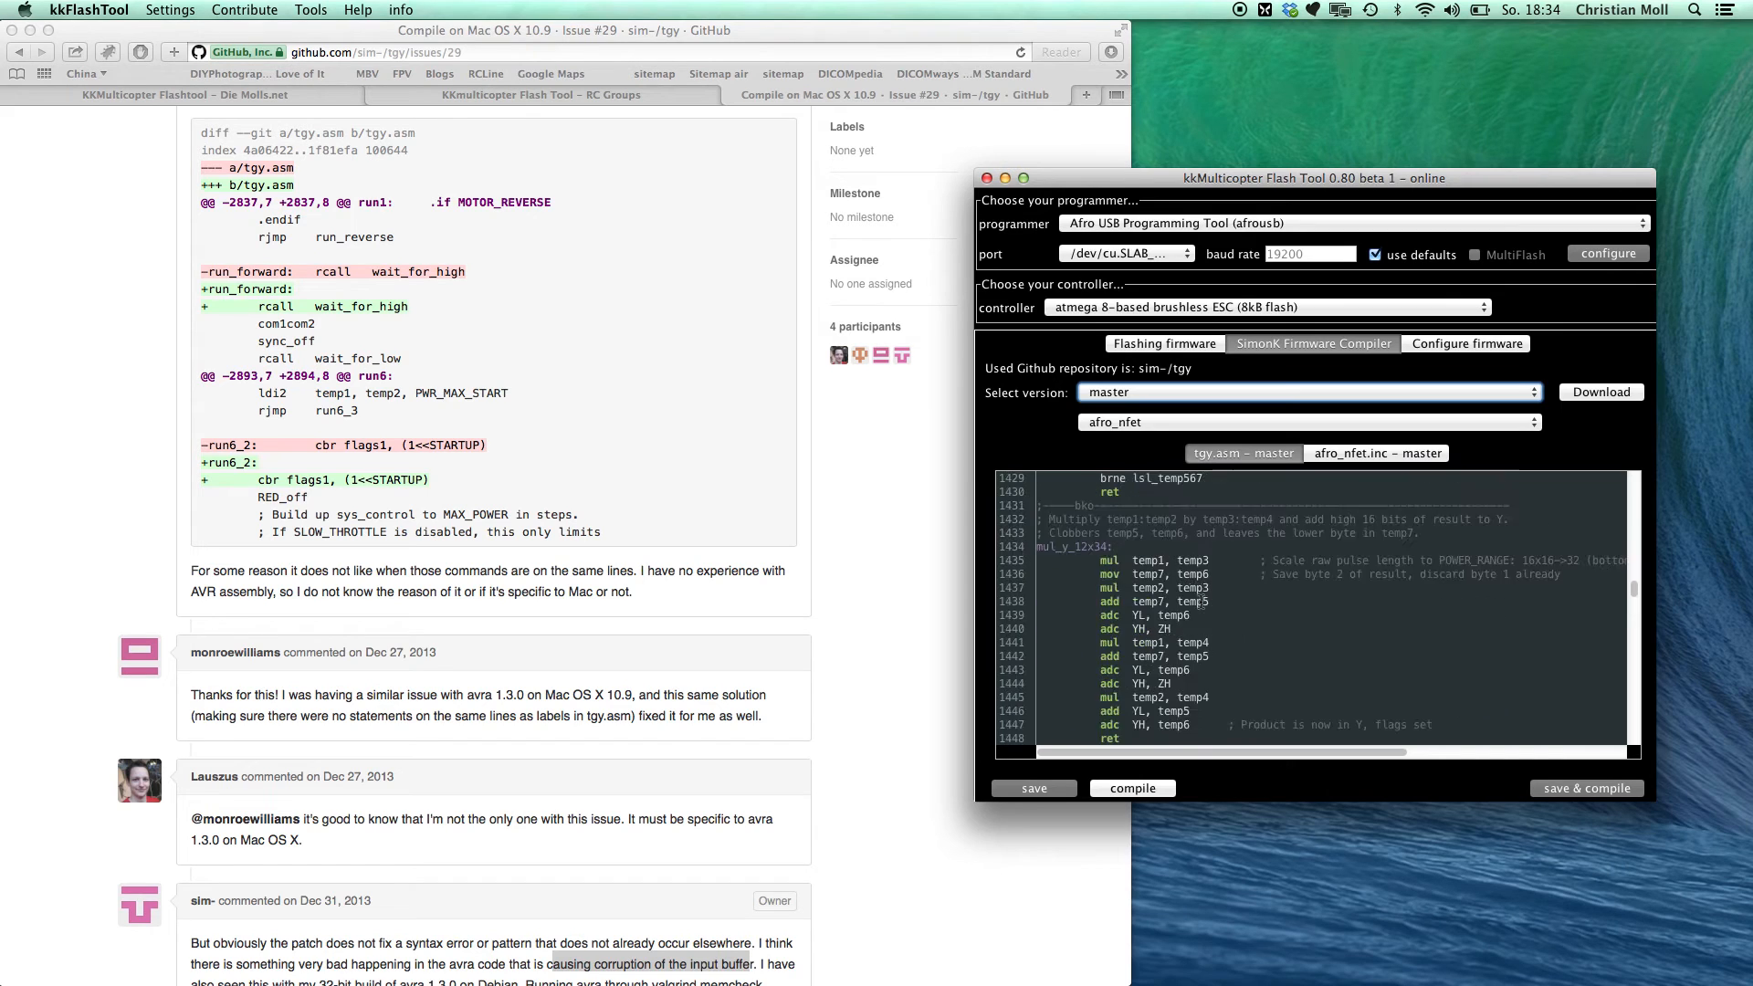
left_click_drag(1633, 610, 1634, 707)
scroll(1364, 668, "up", 5)
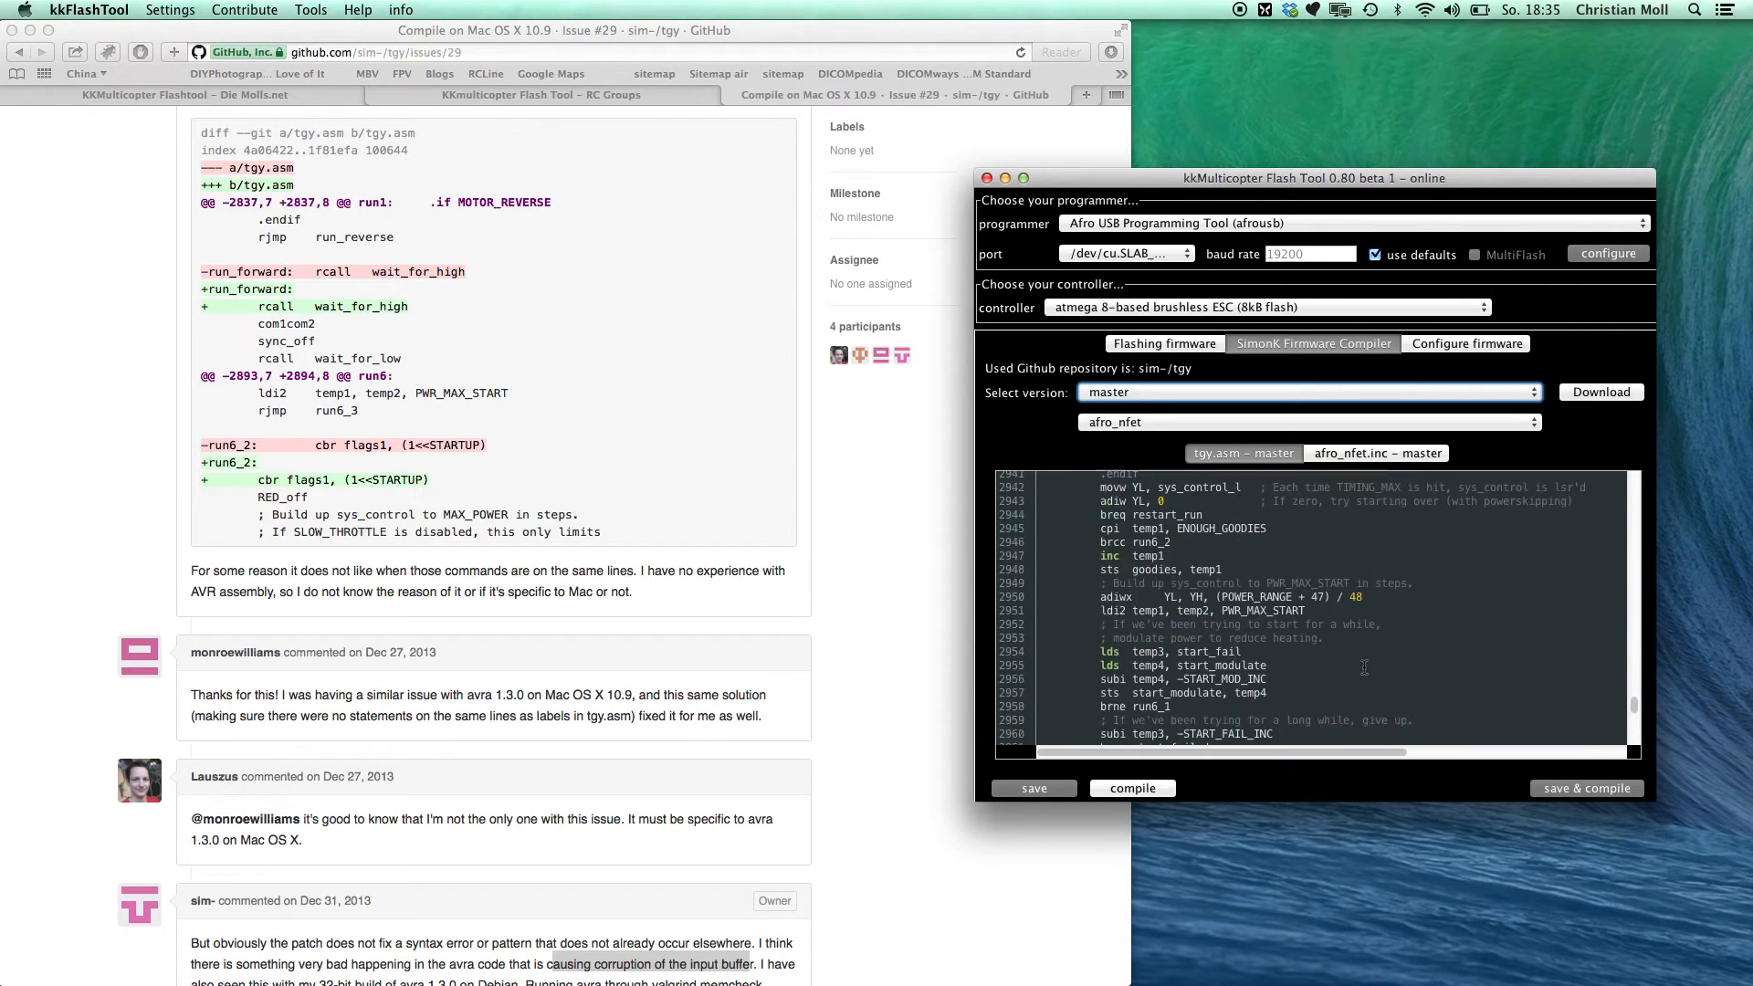
scroll(1364, 668, "up", 3)
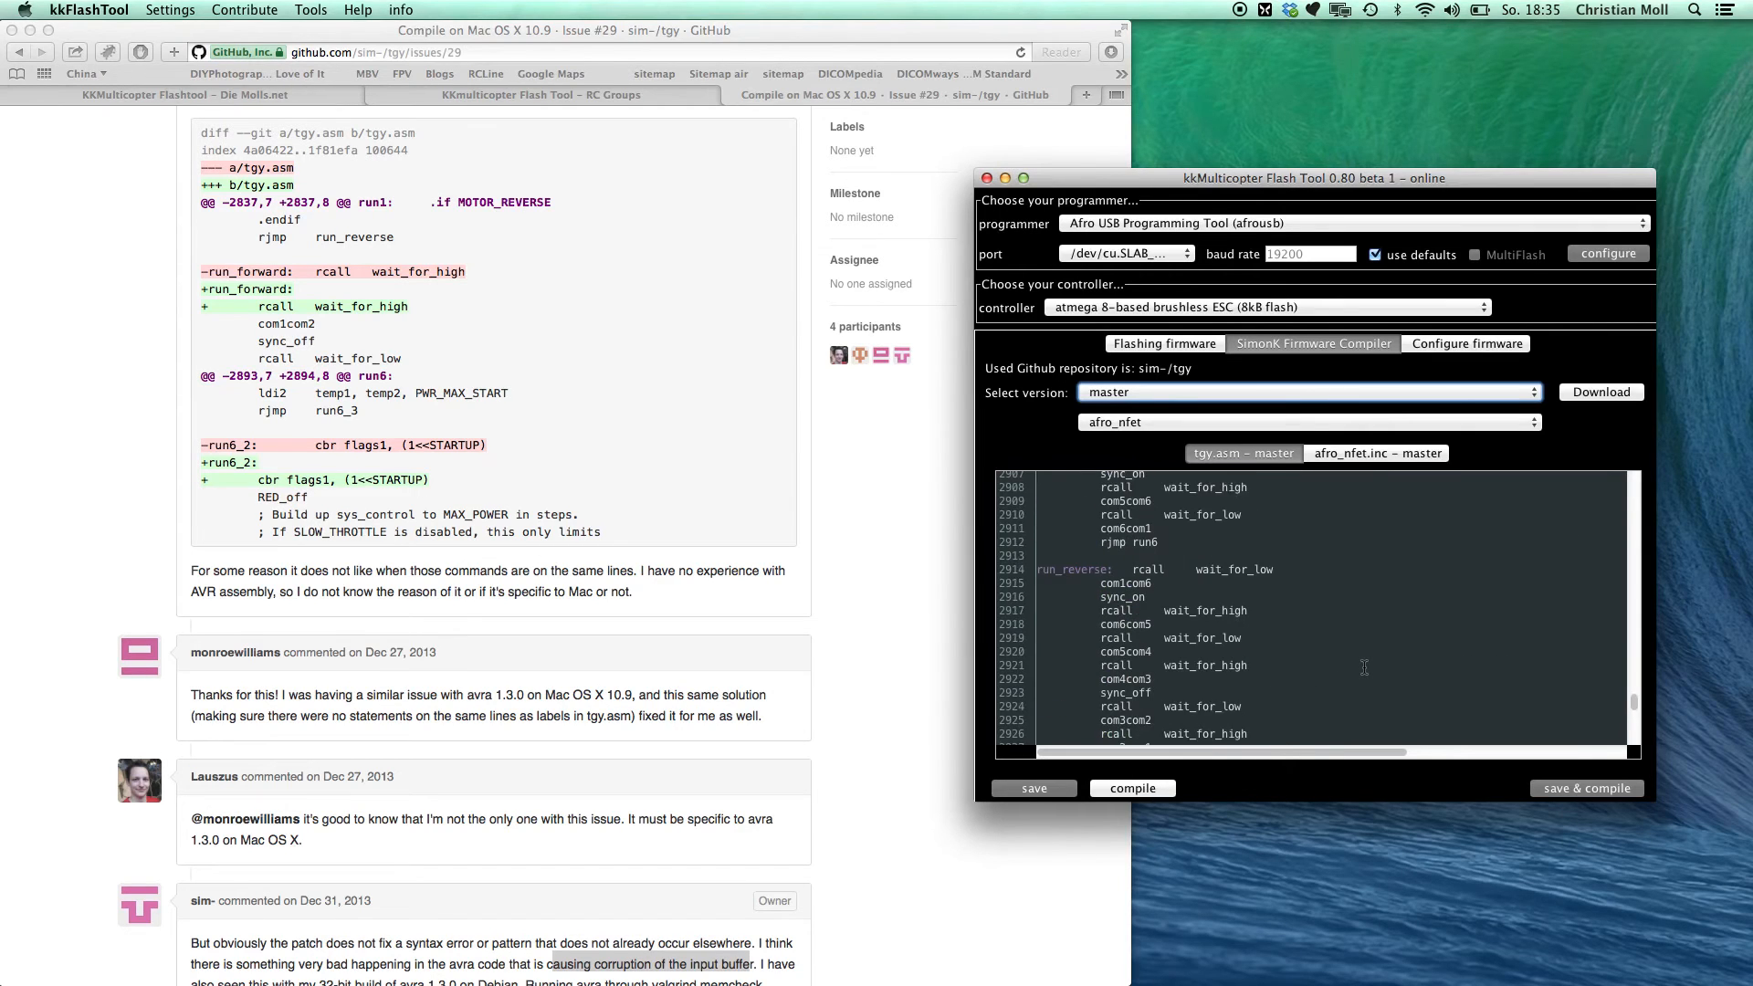
left_click(1132, 555)
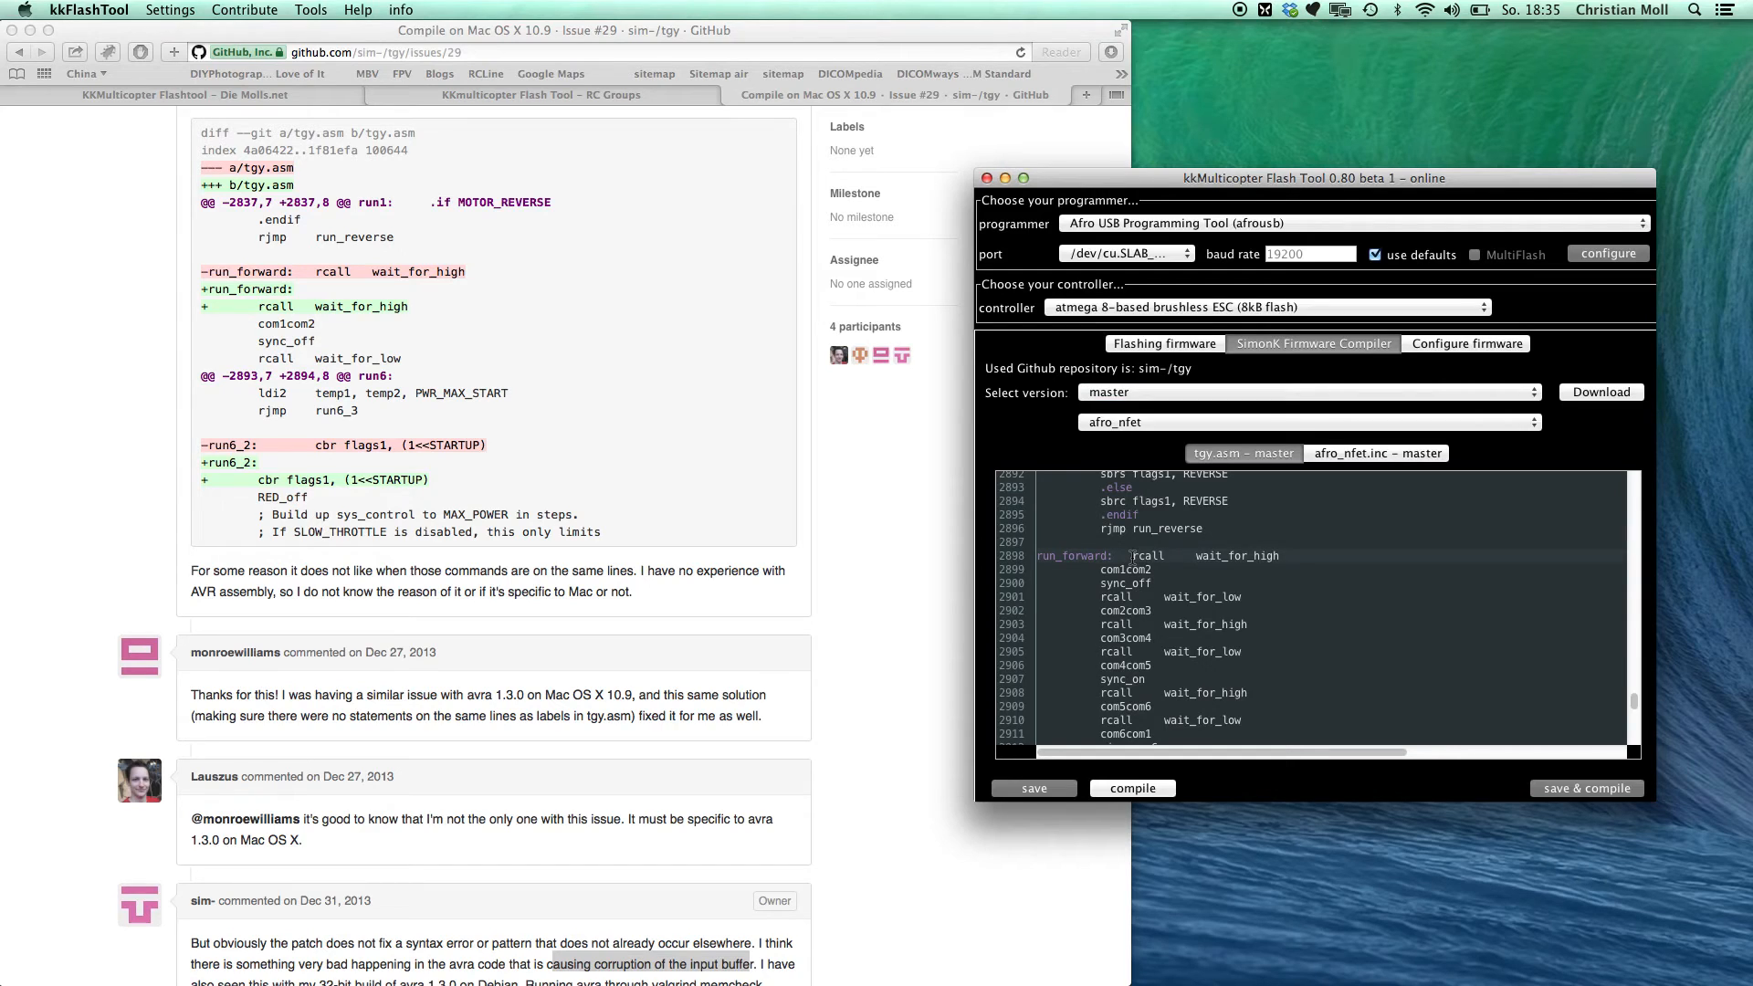
key("Return")
key("Tab")
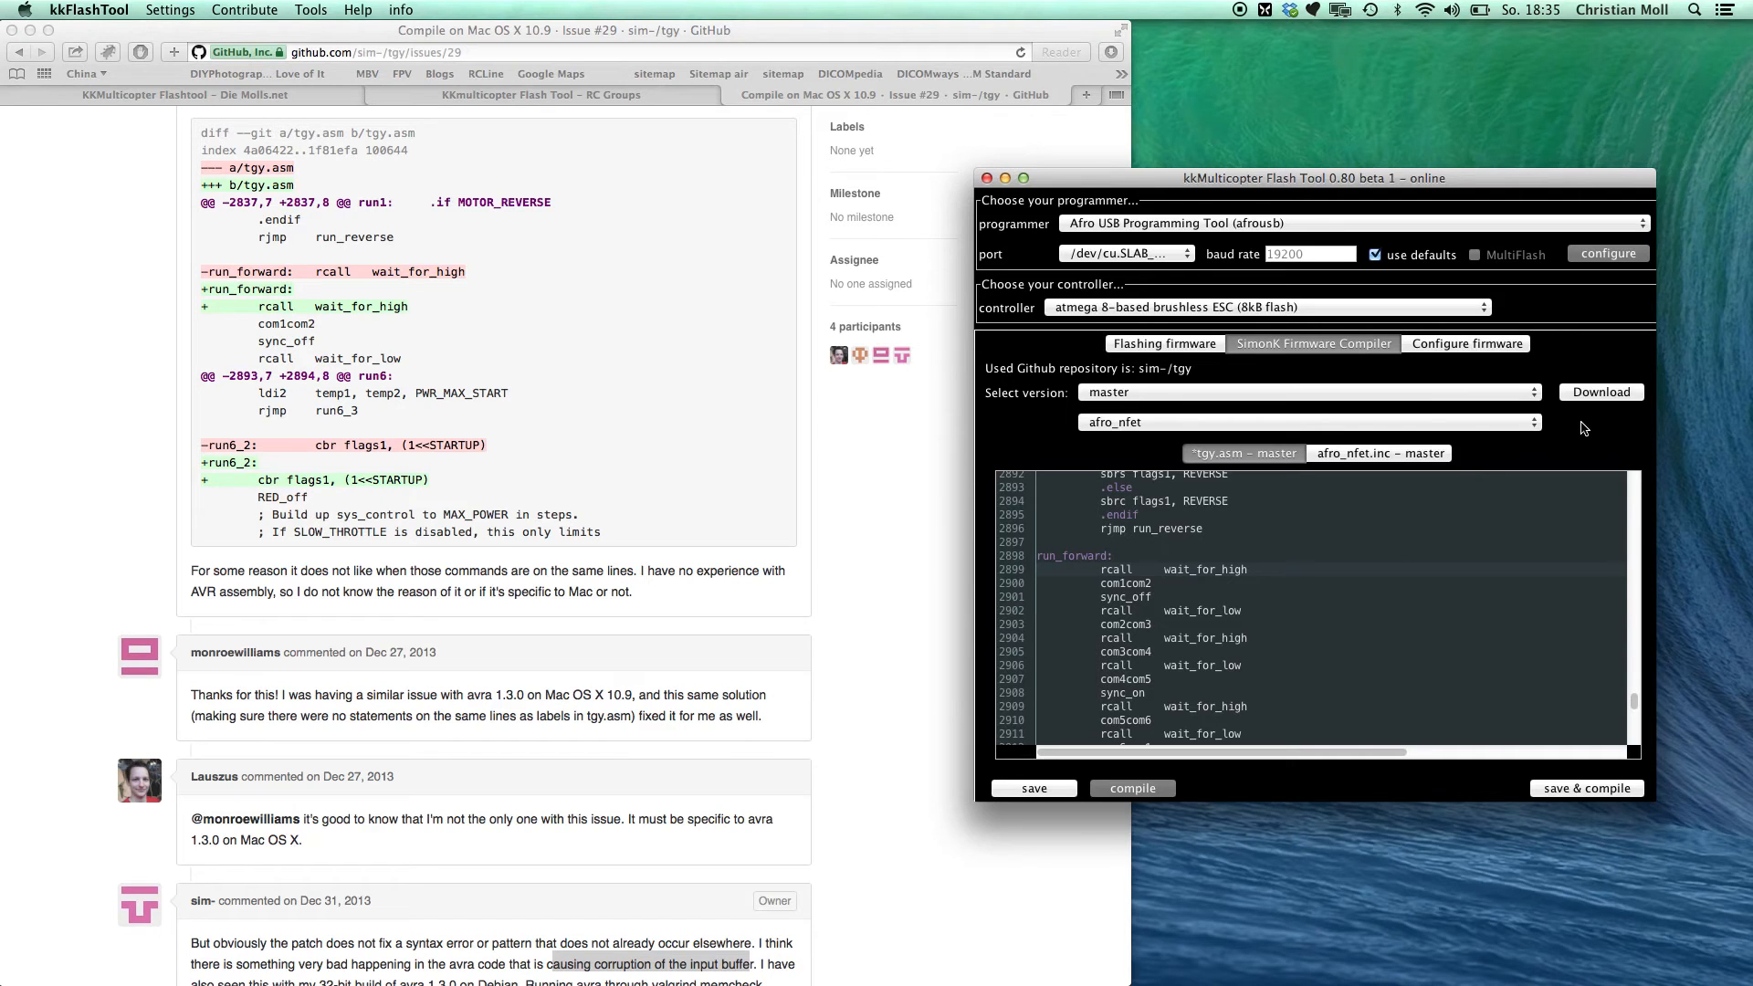
left_click(1572, 787)
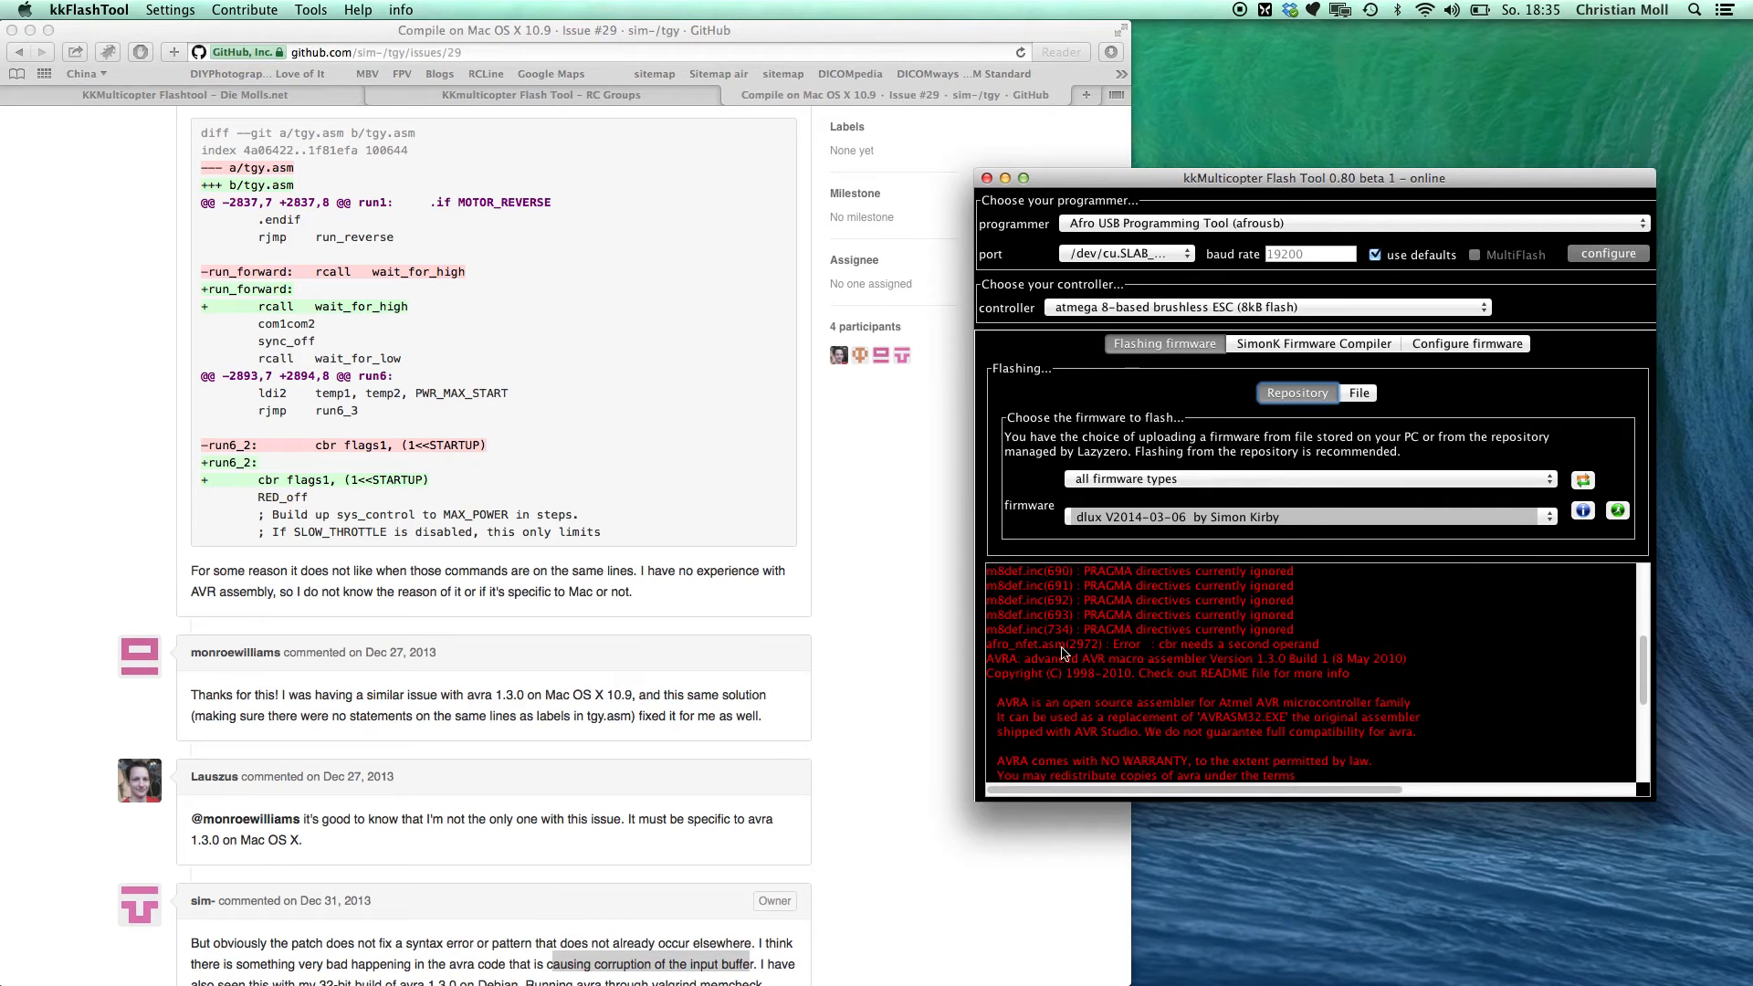
Highlight the error's source line number in the compile log and move run6_2's cbr flags1, (1<<STARTUP) statement onto its own indented line in tgy.asm.
left_click_drag(1070, 645, 1102, 646)
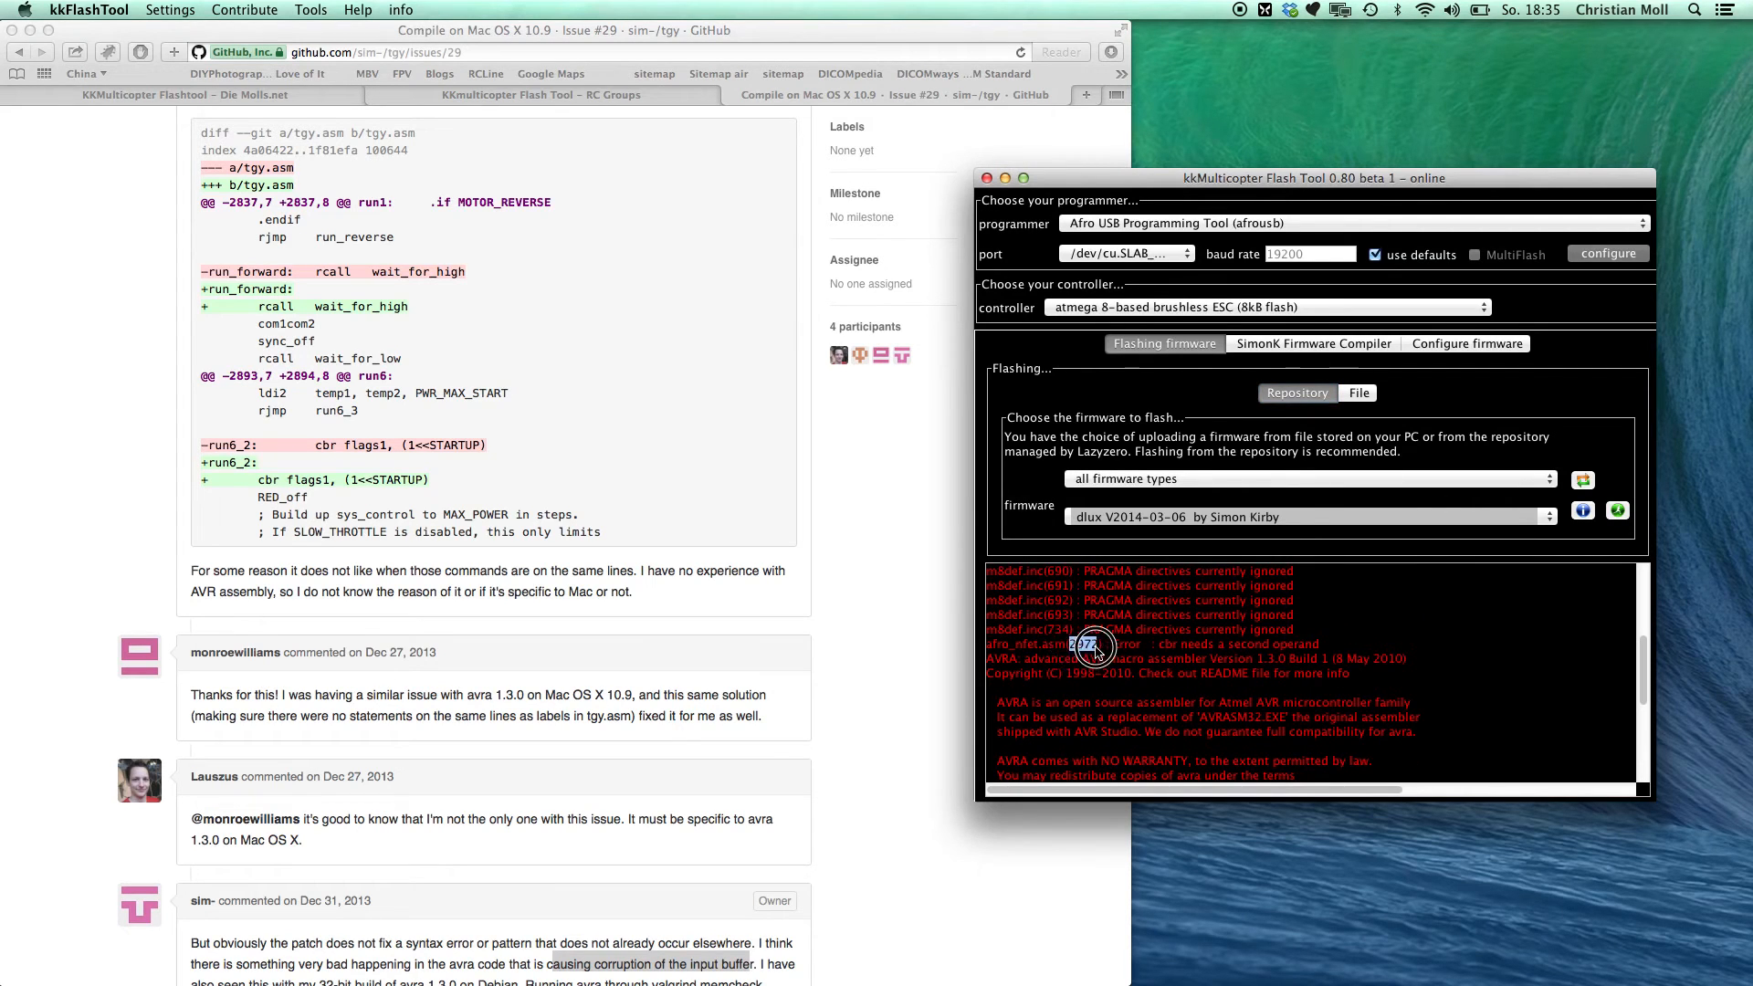
left_click(1324, 345)
scroll(1312, 597, "down", 15)
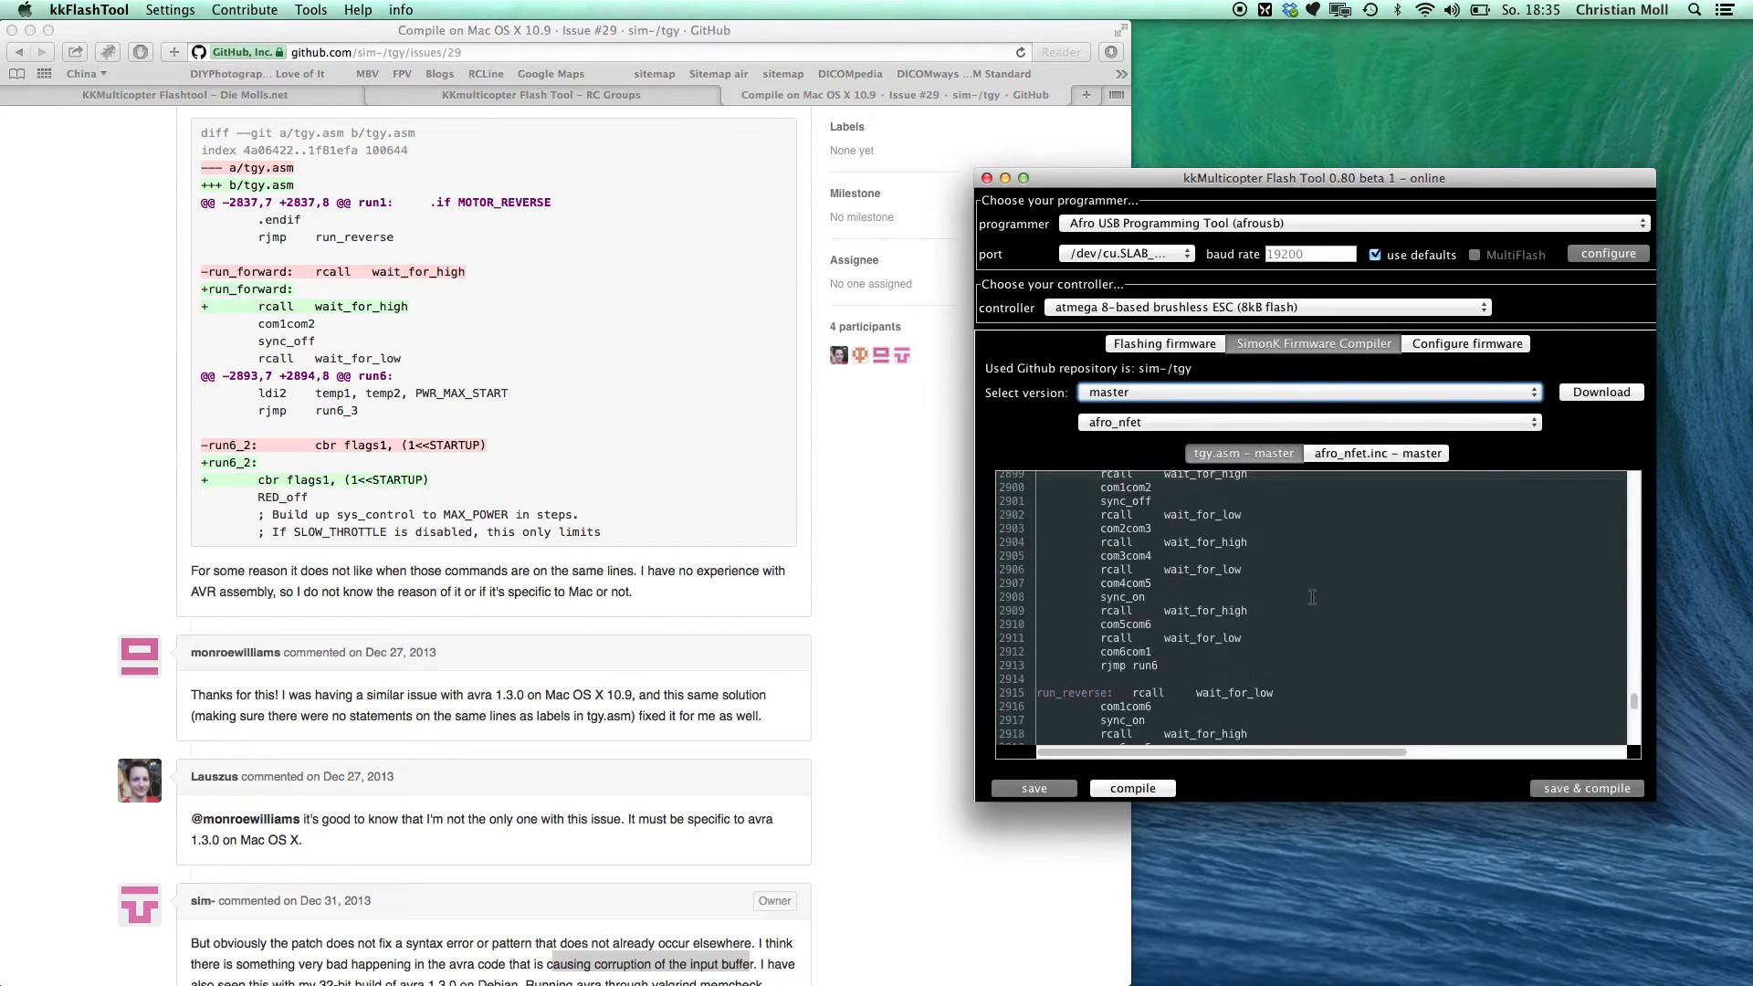
scroll(1312, 598, "down", 3)
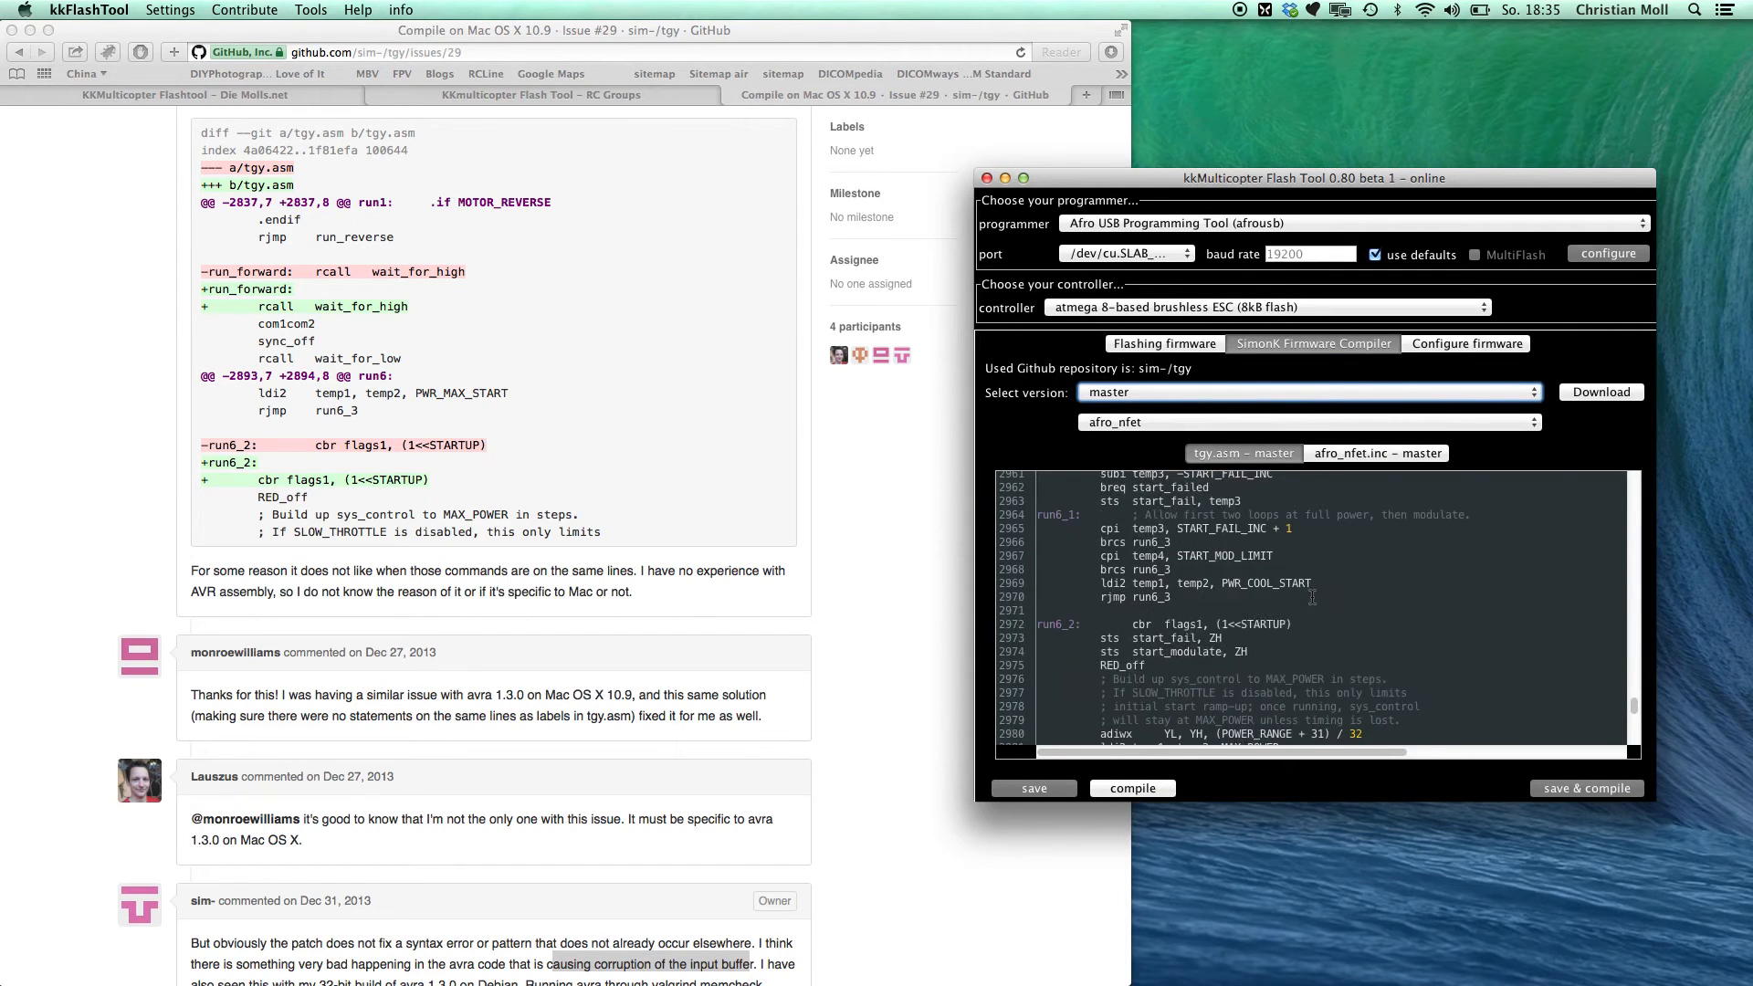
left_click(1134, 624)
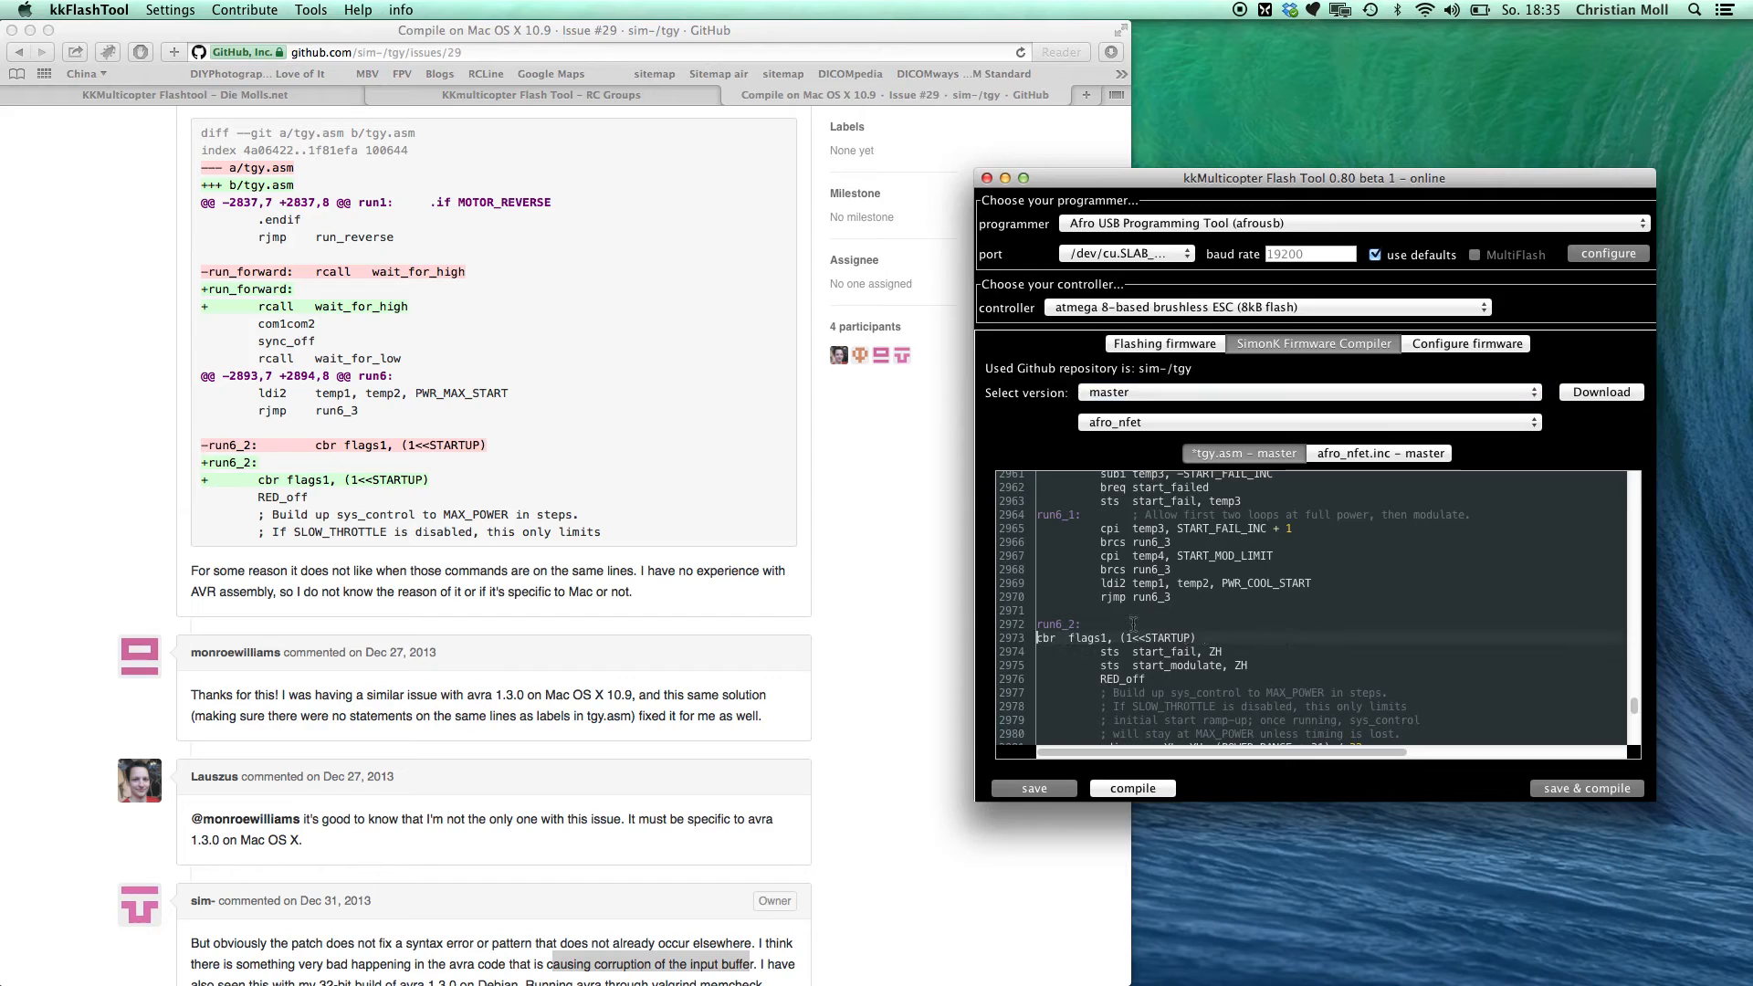
key("Return")
key("Tab")
key("Tab")
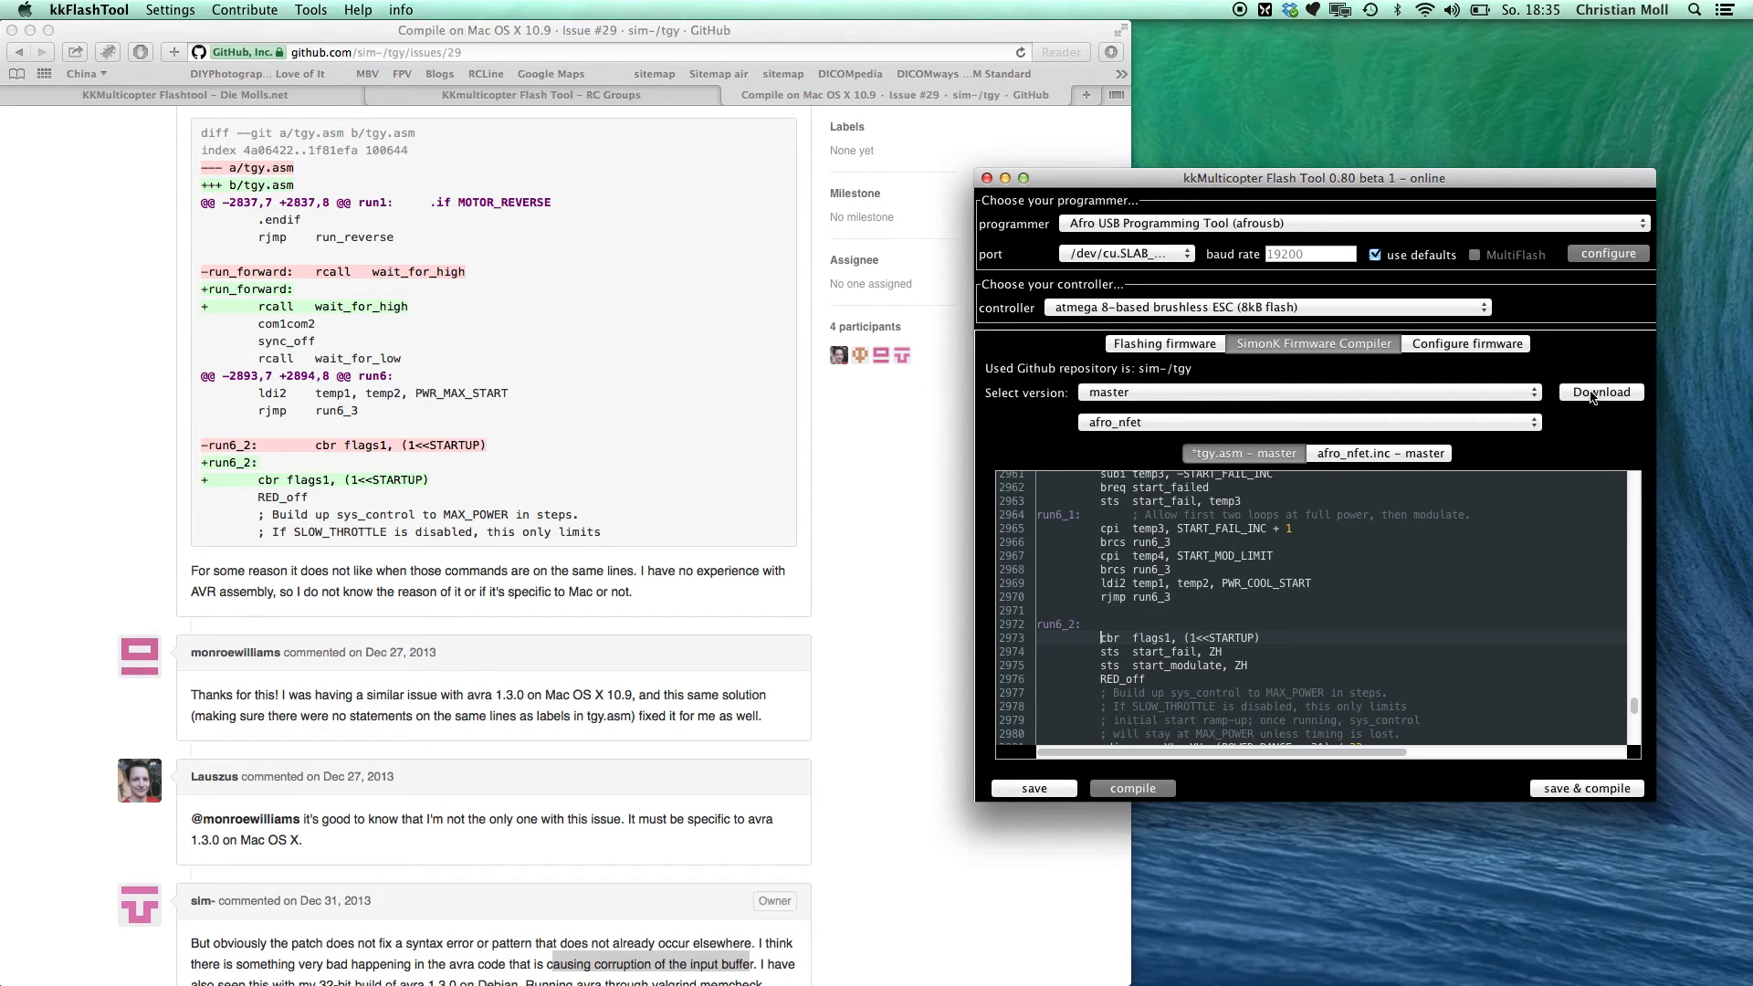
Save and compile the patched source and flash the resulting afro_nfet.hex to the controller.
left_click(1582, 791)
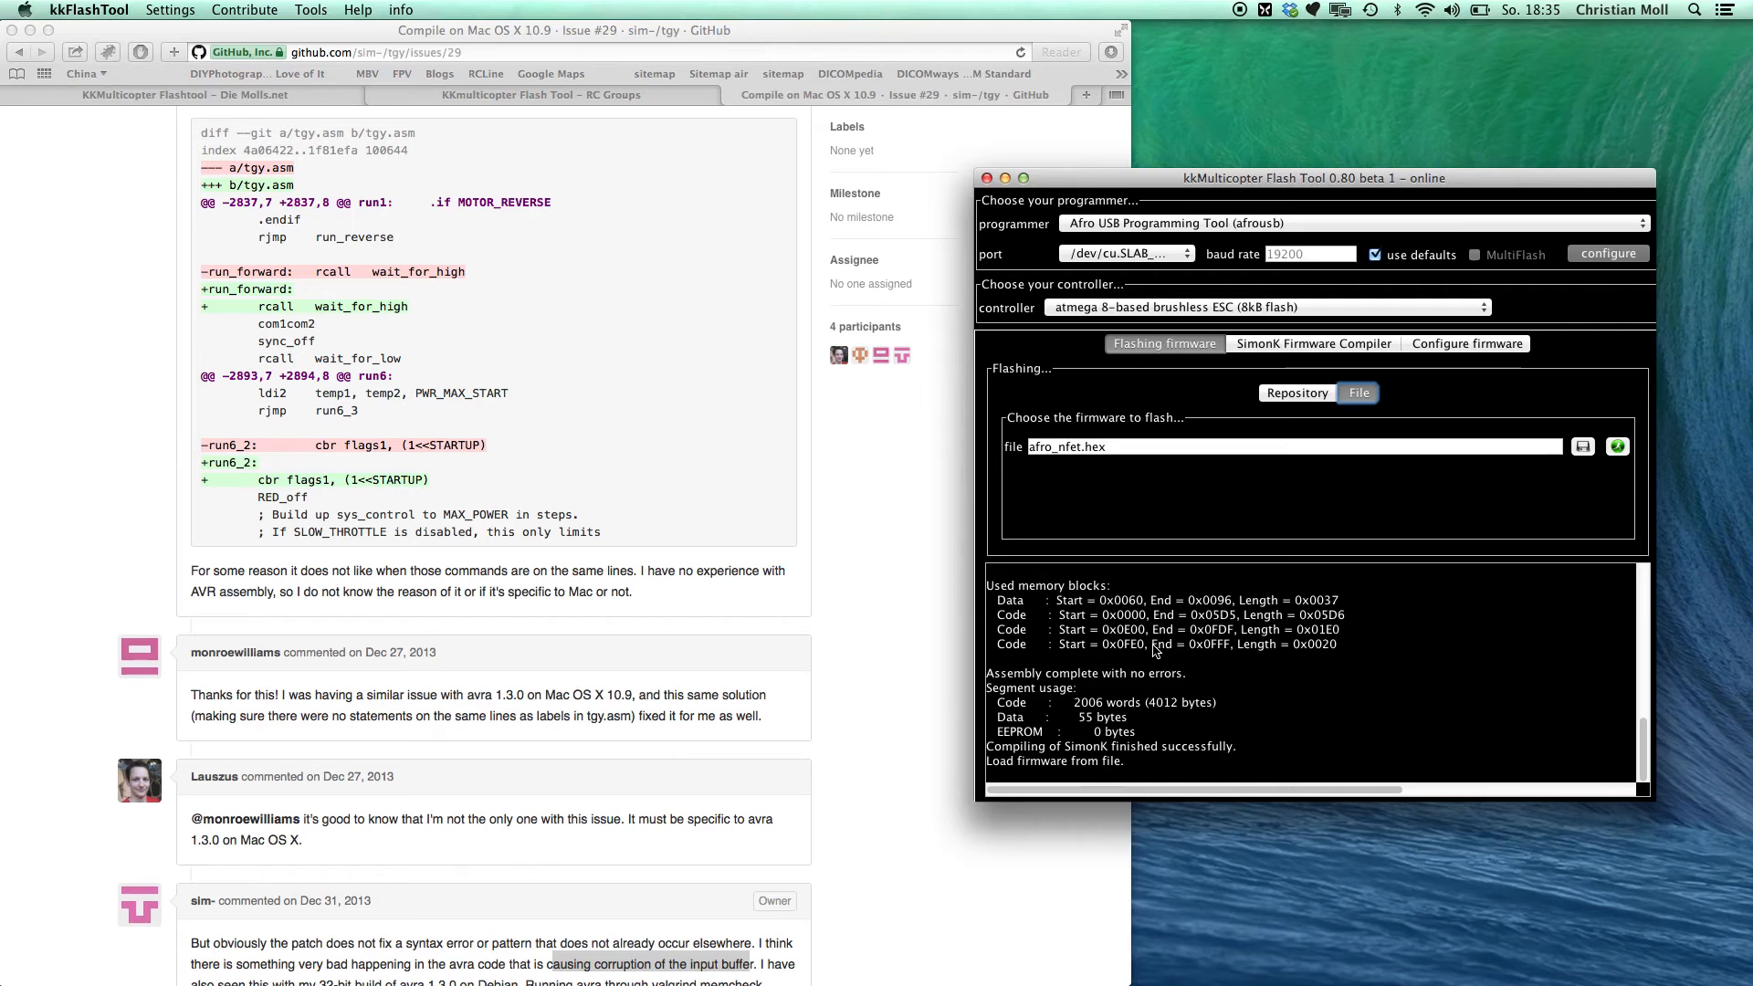
left_click(1618, 447)
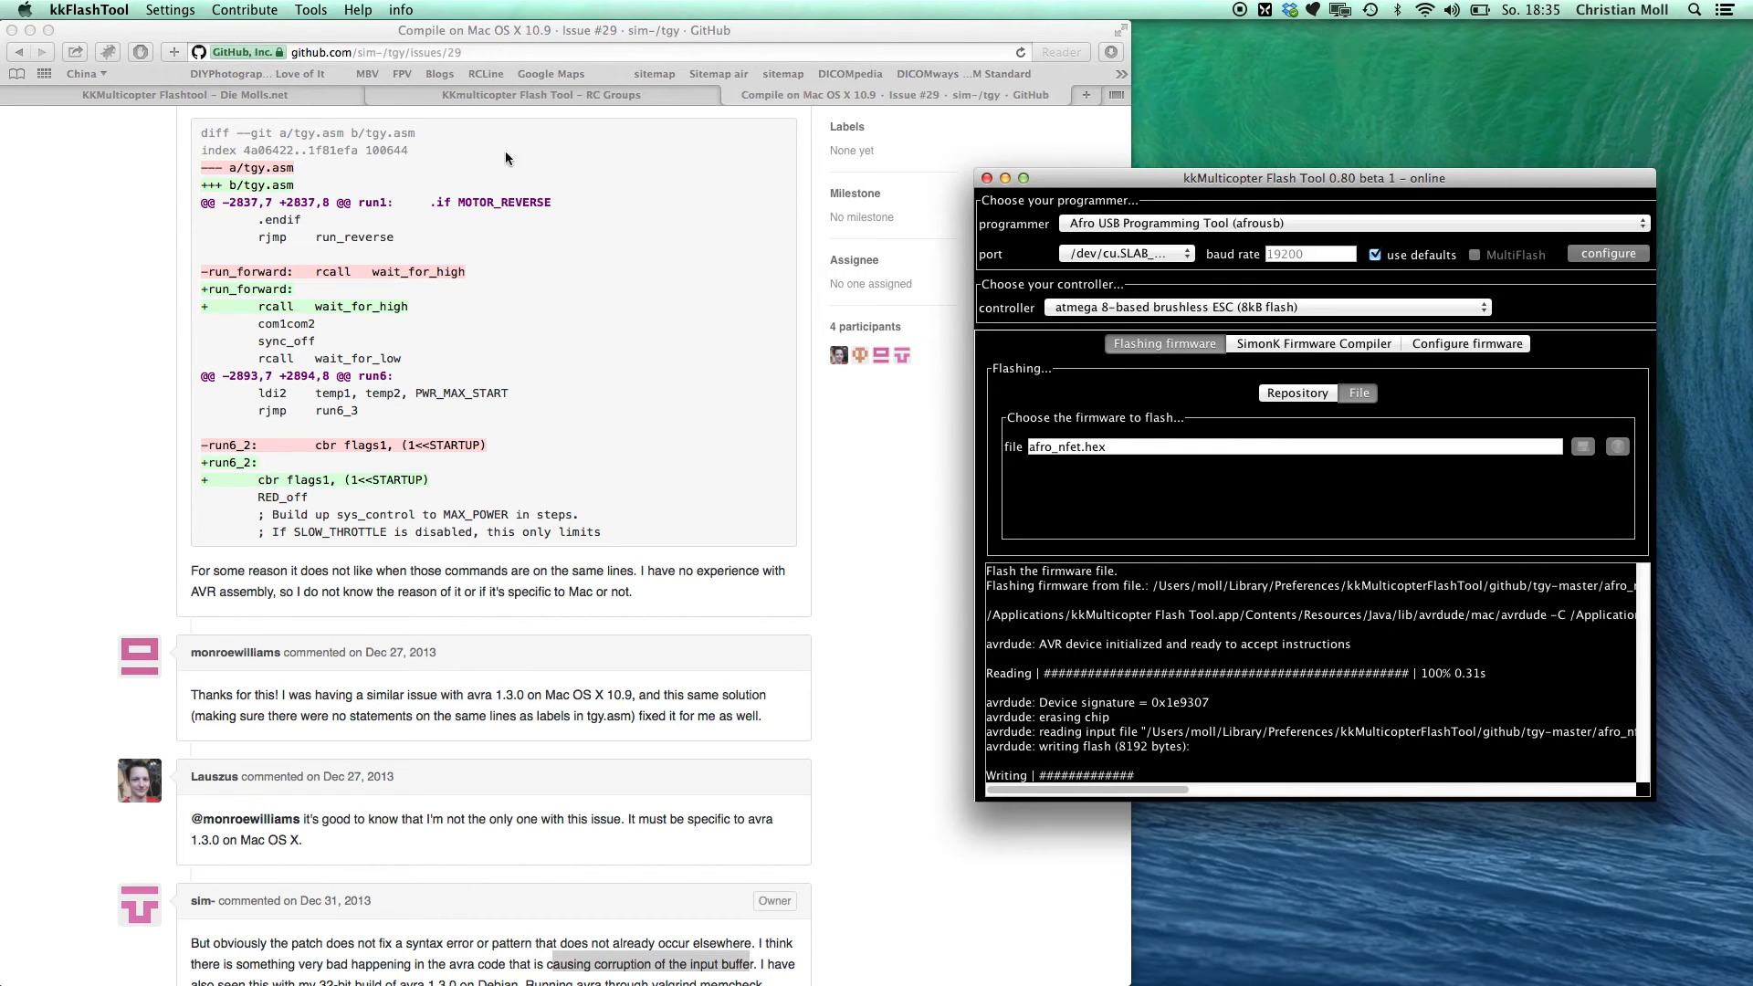
Switch to Safari and view the beta downloads on the KKMulticopter Flashtool homepage and the tool's RC Groups thread.
left_click(482, 96)
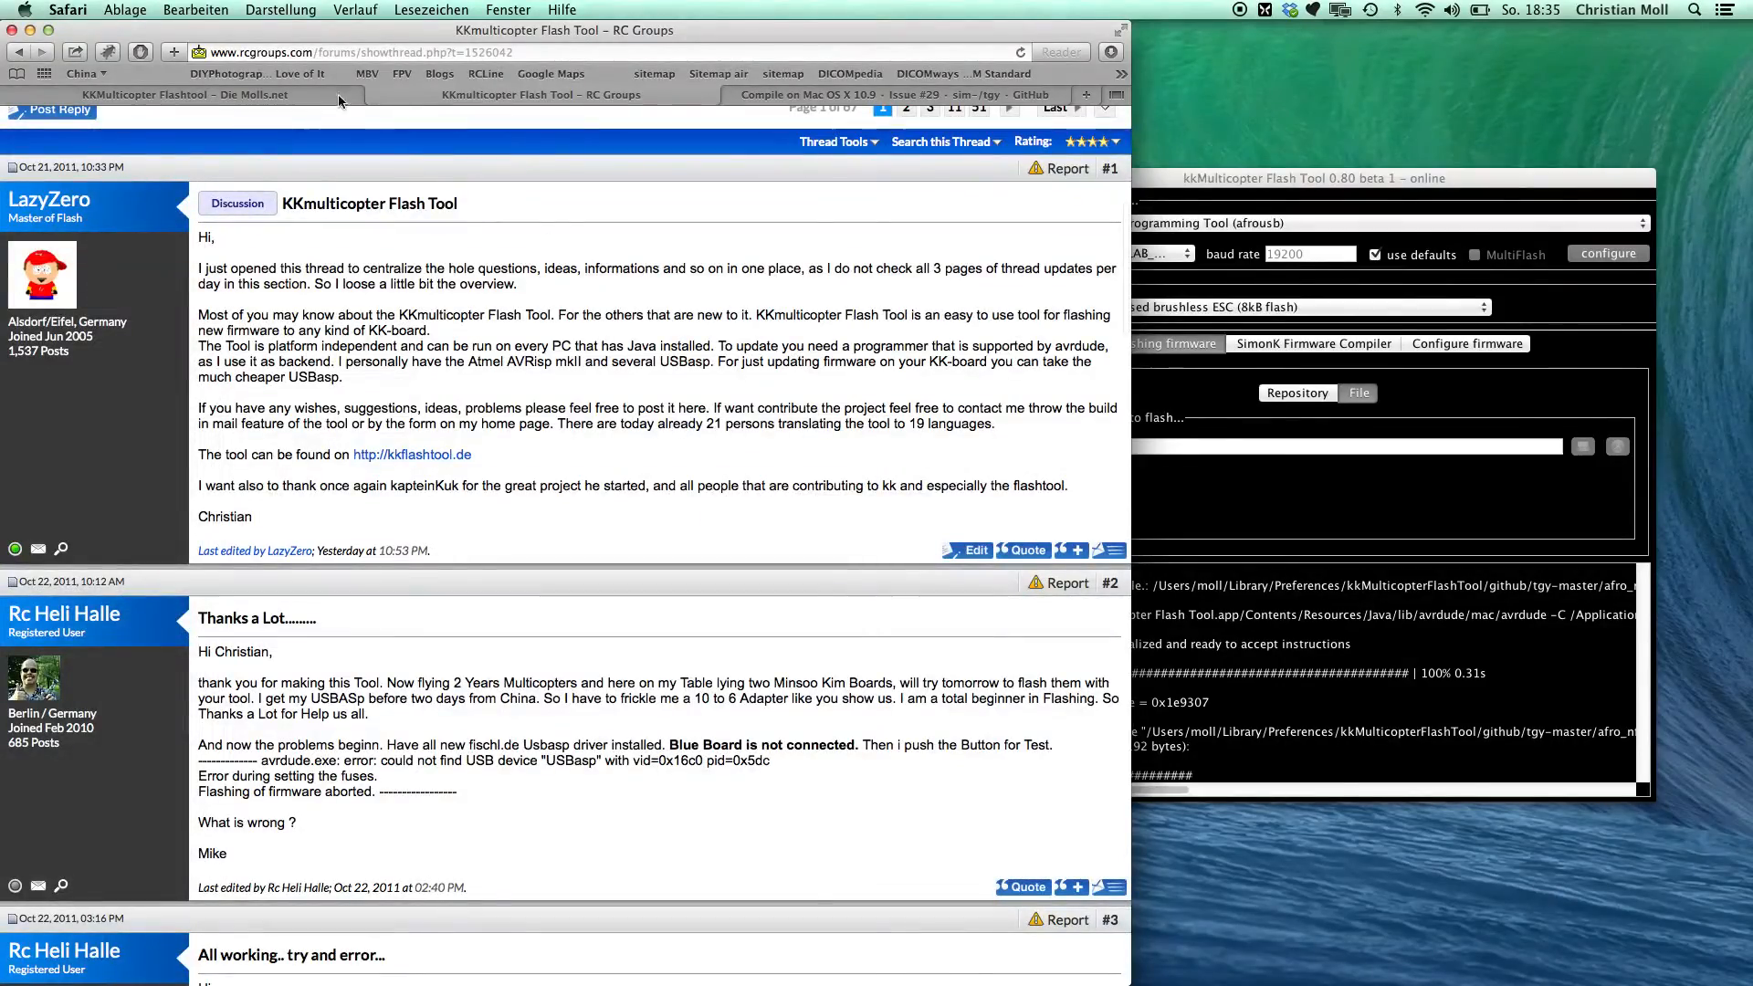
left_click(320, 98)
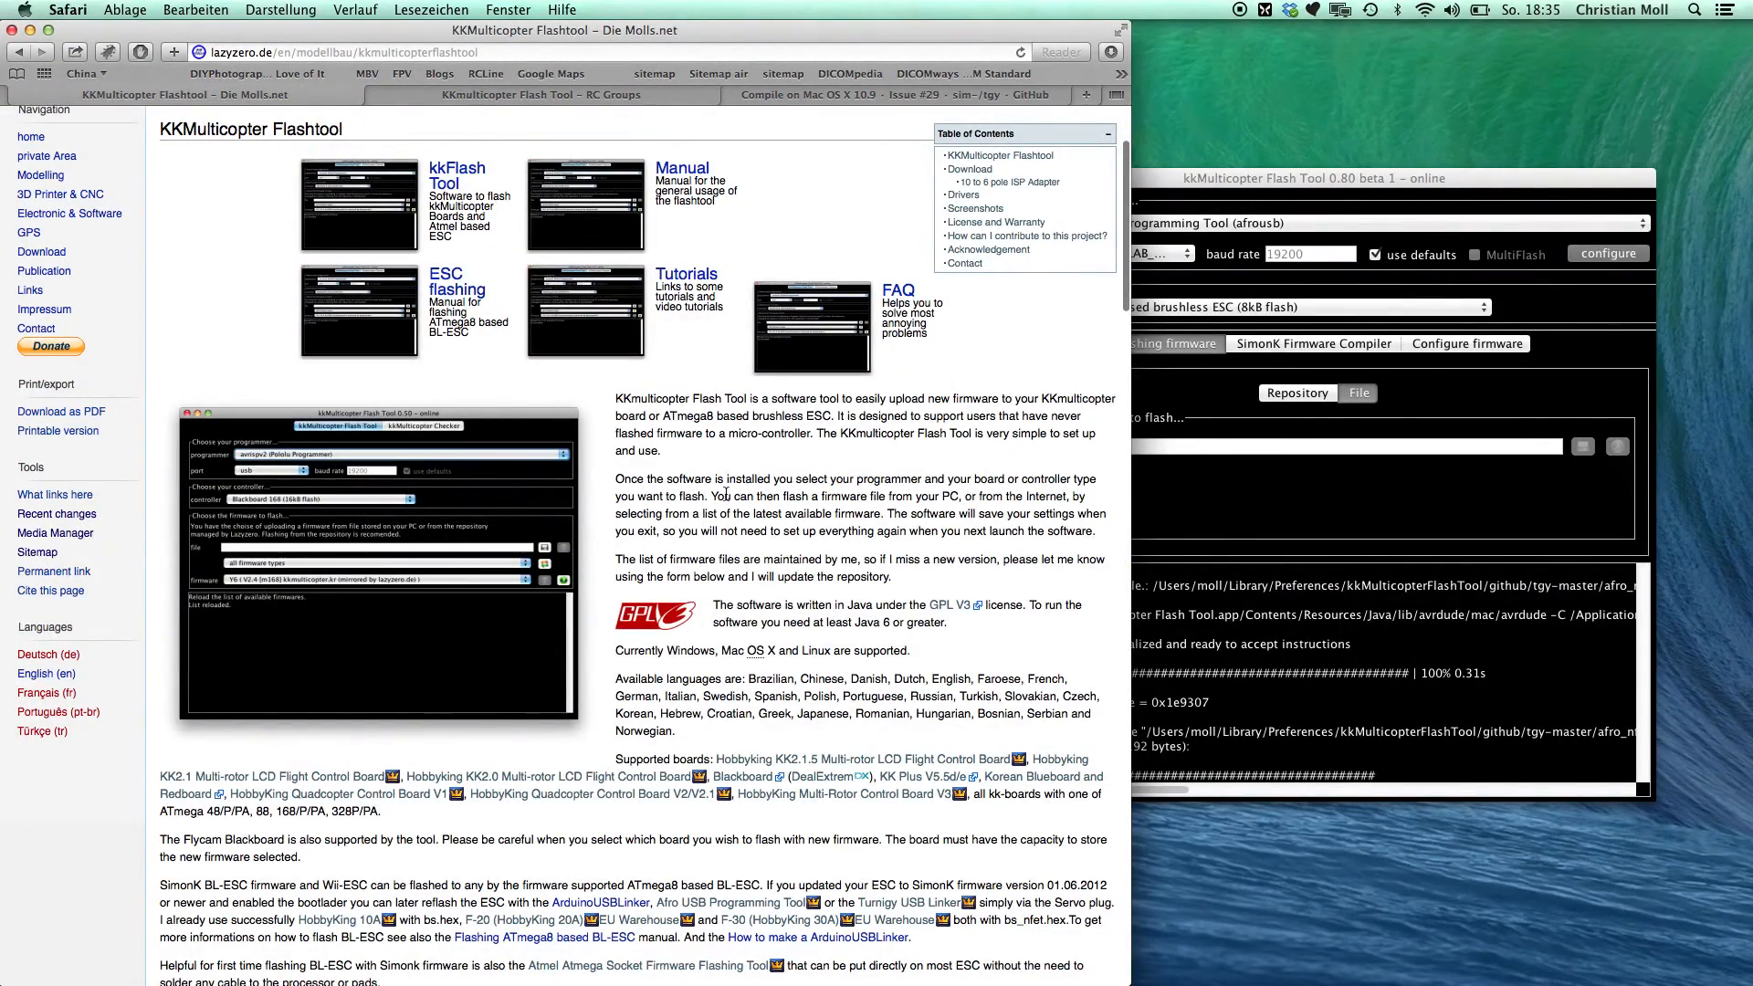
scroll(726, 494, "down", 10)
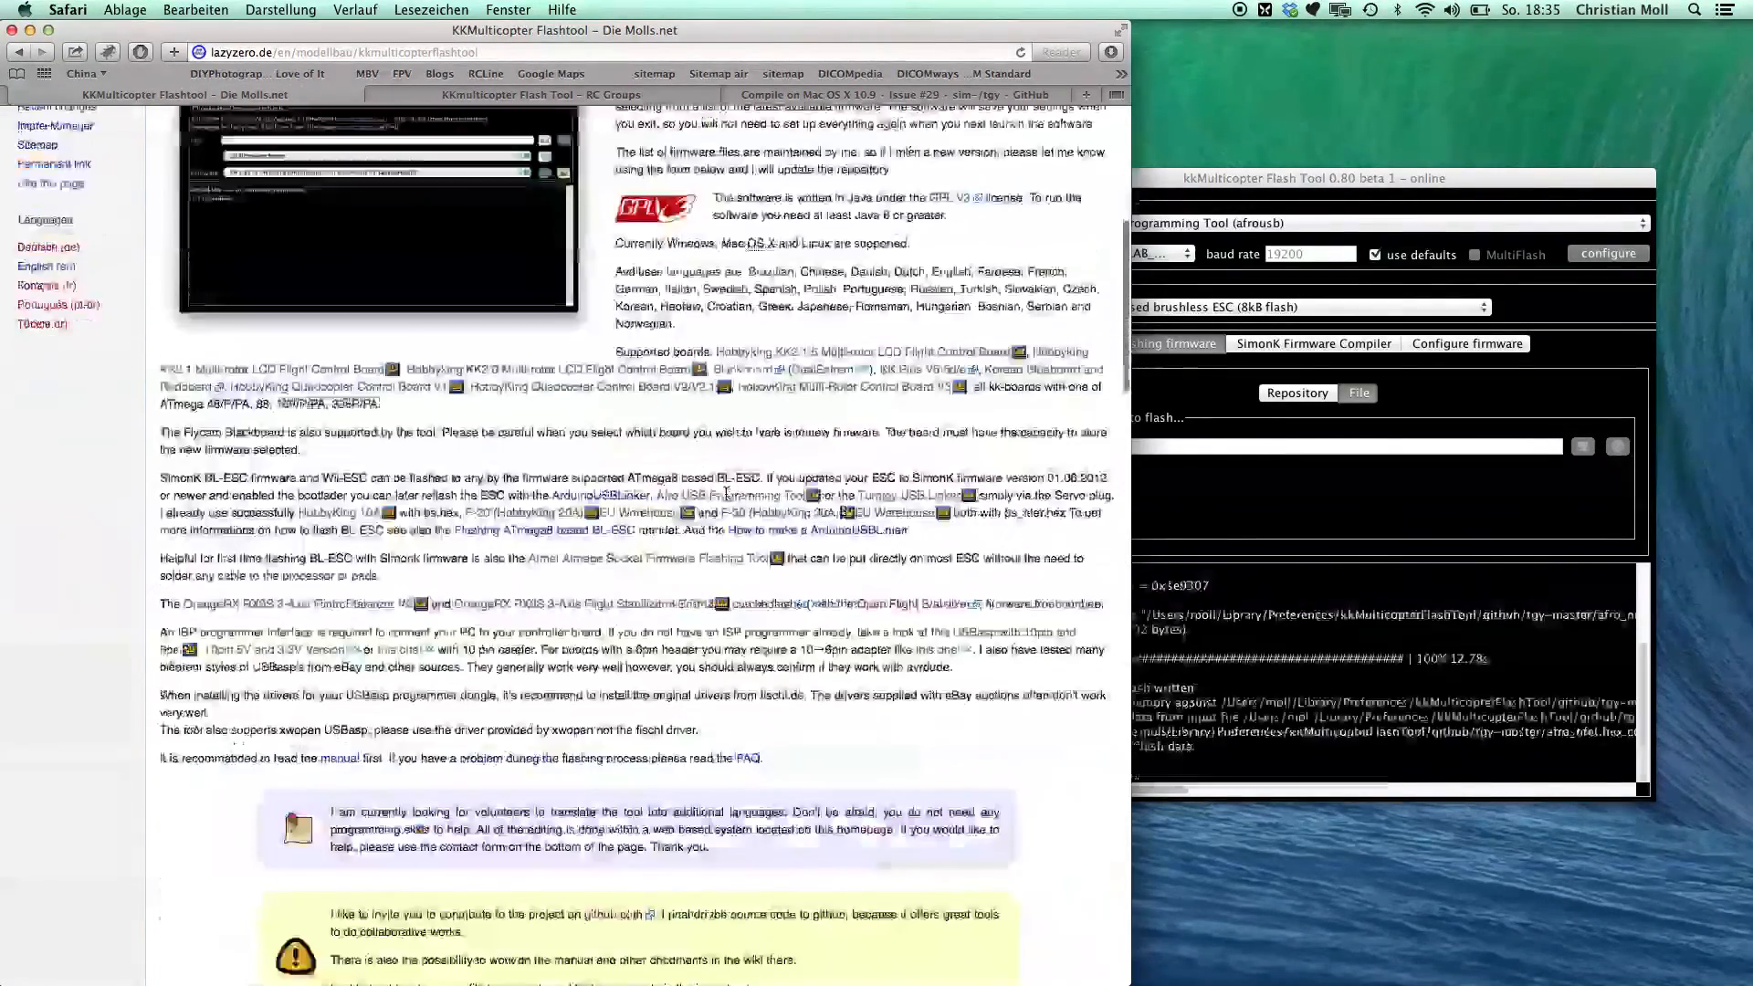
scroll(726, 494, "down", 5)
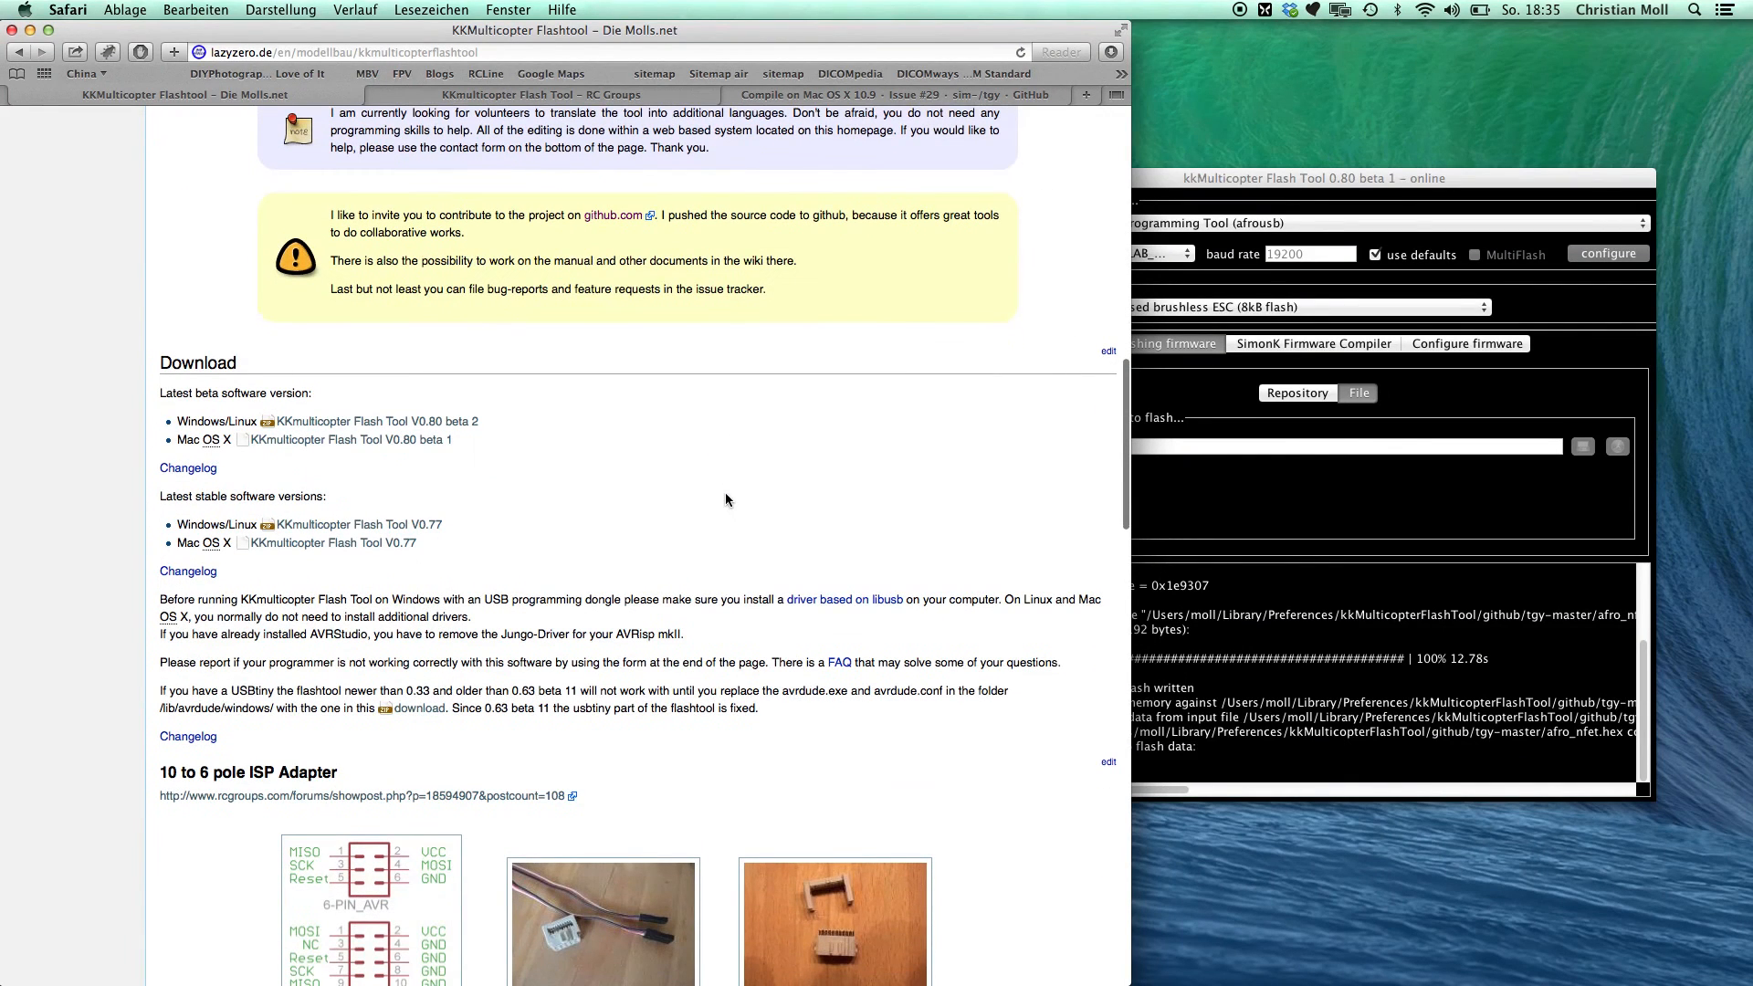
scroll(584, 470, "down", 2)
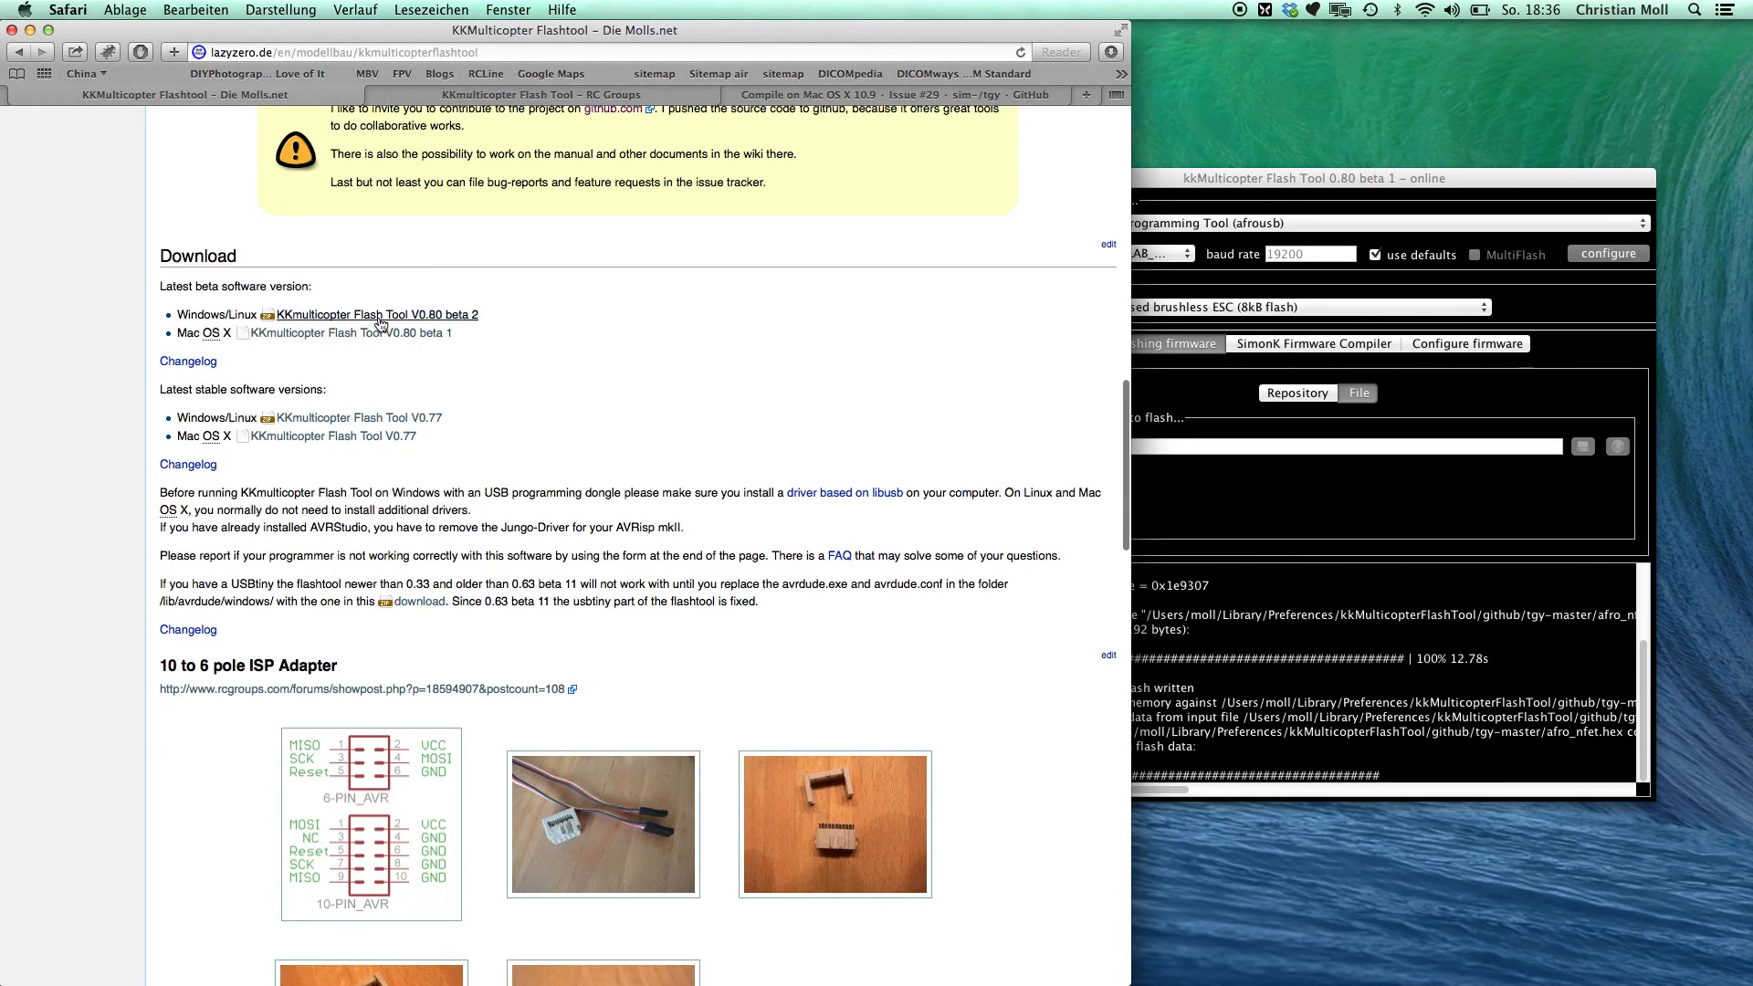
left_click(506, 99)
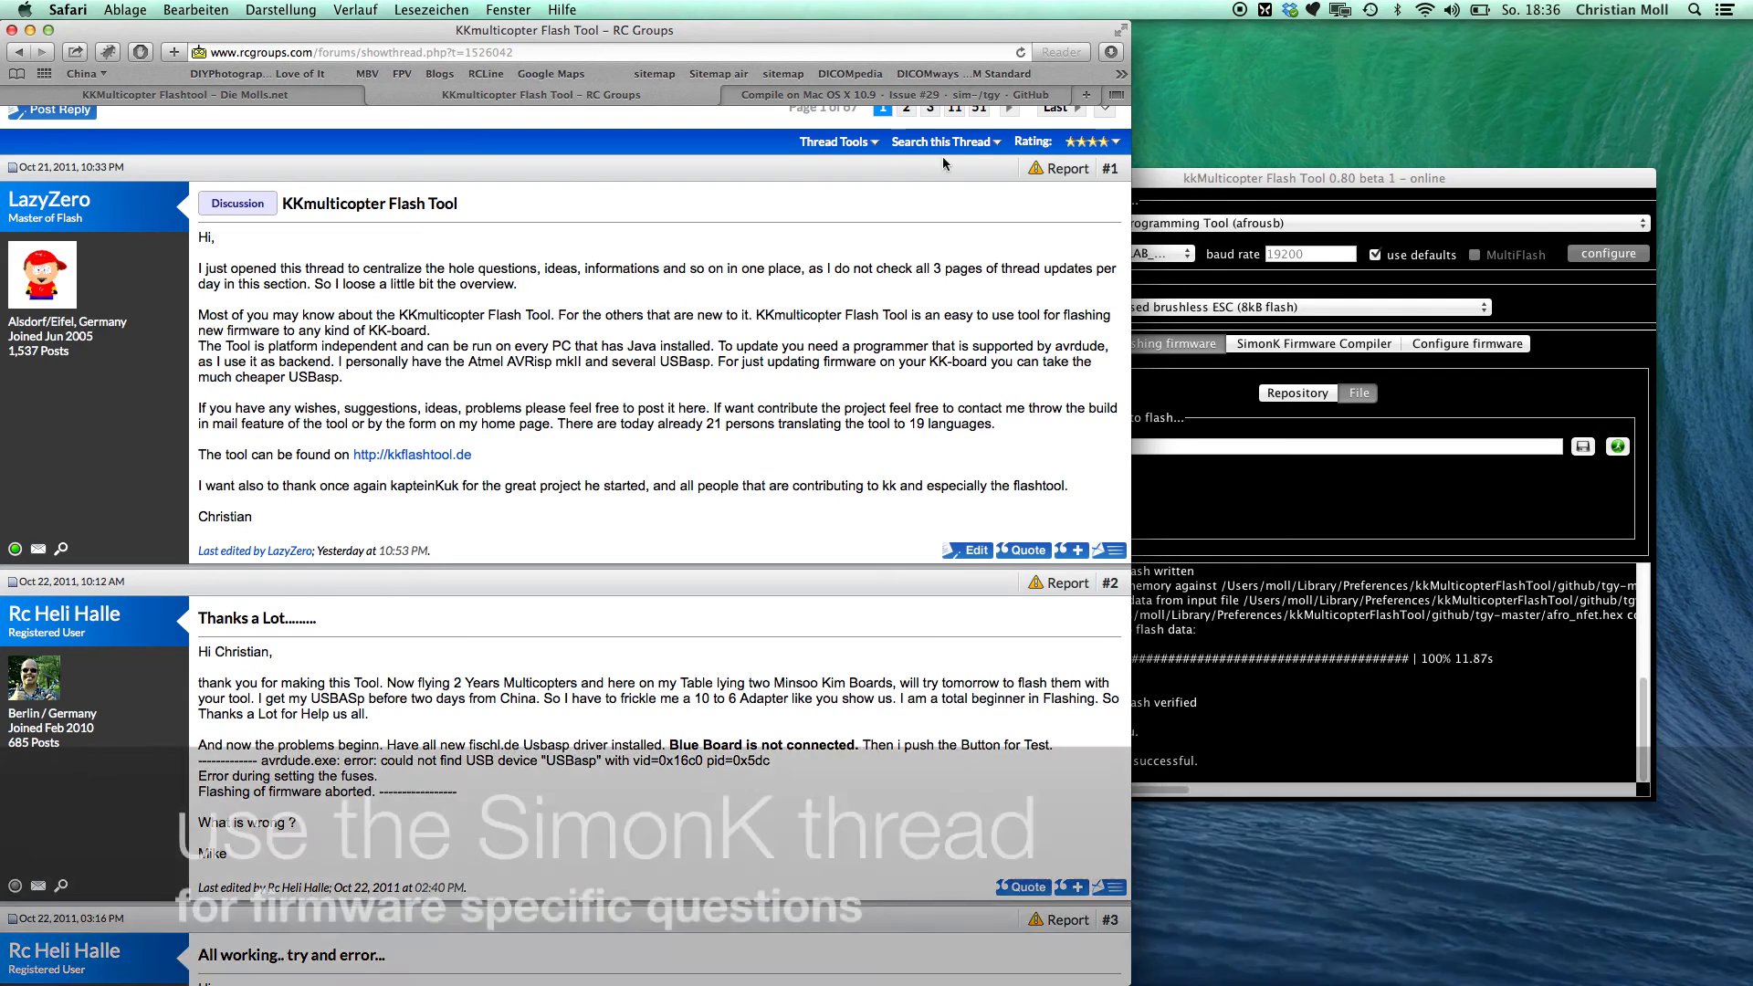
Return to the flash tool, view the list of available interface languages and close it without choosing one.
left_click(1282, 182)
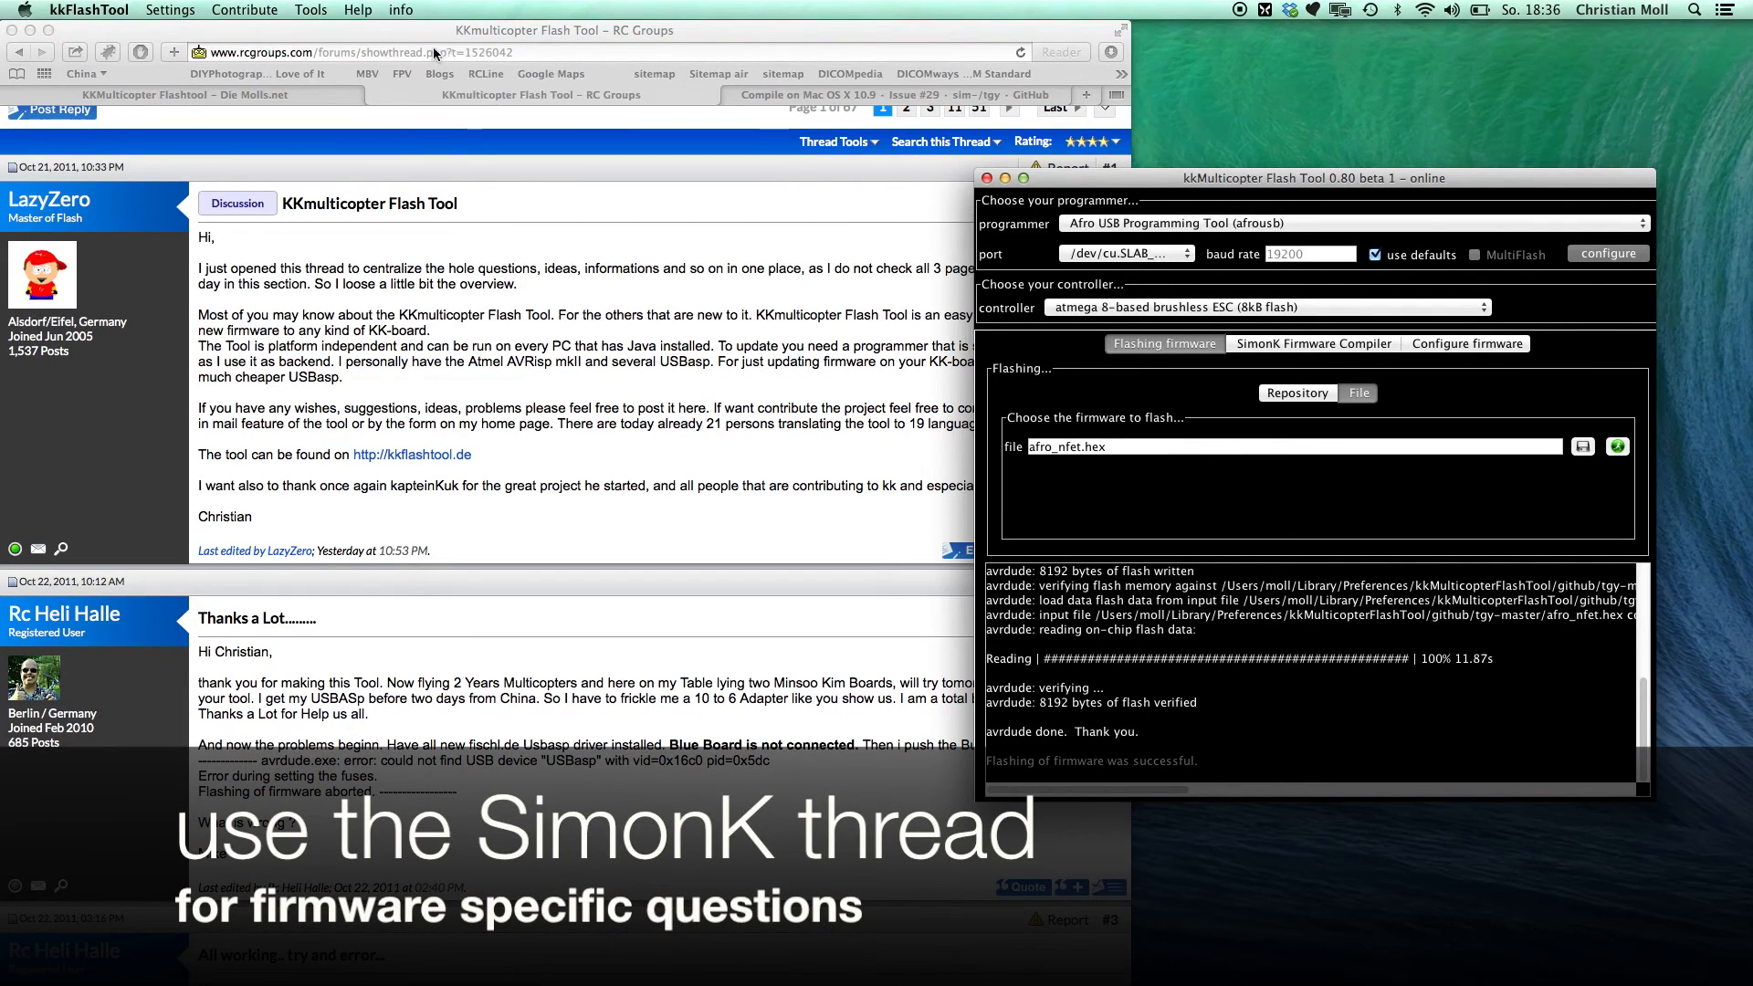
left_click(187, 10)
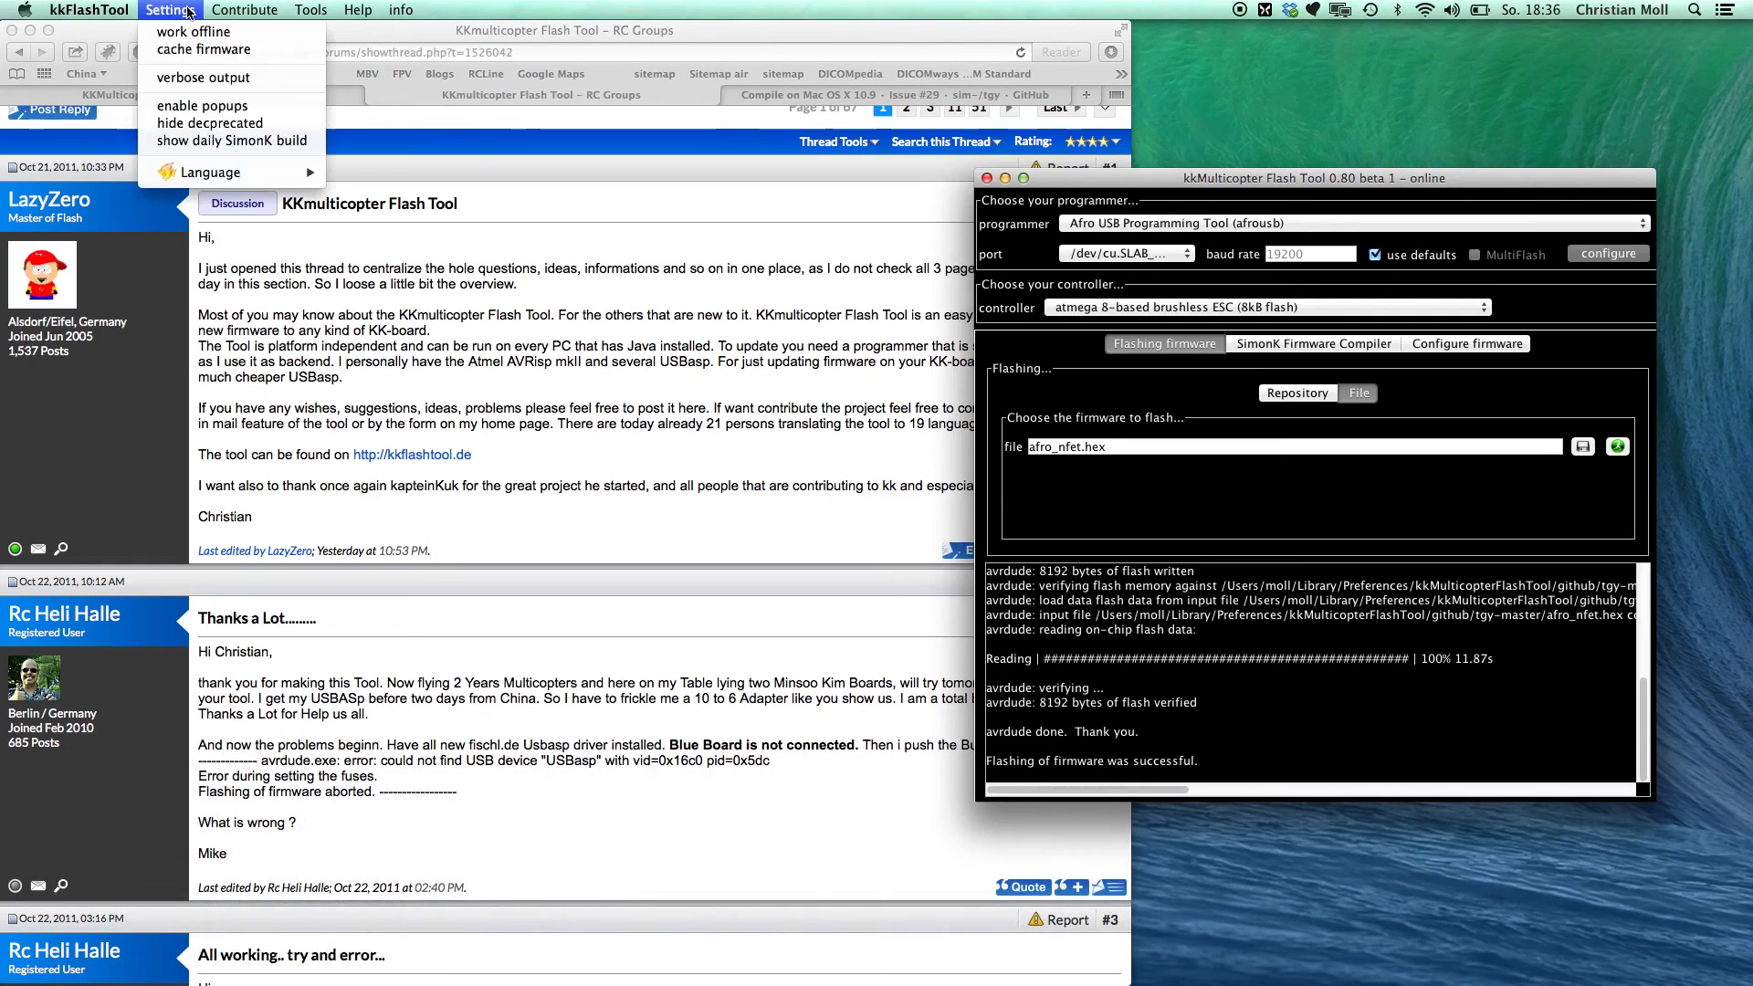
left_click(214, 173)
left_click(148, 5)
mouse_move(209, 178)
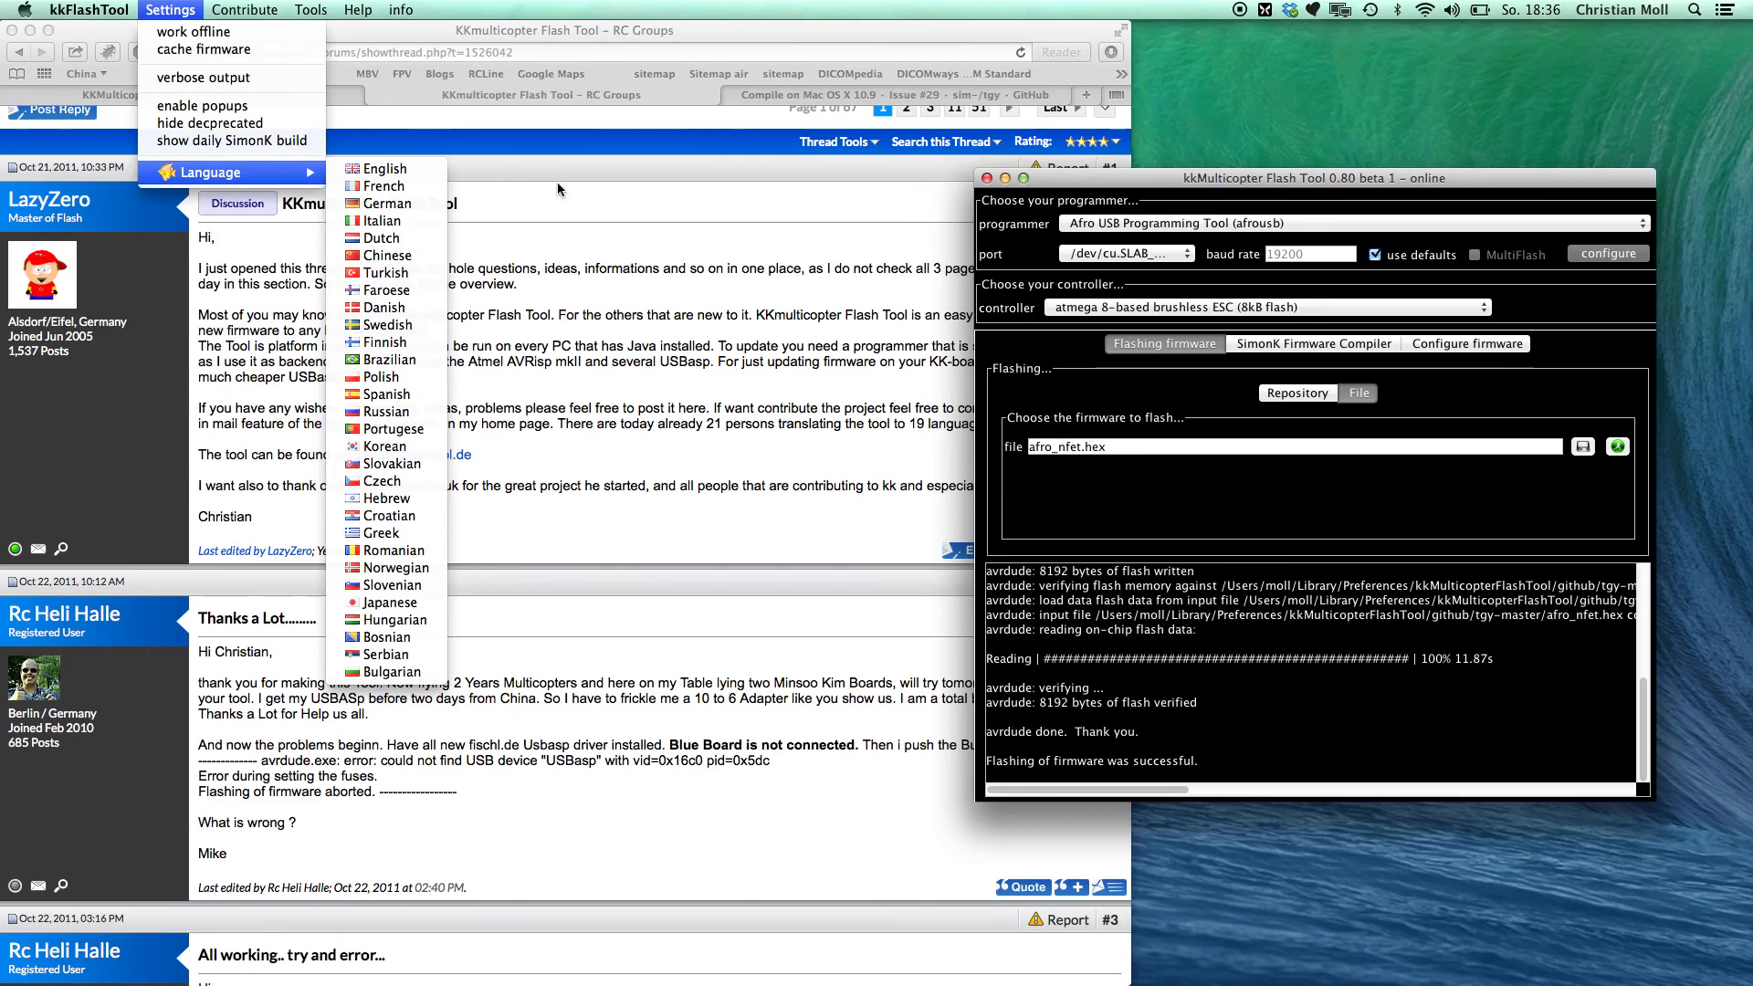
left_click(53, 101)
Open the KKMulticopter Flashtool homepage in Safari and examine its notes on translating the tool and contributing to the project.
left_click(52, 97)
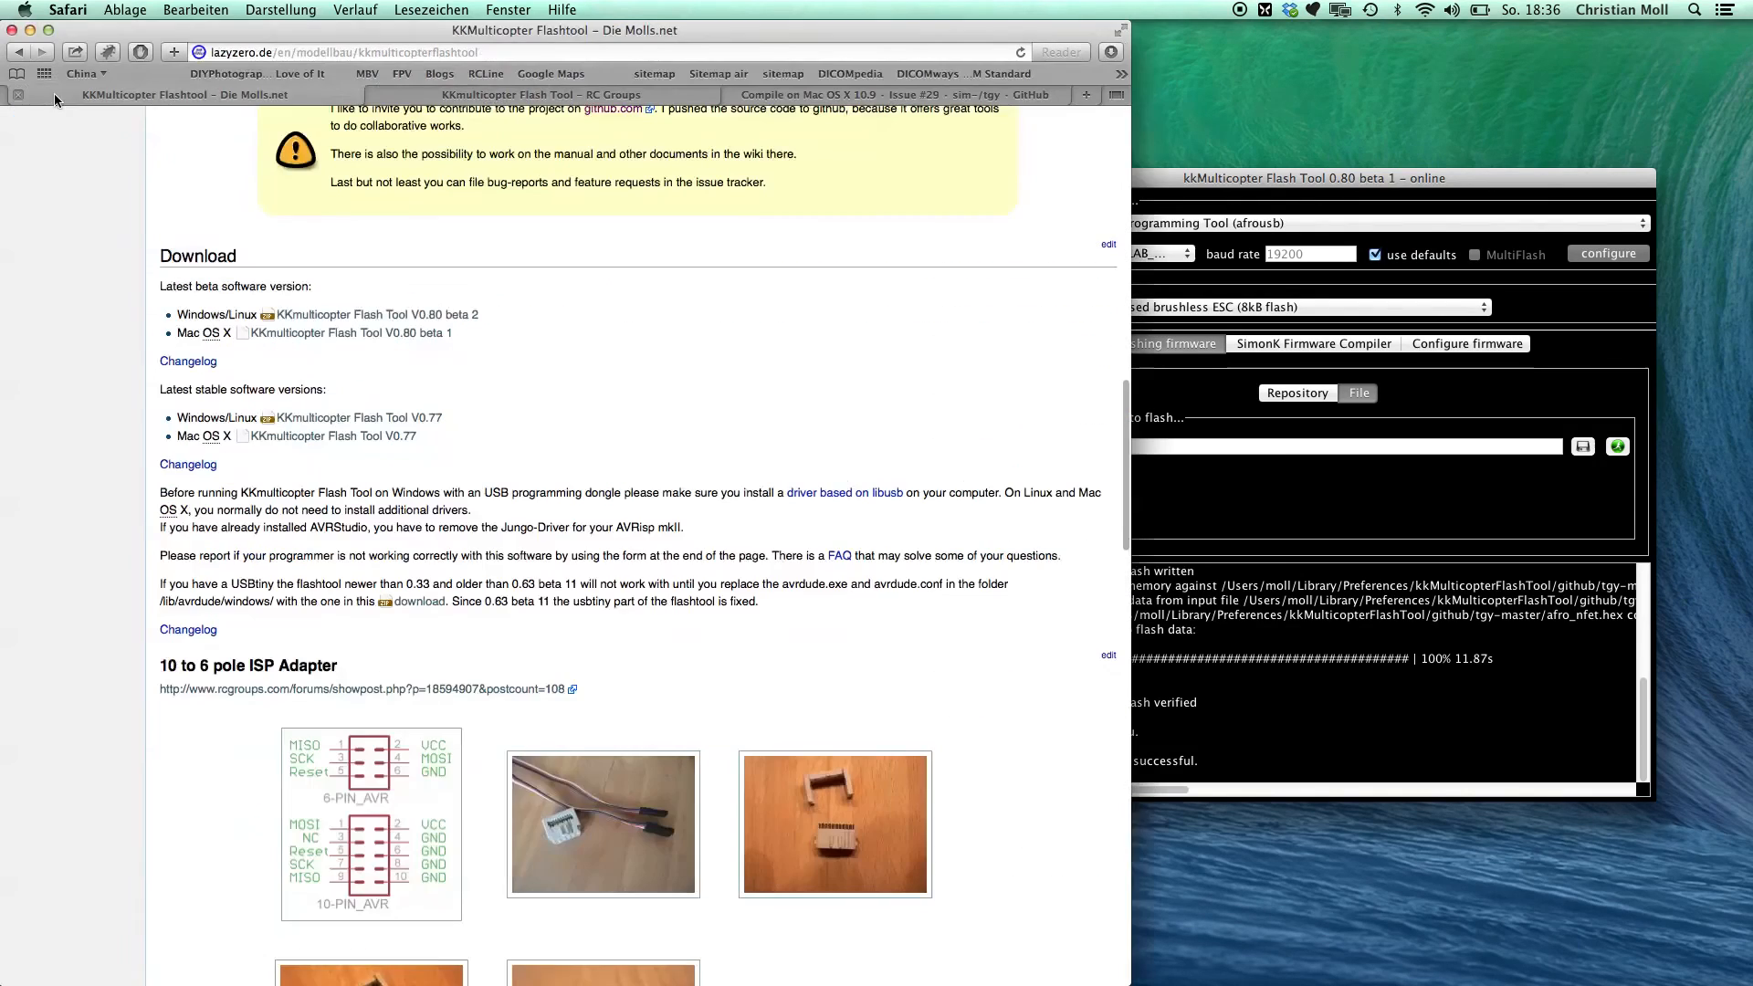
scroll(534, 325, "up", 6)
scroll(533, 325, "up", 5)
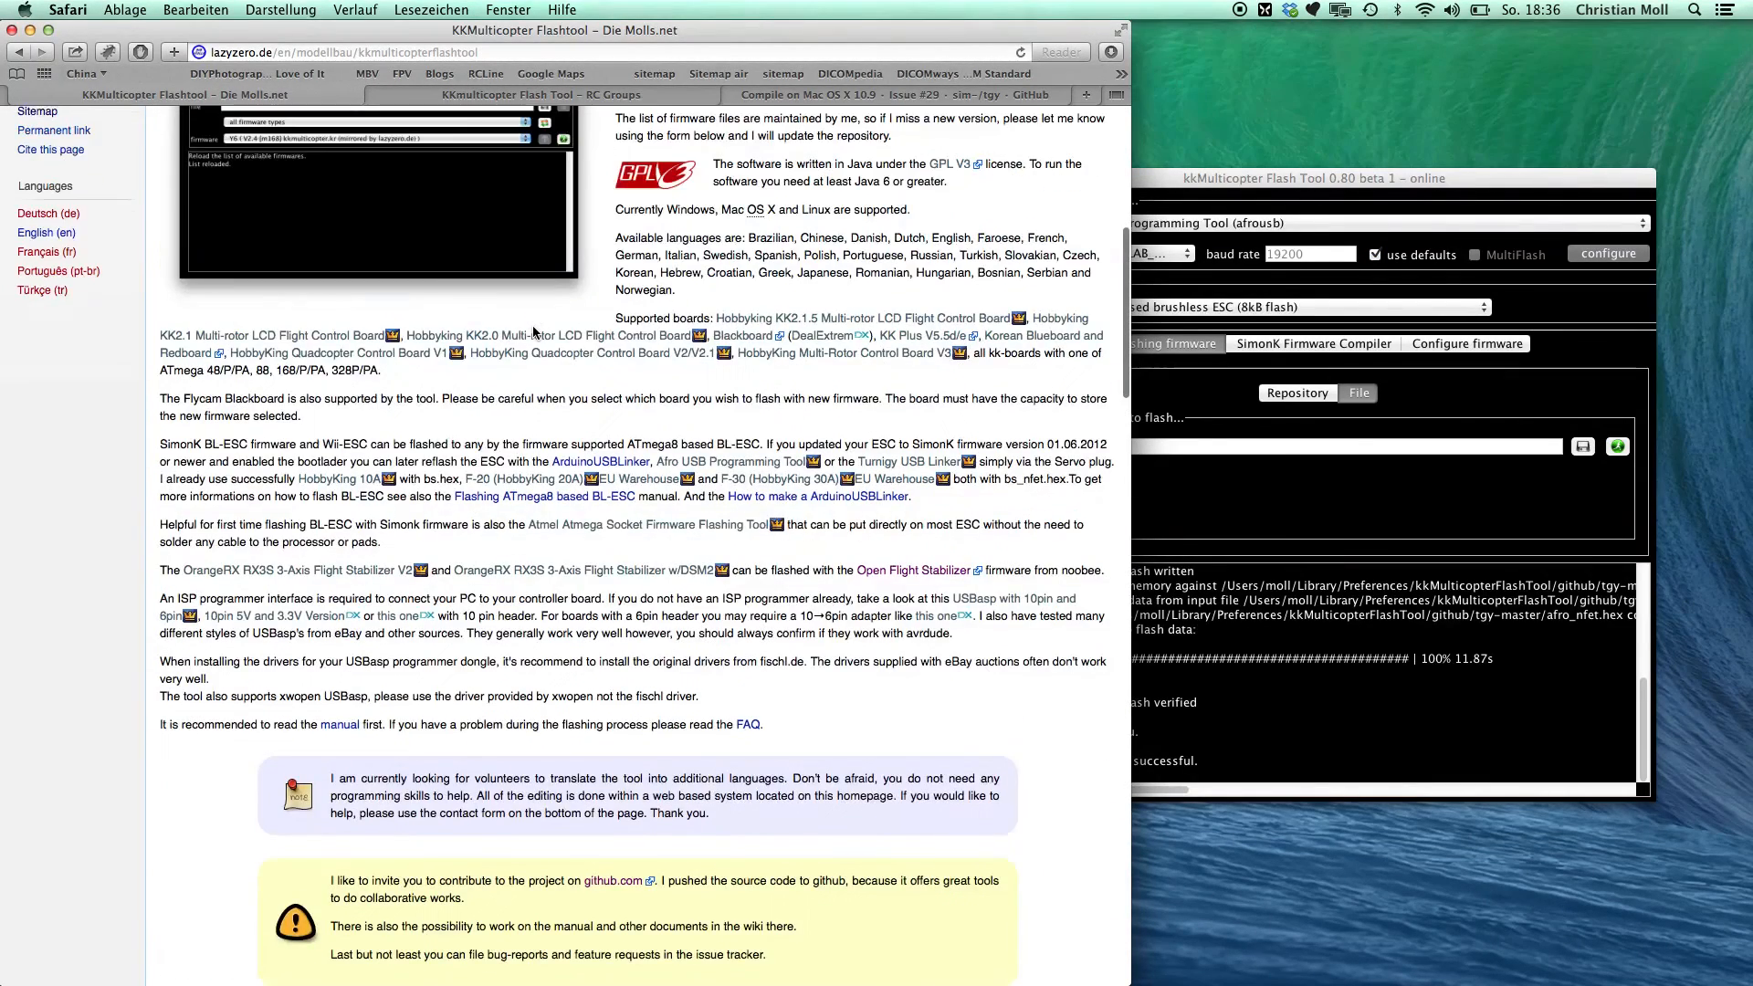
scroll(533, 331, "up", 2)
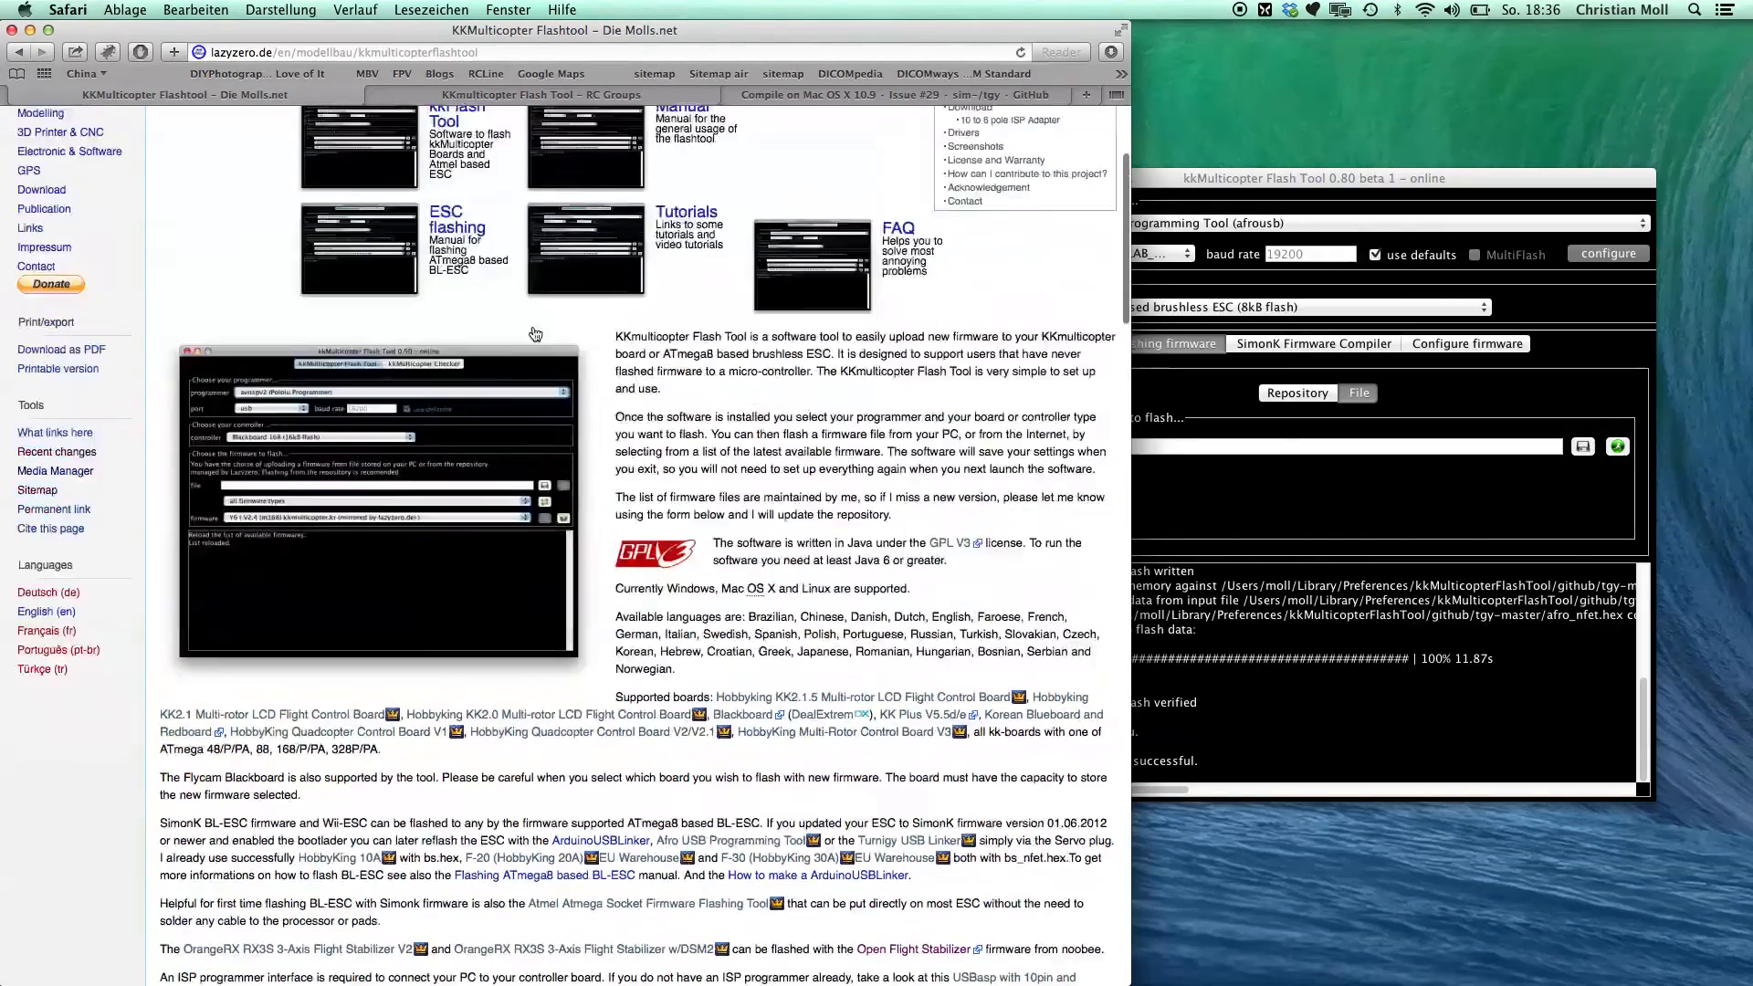
scroll(534, 332, "down", 5)
scroll(534, 332, "down", 8)
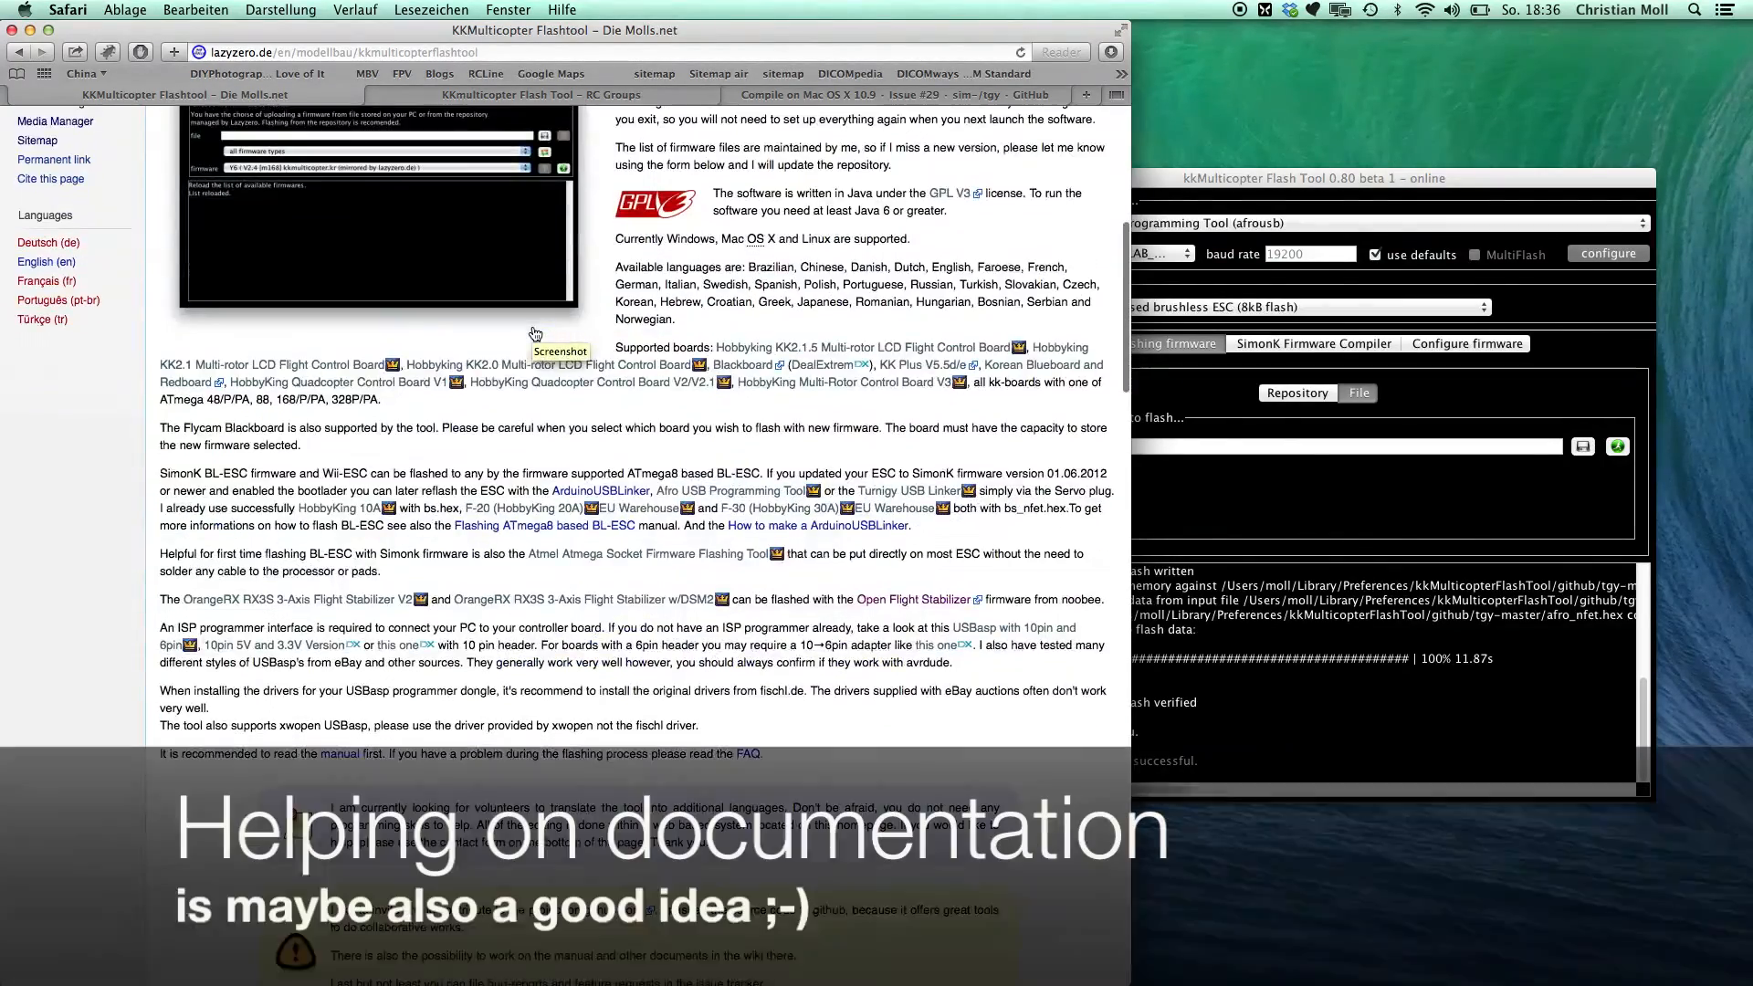
scroll(535, 334, "down", 5)
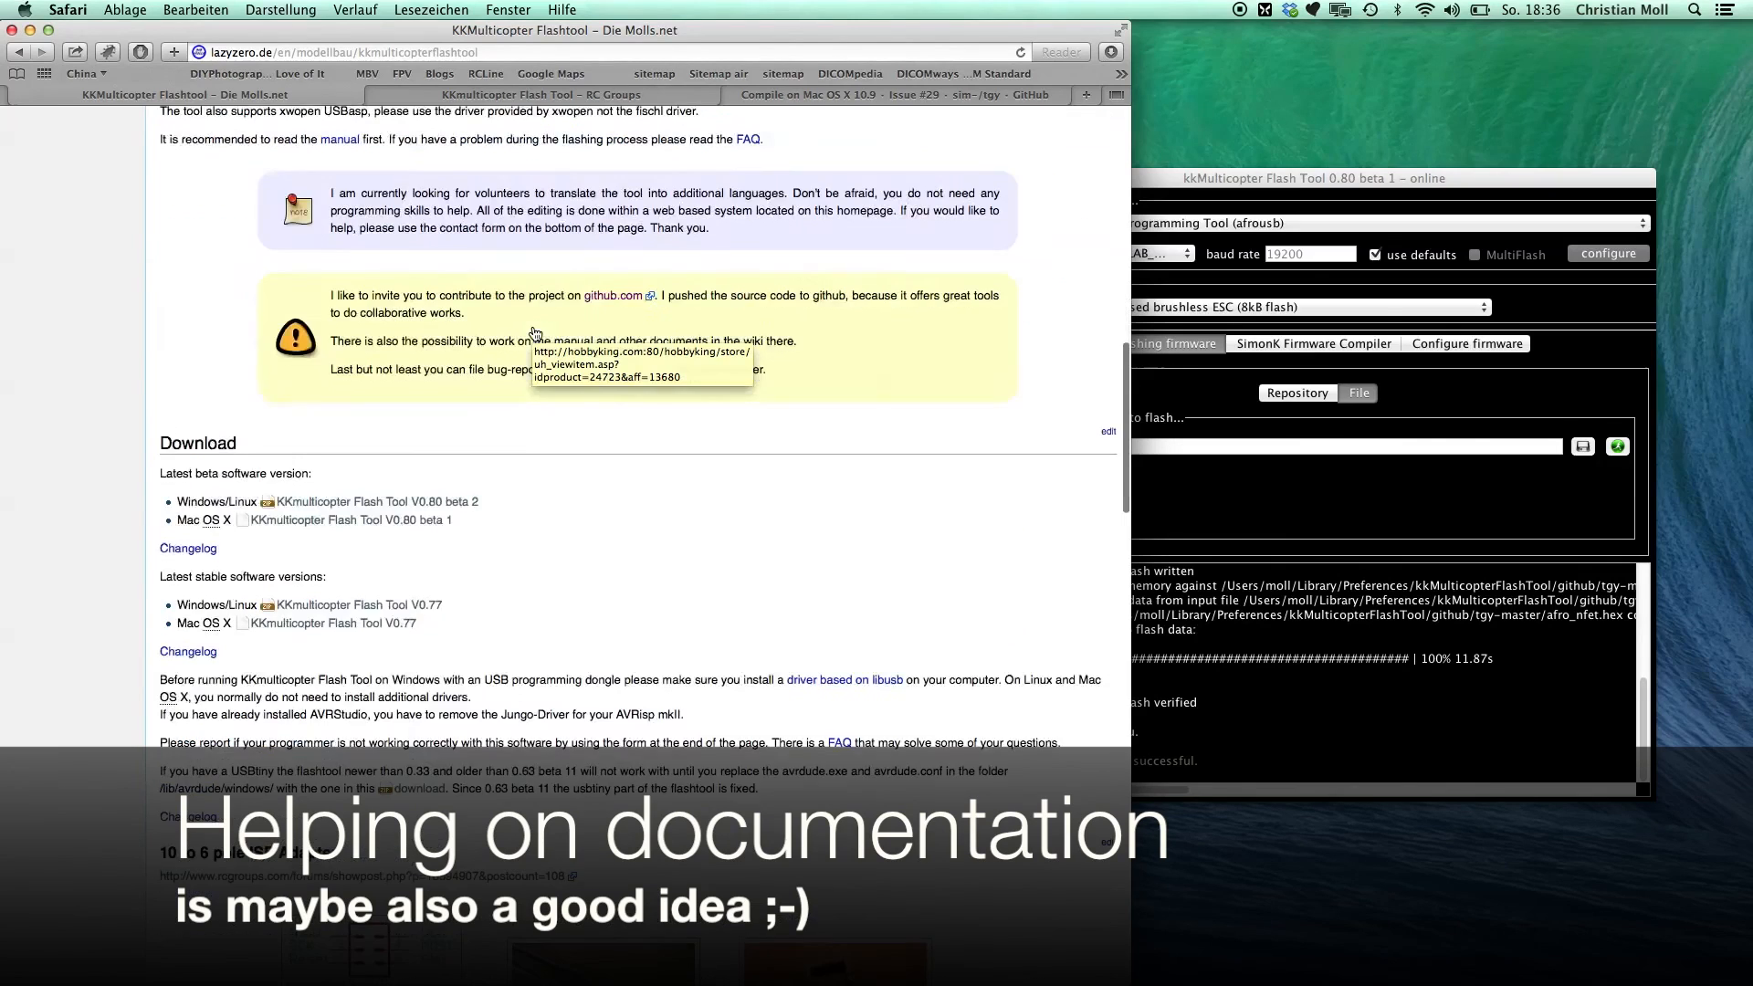
scroll(533, 327, "up", 2)
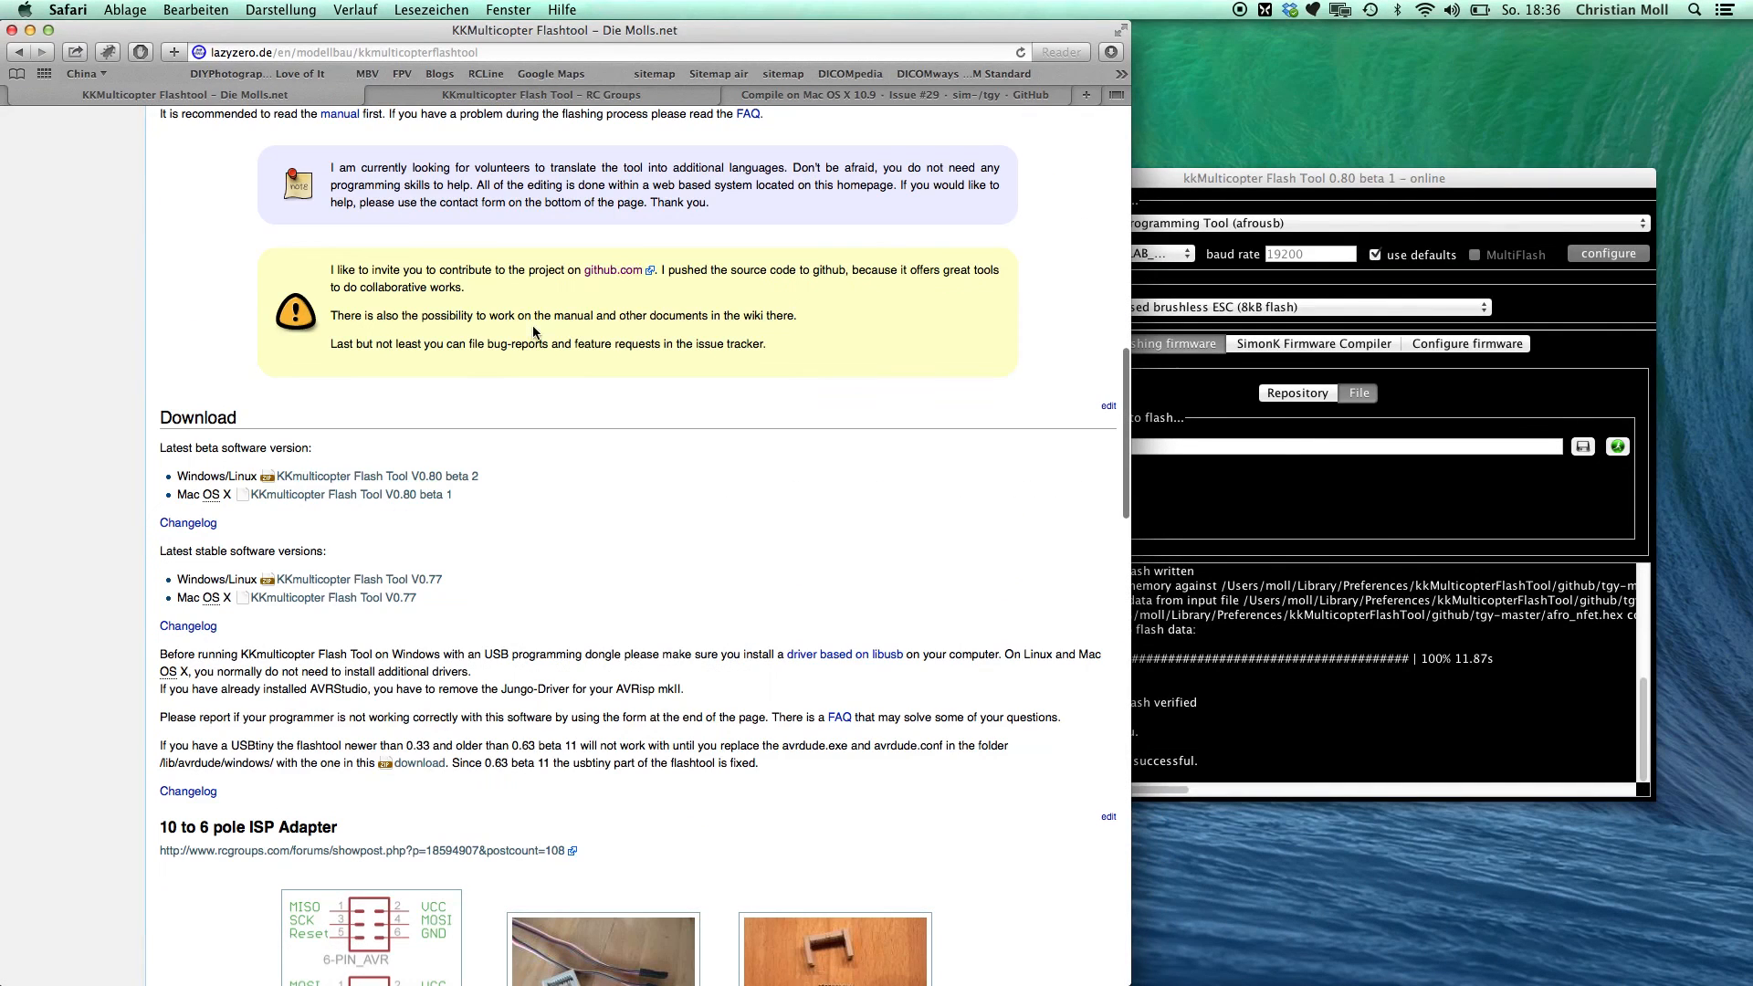
Follow the homepage's github.com link to the kkMulticopterFlashTool repository, look through its file list and open its wiki.
left_click(619, 271)
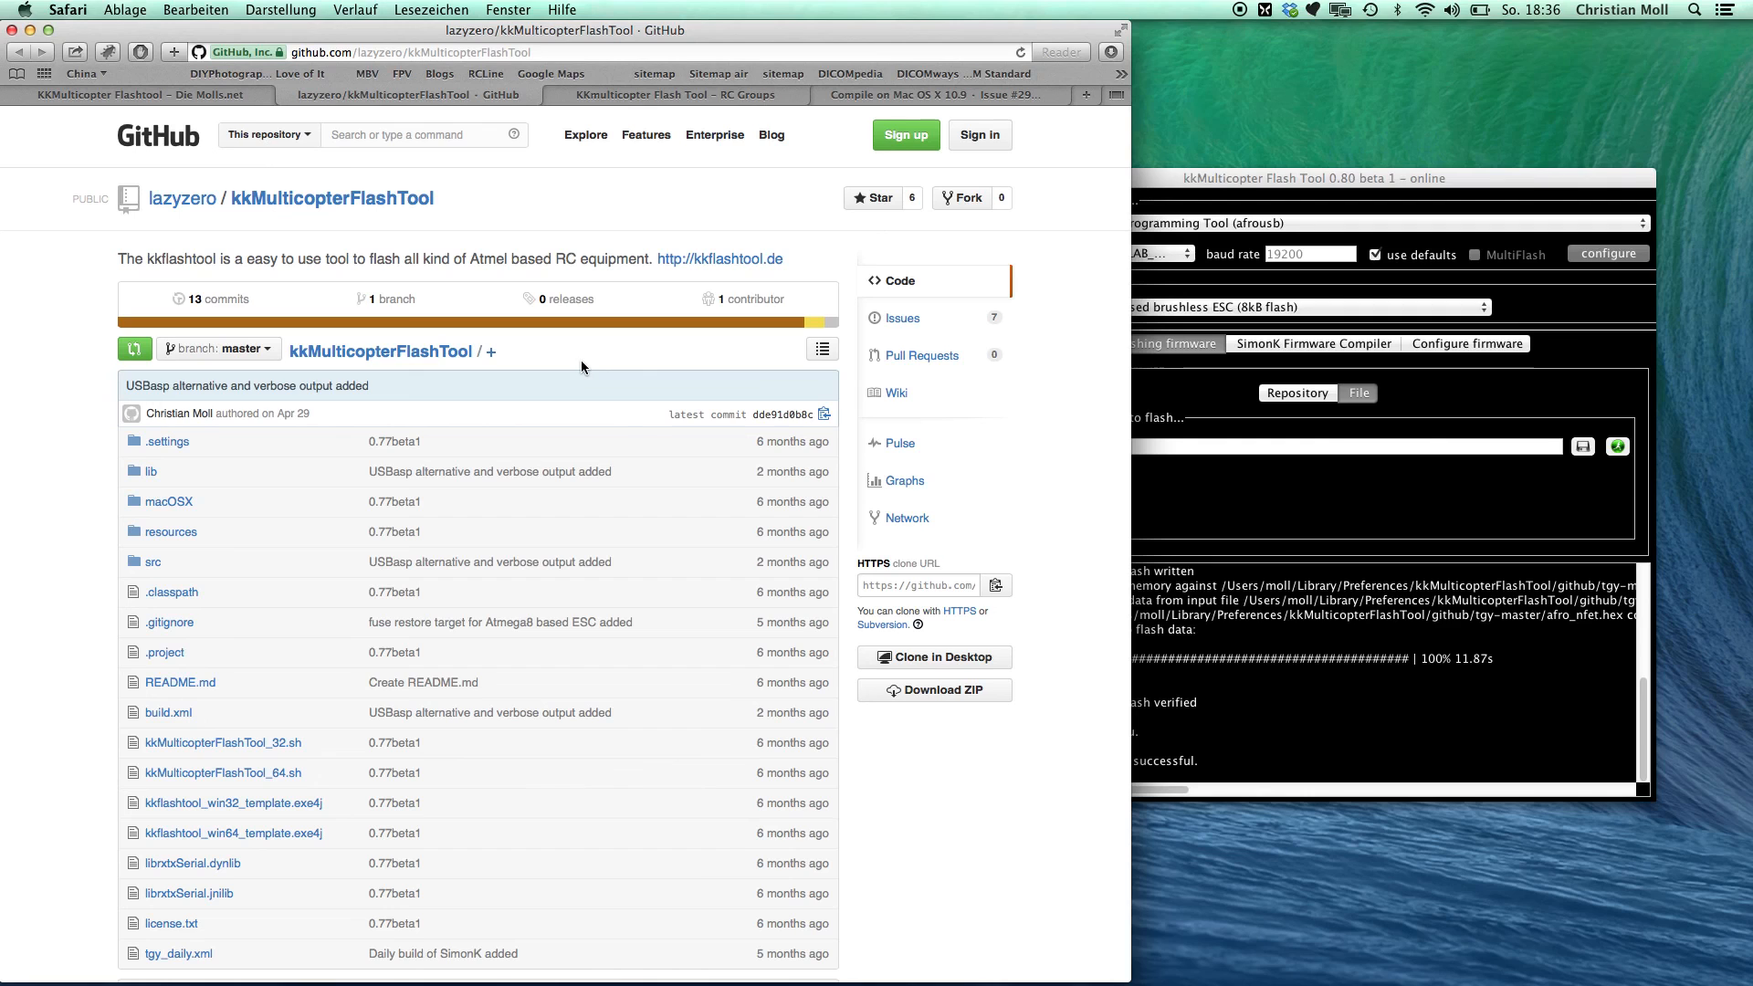
scroll(610, 422, "down", 2)
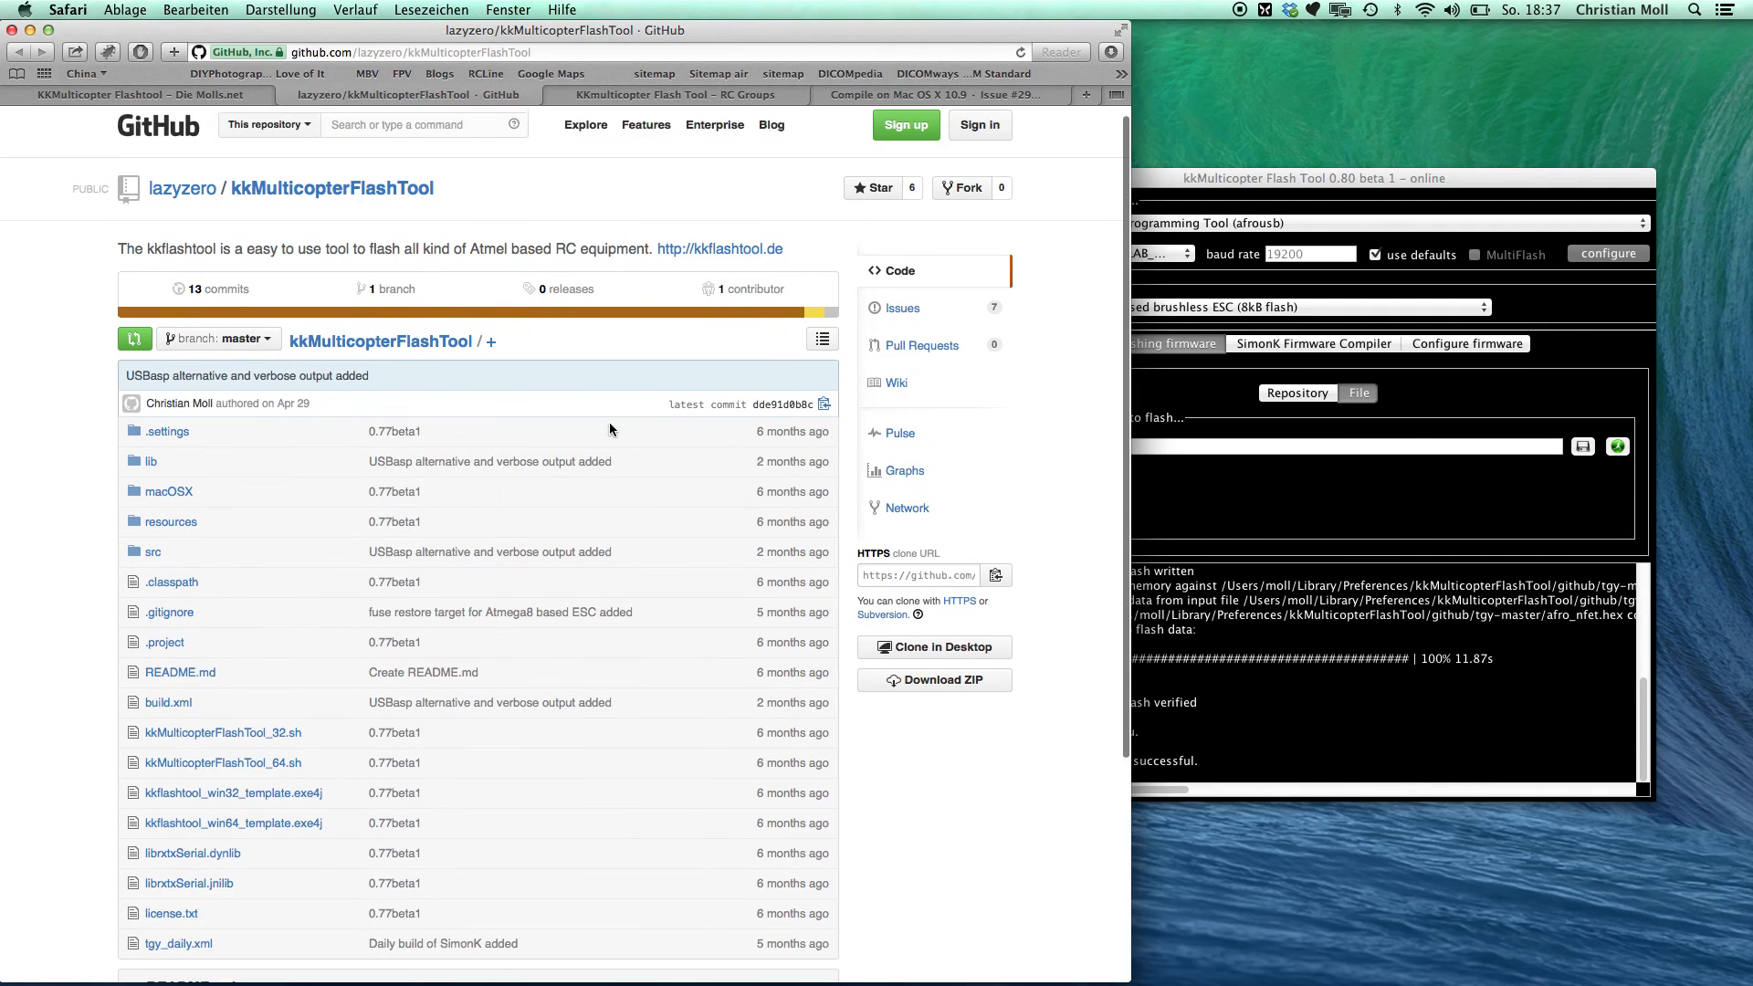
scroll(610, 426, "down", 2)
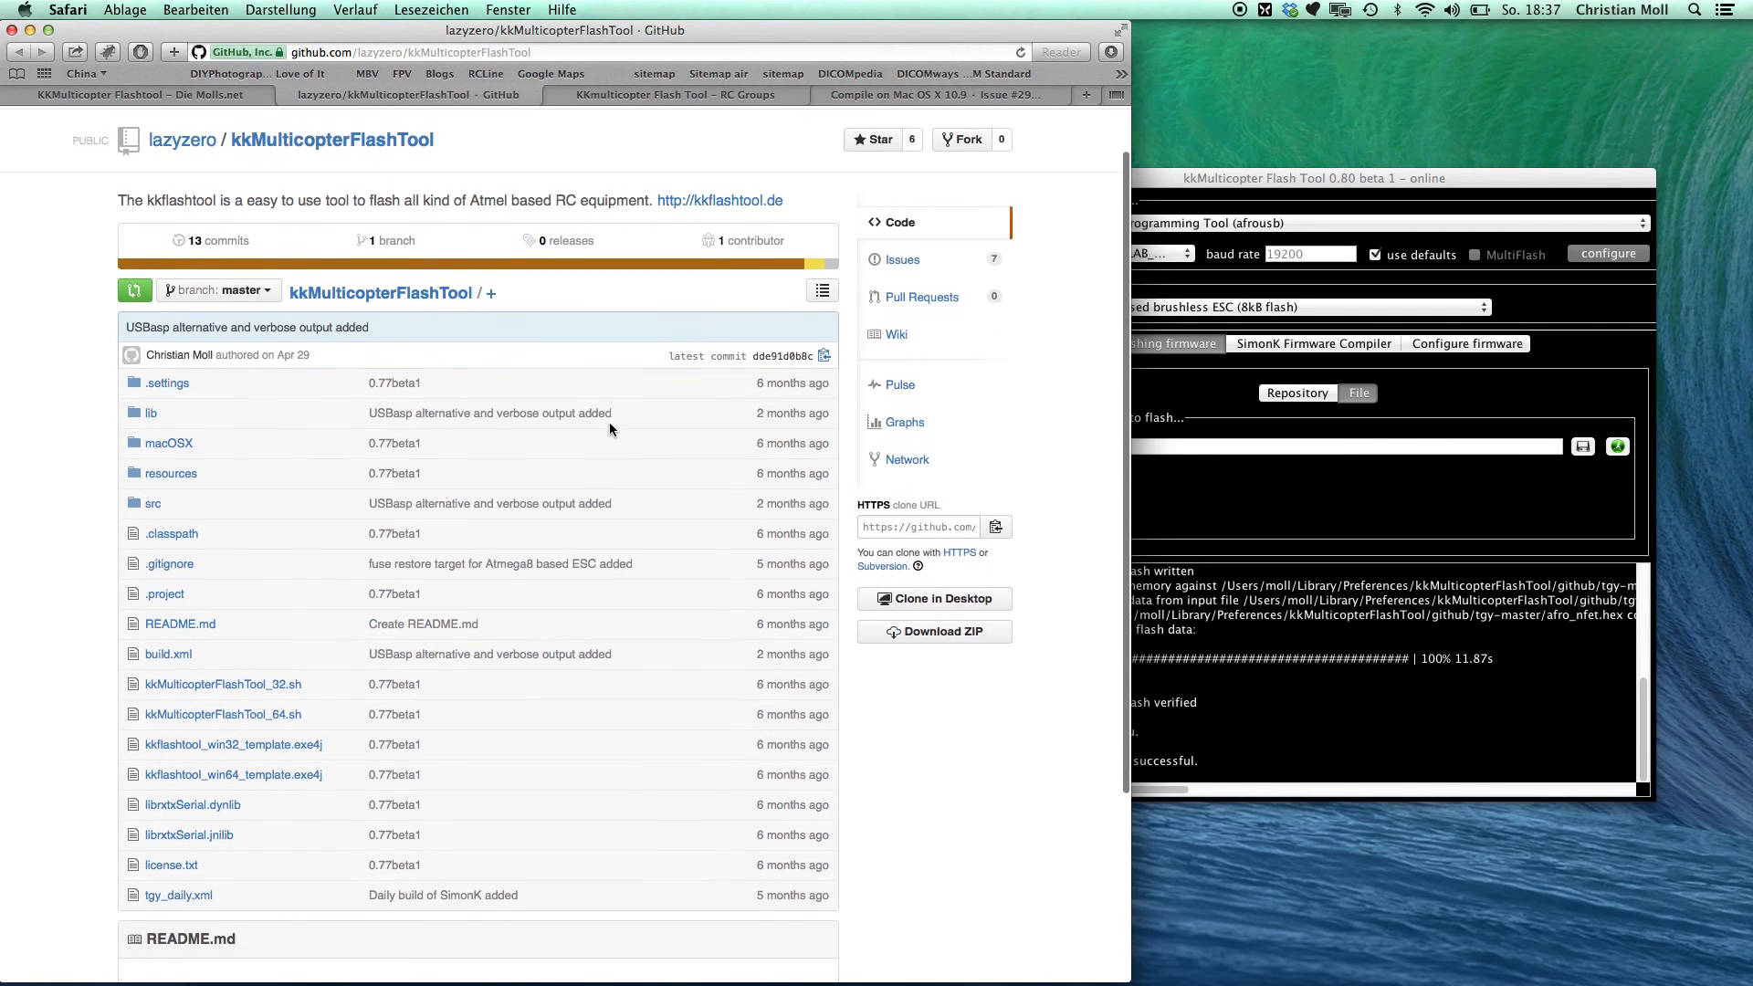
left_click(882, 310)
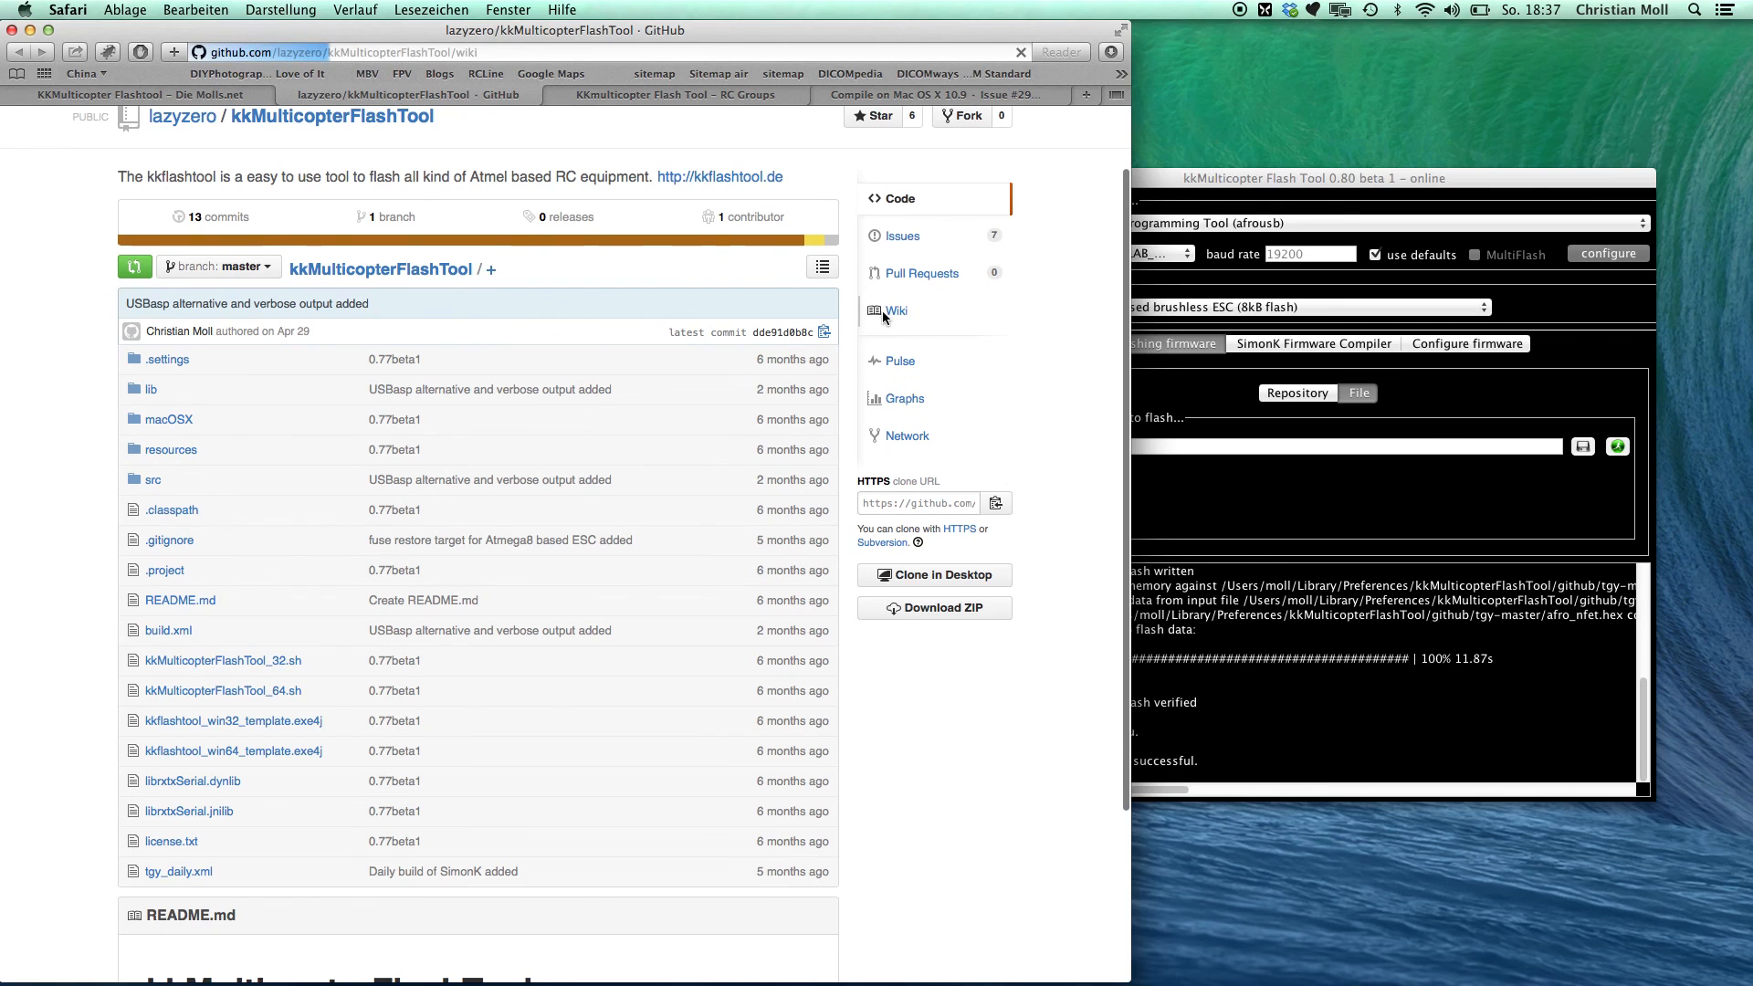